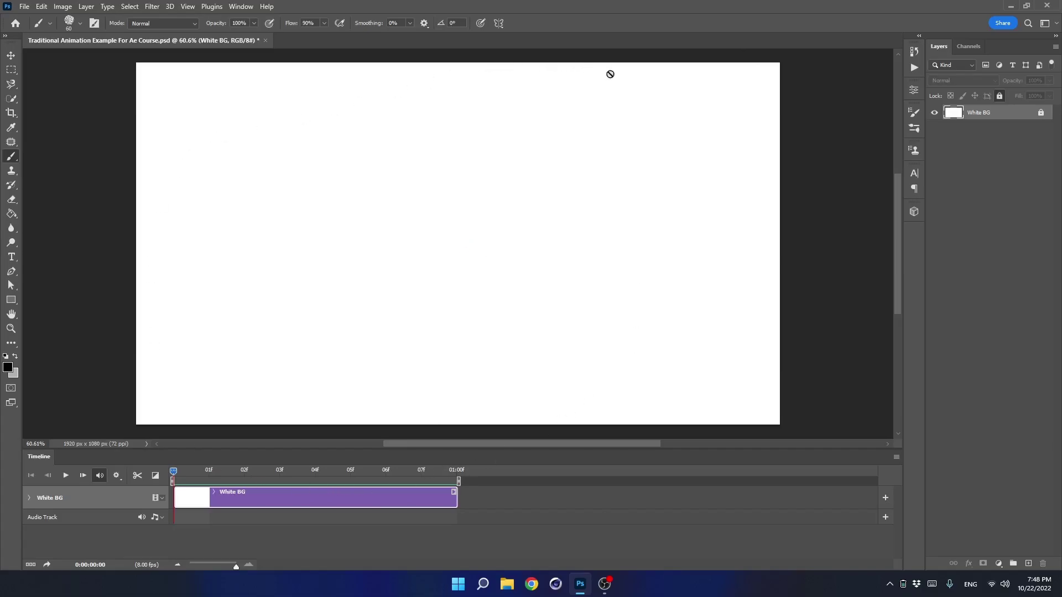
Toggle the White BG layer's visibility off and on, and preview the one-second timeline before returning the playhead to the start
left_click(936, 112)
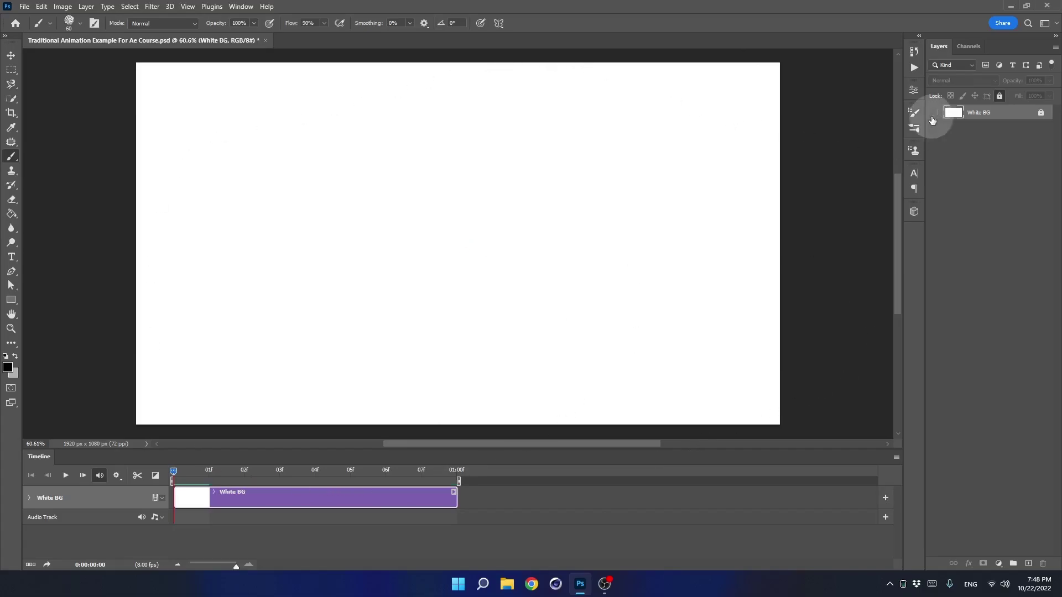
left_click(936, 113)
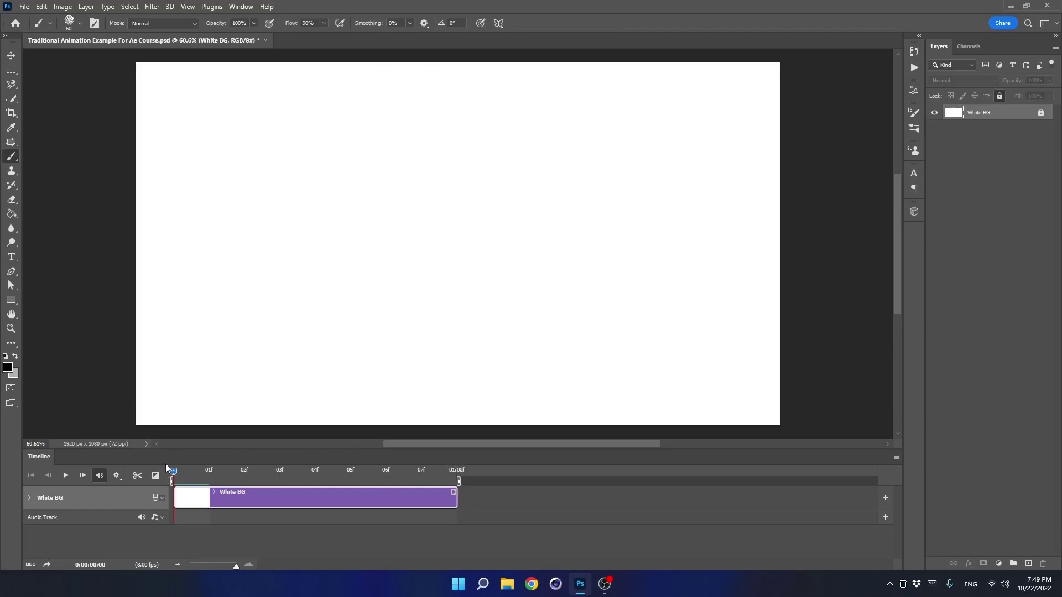
left_click(66, 477)
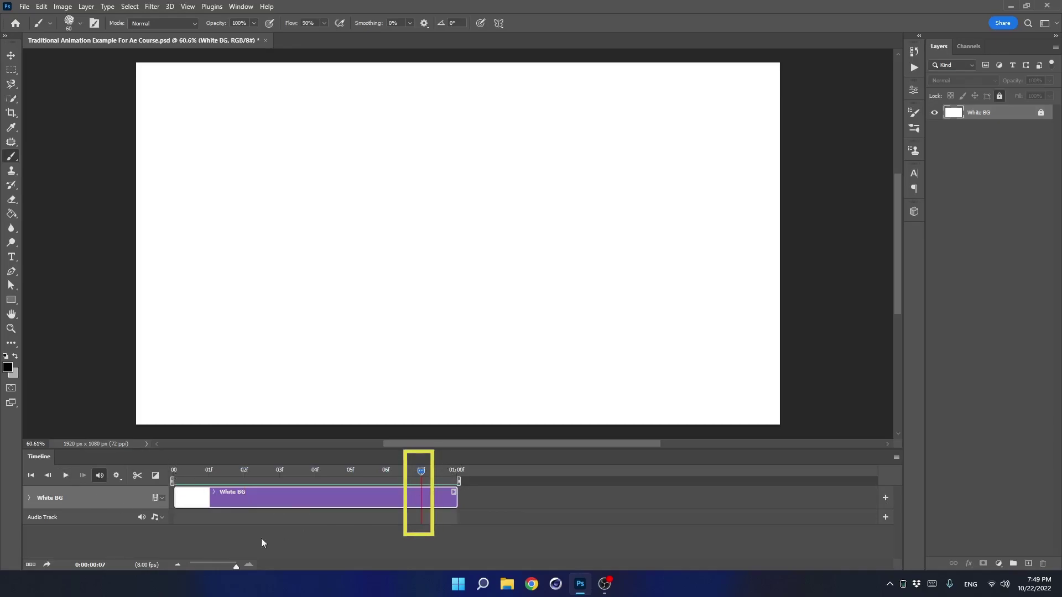
left_click(66, 476)
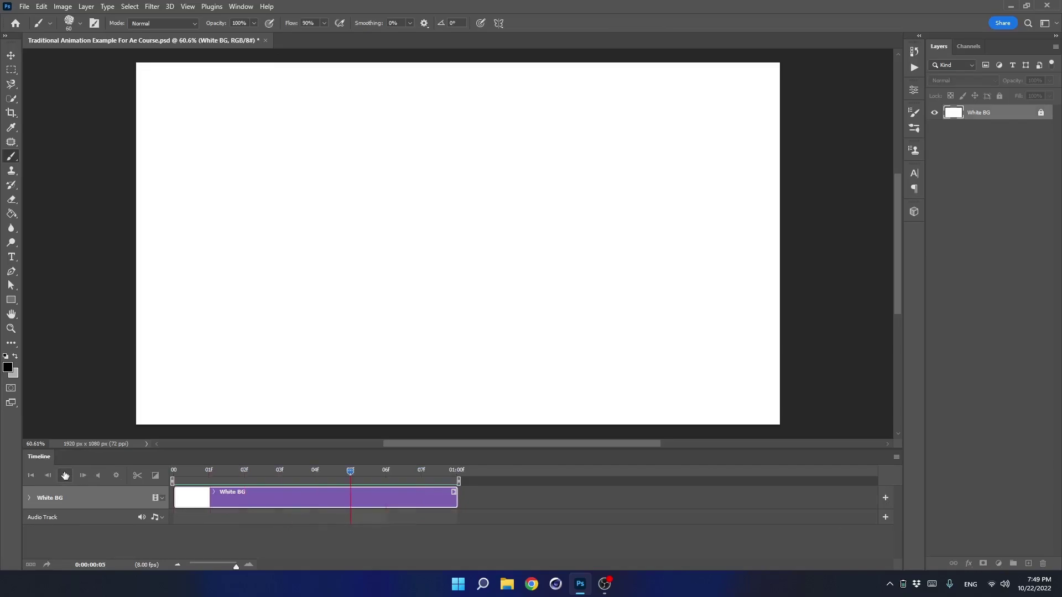
left_click_drag(421, 471, 174, 481)
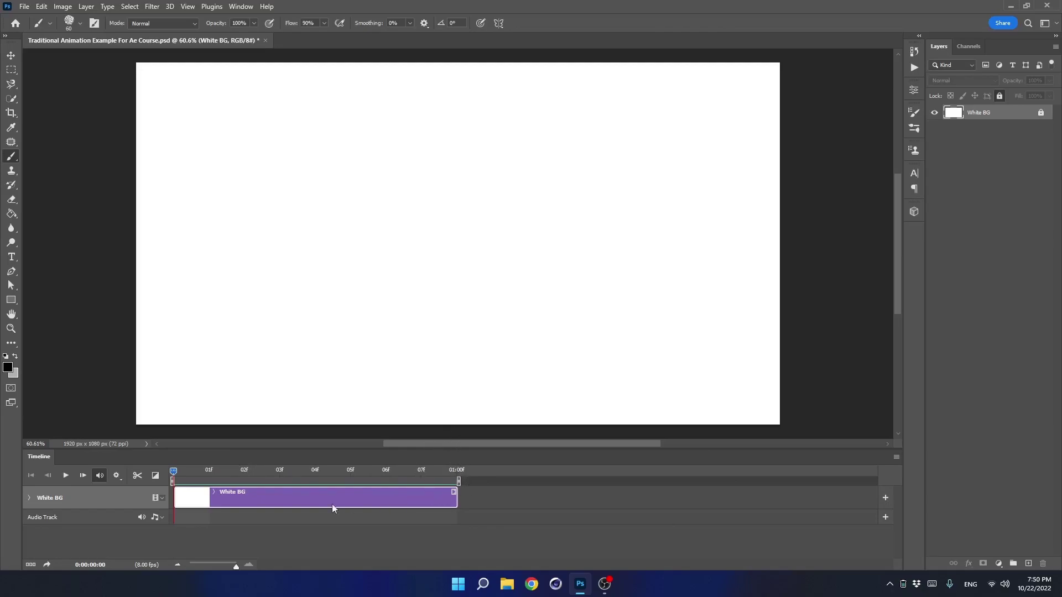
Add a one-frame layer at 0:00:00:00 and paint a black circle near the canvas's left edge, toggling the layer's visibility to check it
left_click_drag(235, 565, 218, 565)
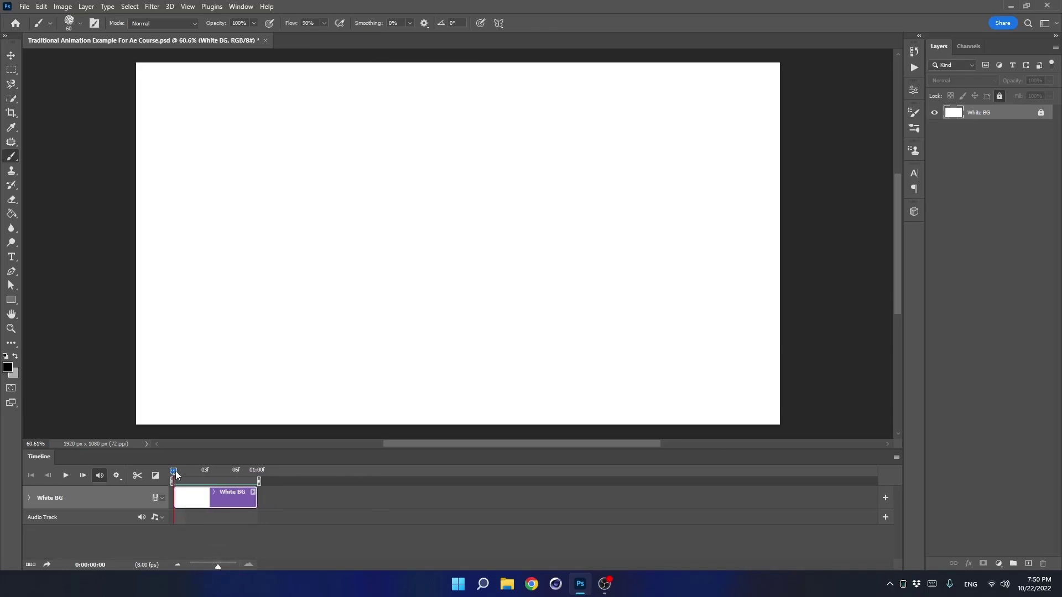
left_click(1028, 563)
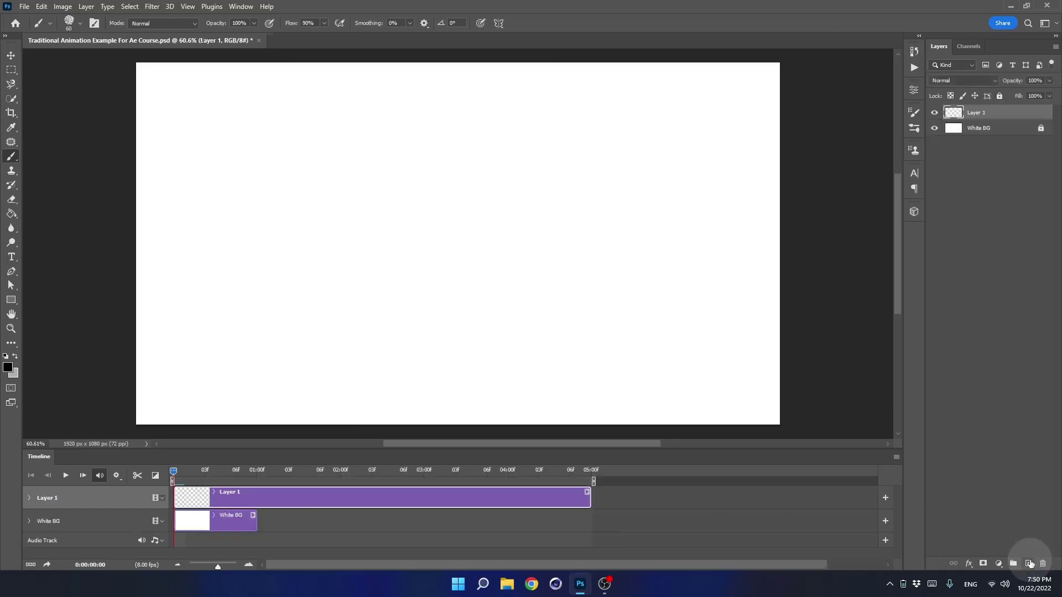
left_click_drag(590, 499, 144, 499)
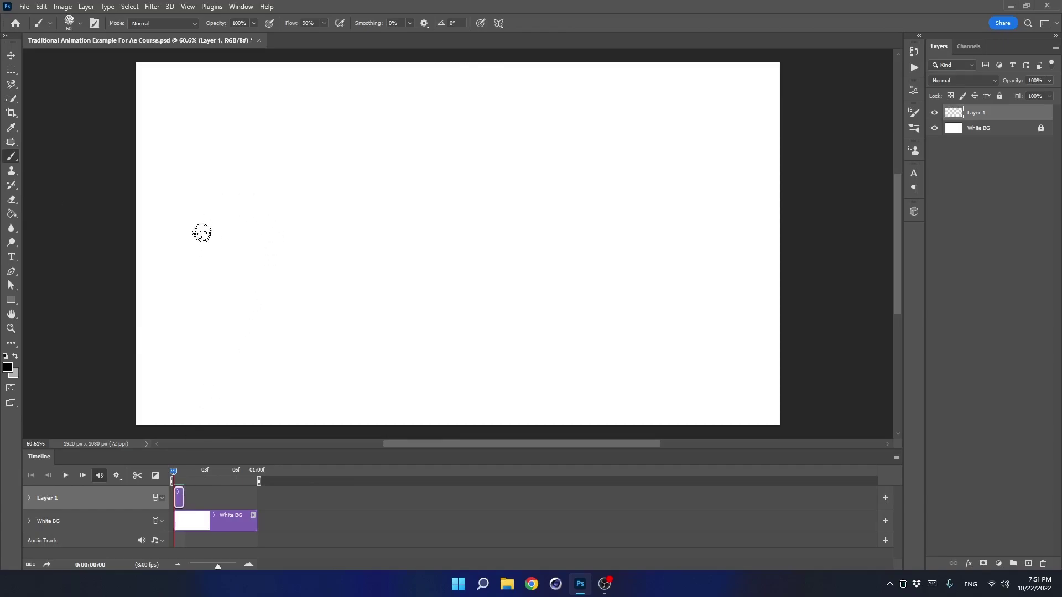
left_click_drag(212, 221, 197, 223)
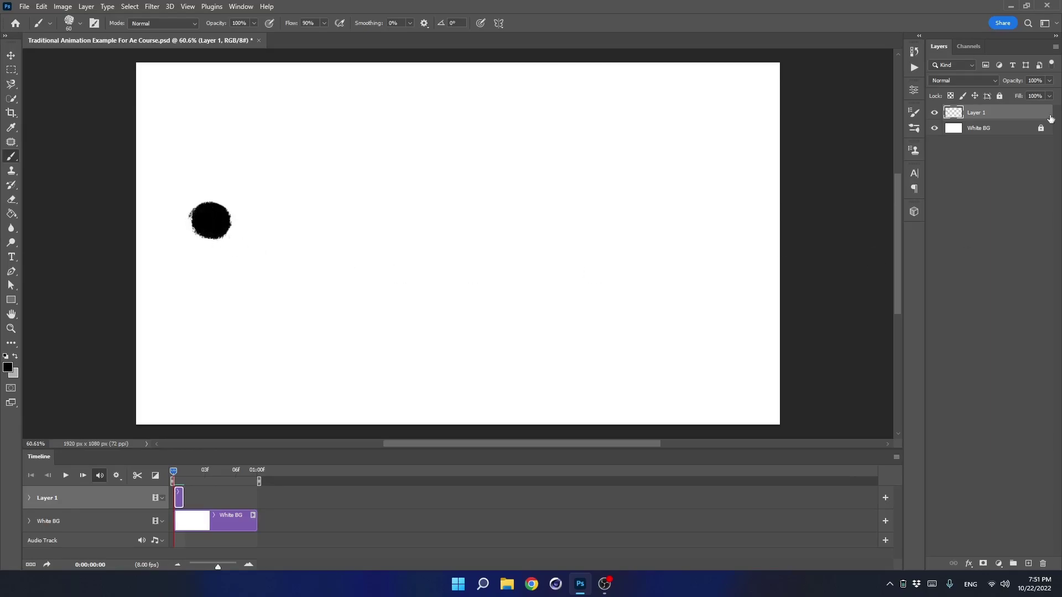
left_click(934, 112)
left_click(934, 112)
Add a one-frame layer at 0:00:00:01 and paint a black circle slightly right of the first frame's circle
left_click_drag(174, 474, 183, 476)
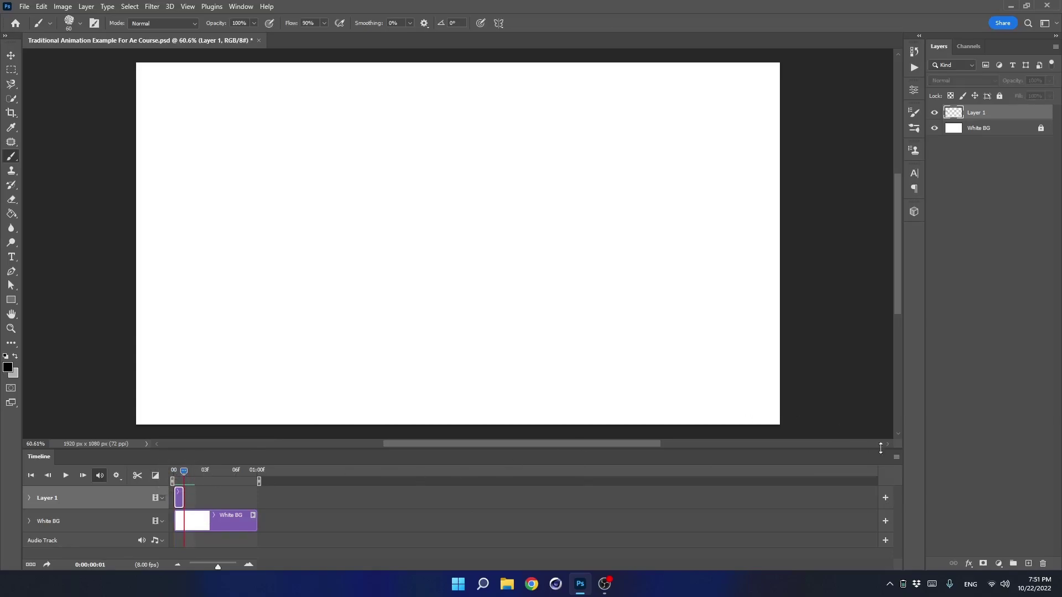
left_click(1029, 562)
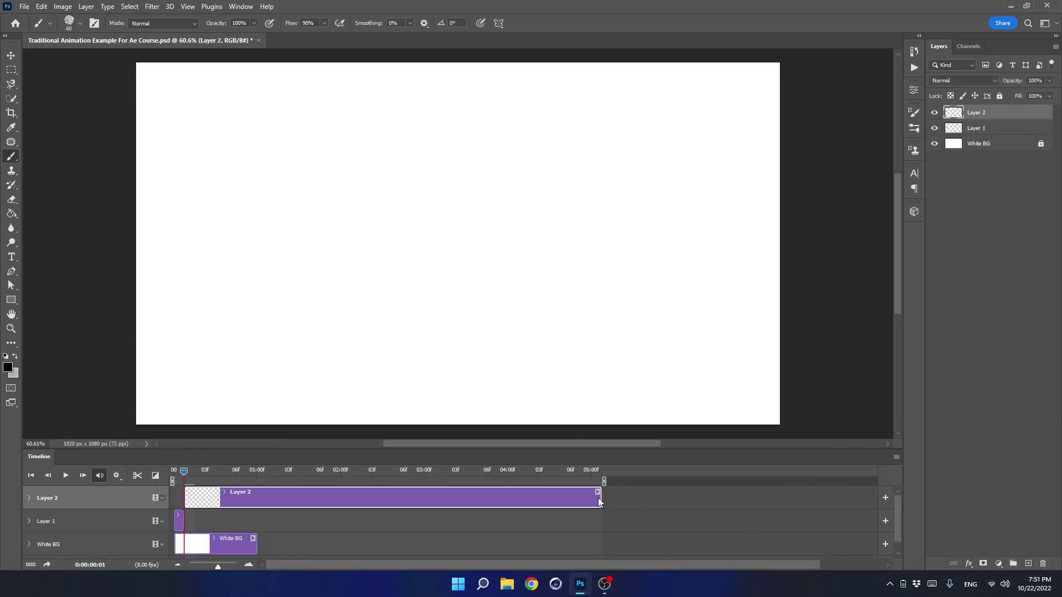
left_click_drag(599, 499, 194, 498)
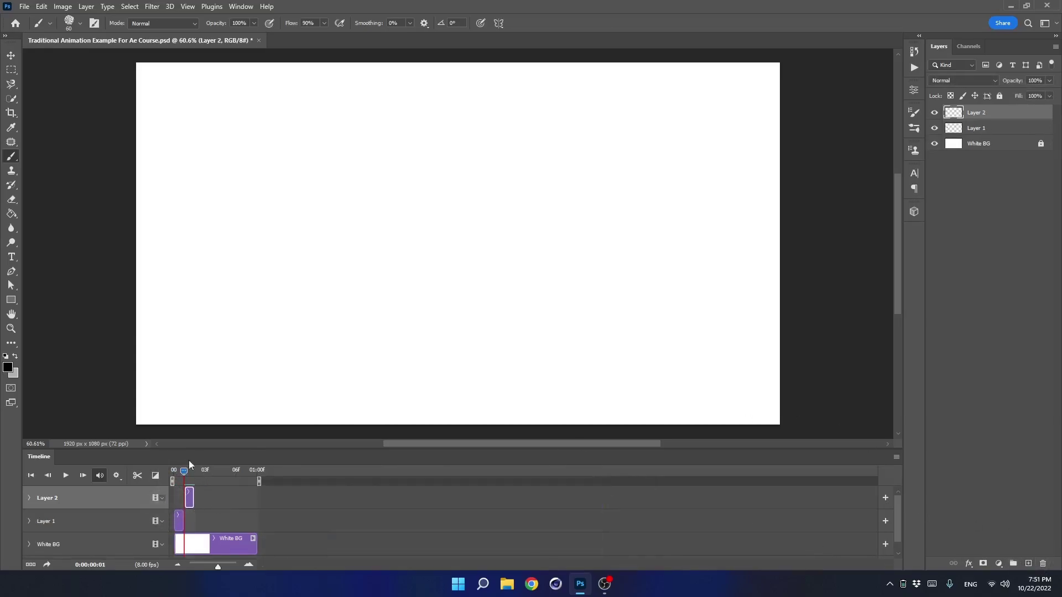
mouse_move(266, 221)
left_mouse_down()
mouse_move(238, 220)
mouse_move(252, 220)
left_mouse_up()
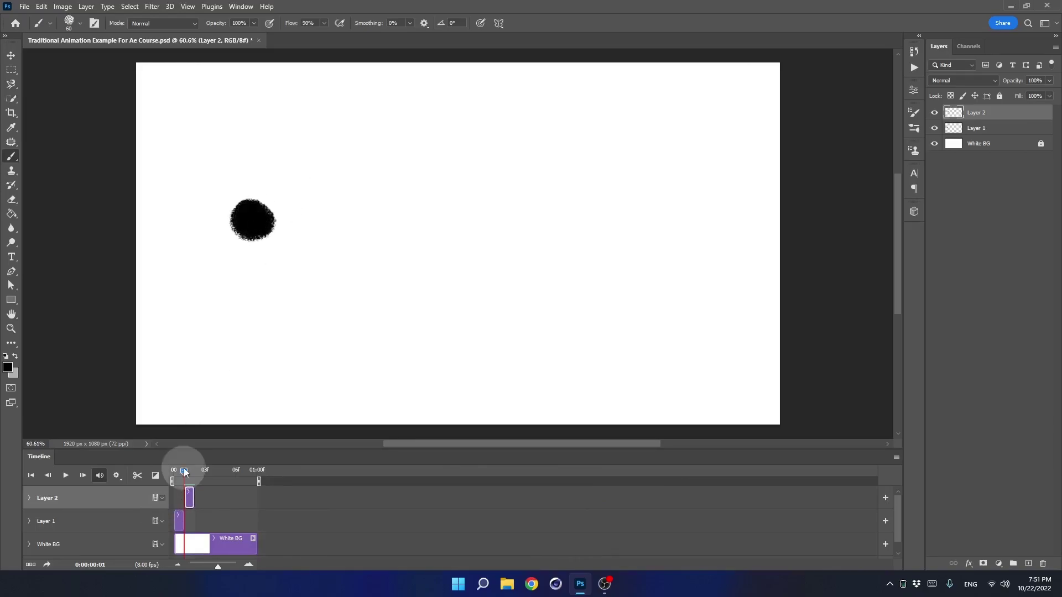
Add a one-frame layer at 0:00:00:02 and paint a black circle a little farther right at the same height
left_click_drag(184, 471, 195, 472)
left_click(1030, 564)
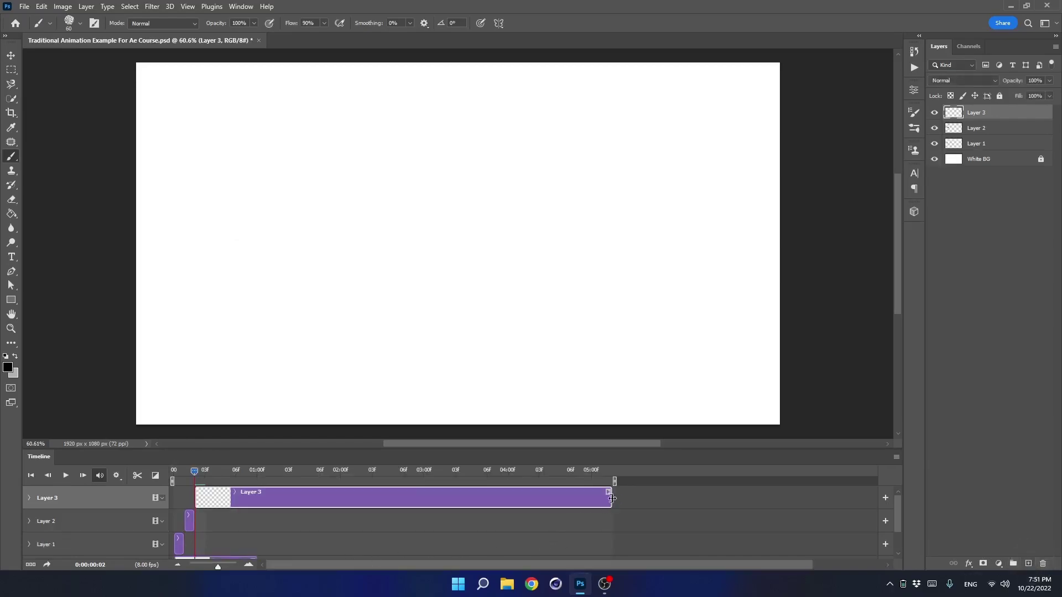
left_click_drag(611, 498, 200, 498)
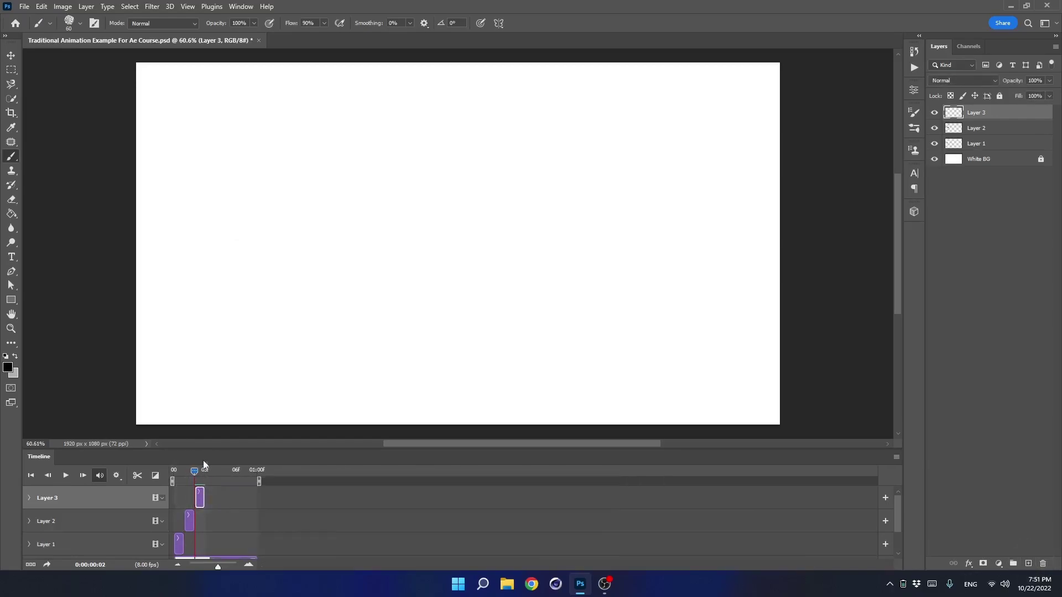
mouse_move(331, 215)
left_mouse_down()
mouse_move(311, 216)
mouse_move(321, 221)
left_mouse_up()
Add a one-frame layer at 0:00:00:03 and paint a black circle left of the canvas's centre
left_click(205, 476)
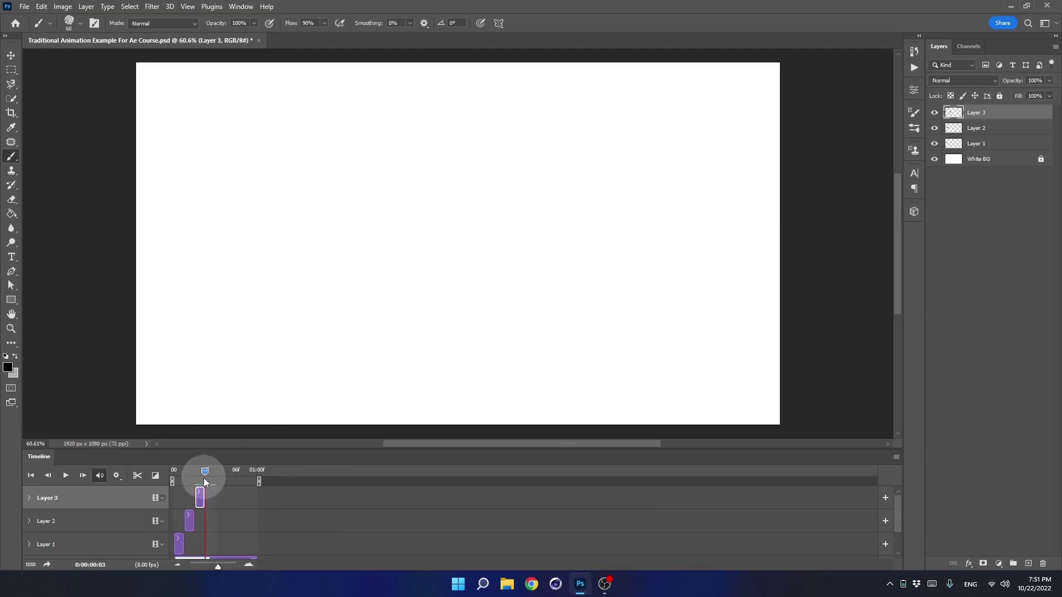
left_click(1028, 564)
left_click_drag(612, 498, 213, 497)
left_click_drag(368, 211, 387, 217)
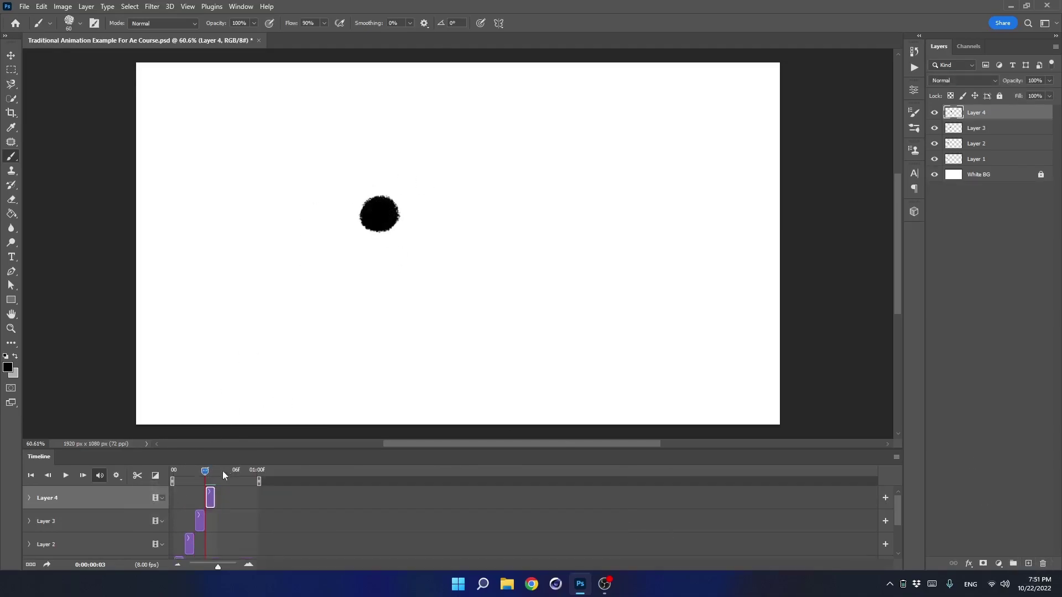
Add a one-frame layer at 0:00:00:04 and paint a black circle just right of the canvas's horizontal centre
left_click(222, 471)
left_click(1028, 564)
left_click_drag(633, 498, 226, 497)
left_click_drag(465, 217, 487, 220)
Add a one-frame layer at 0:00:00:05 and paint a black circle in the right half of the canvas
left_click(234, 476)
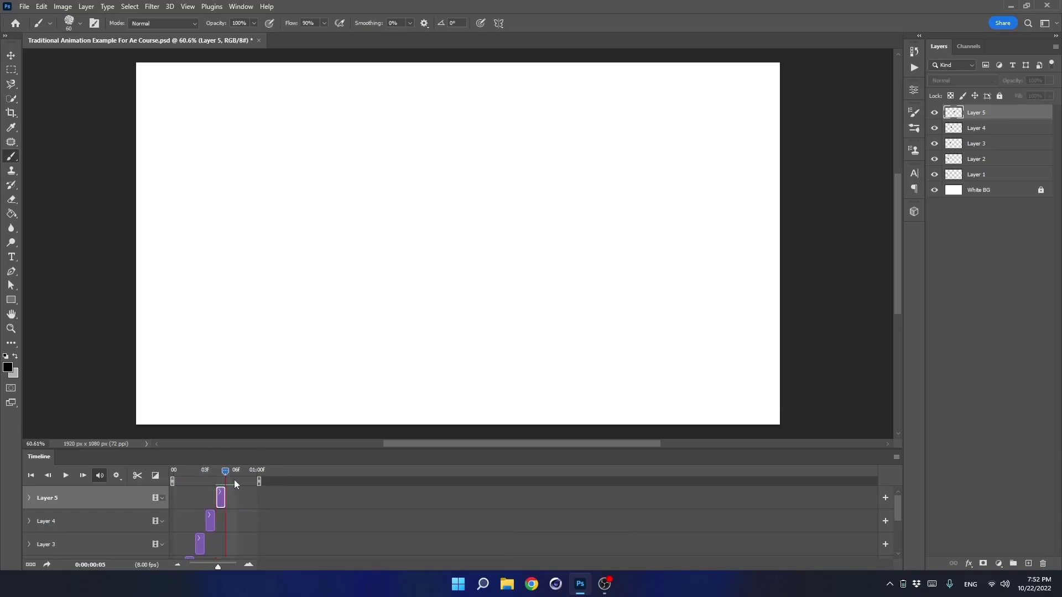
left_click(1028, 564)
left_click_drag(642, 497, 230, 497)
left_click_drag(583, 219, 581, 213)
Add another layer, trim its clip to one frame moved to 0:00:00:06, and paint a black circle farther right
left_click(1028, 564)
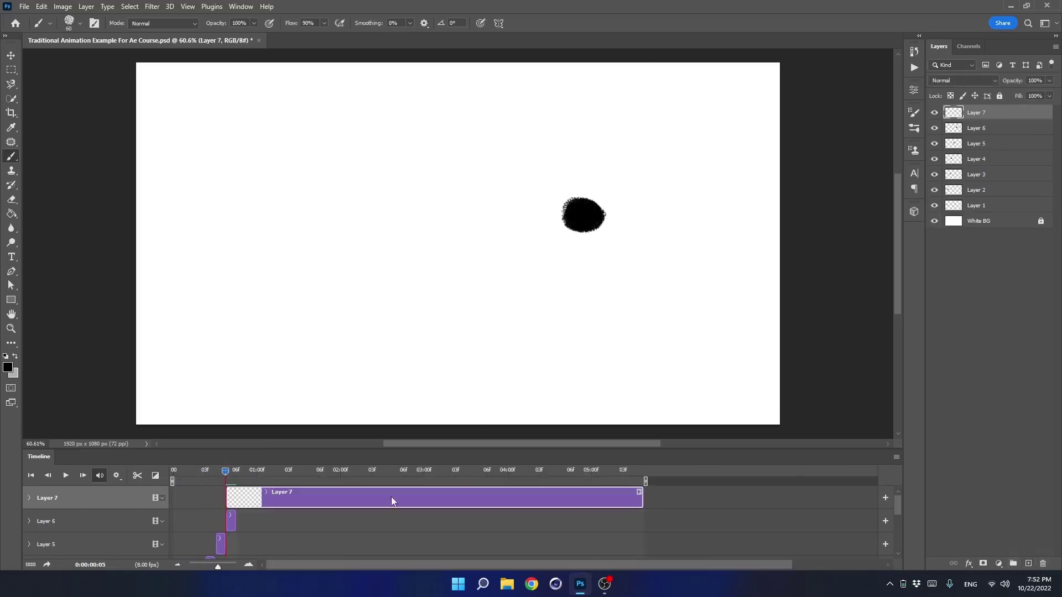
left_click_drag(641, 498, 171, 502)
left_click_drag(231, 498, 242, 498)
left_click(241, 472)
left_click_drag(630, 210, 647, 219)
Add a one-frame layer at 0:00:00:07 and paint the last black circle near the canvas's right edge
left_click(252, 471)
left_click(1028, 563)
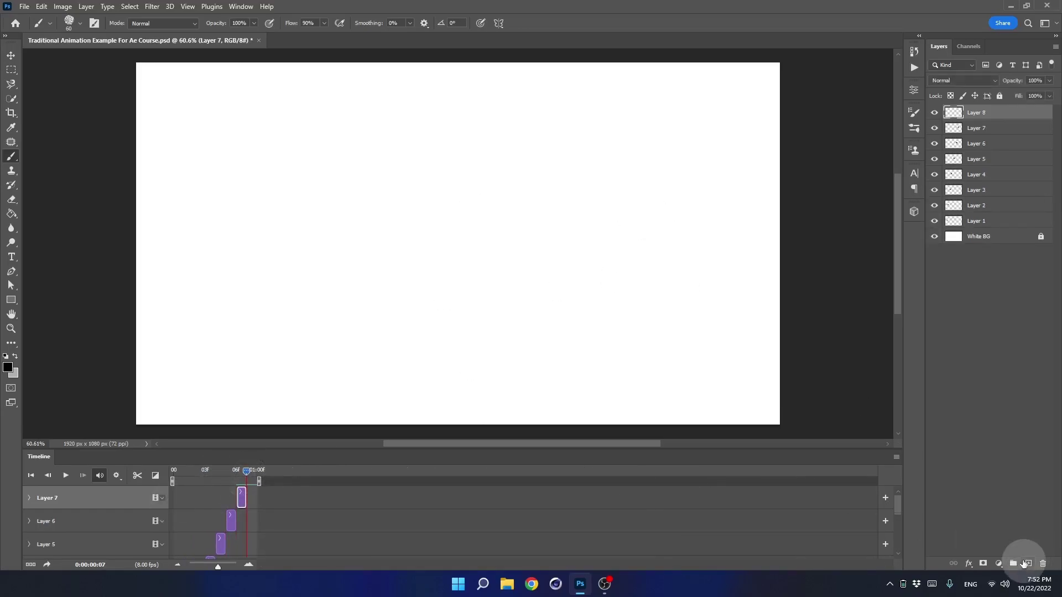
left_click_drag(661, 498, 241, 498)
left_click_drag(740, 204, 736, 205)
Enlarge the timeline area to show the clips of all eight circle layers, and scrub through the first frames
left_click(990, 143)
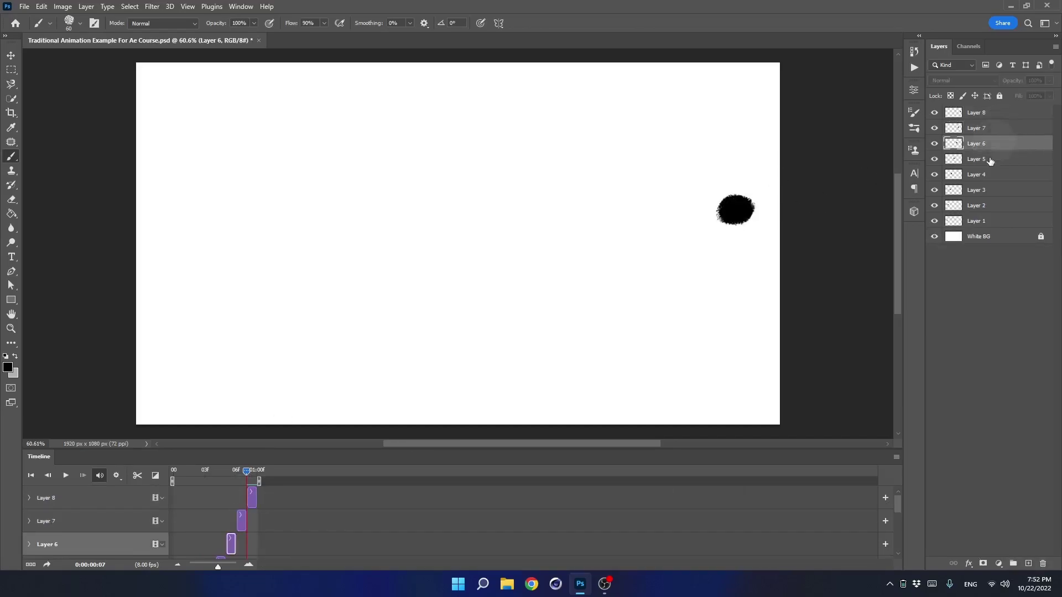
left_click(990, 220)
left_click_drag(341, 449, 182, 360)
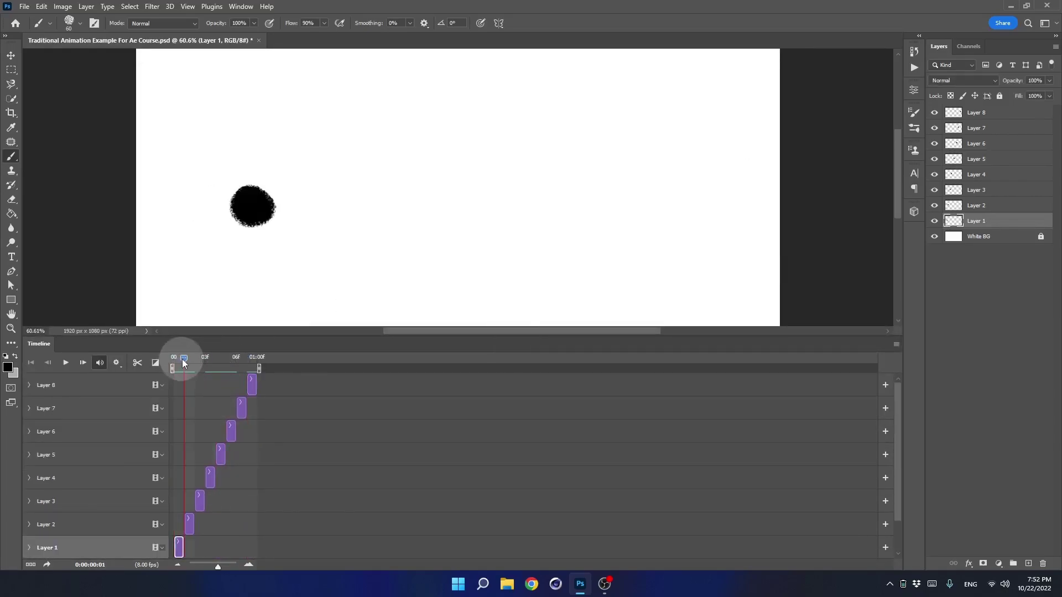
left_click(190, 526)
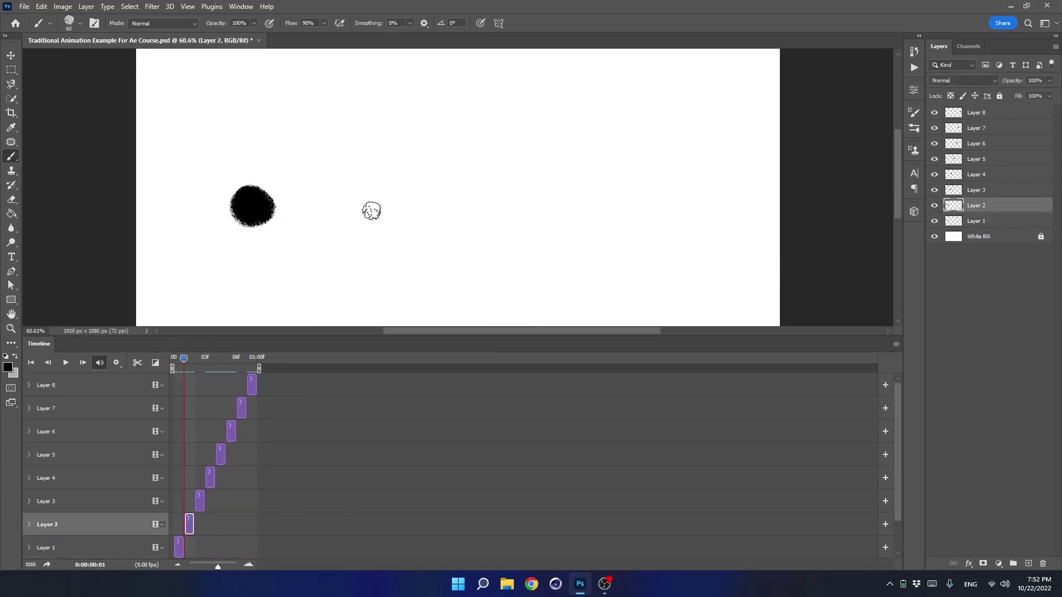
left_click_drag(185, 363, 179, 362)
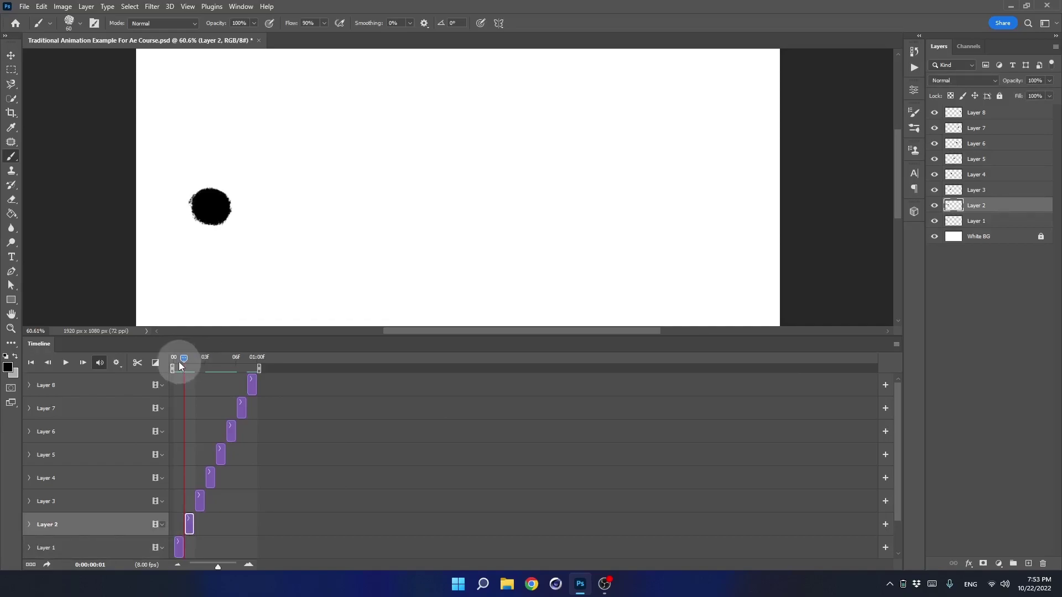
Play back the moving-circle animation and return the playhead to the start of the timeline
left_click(65, 363)
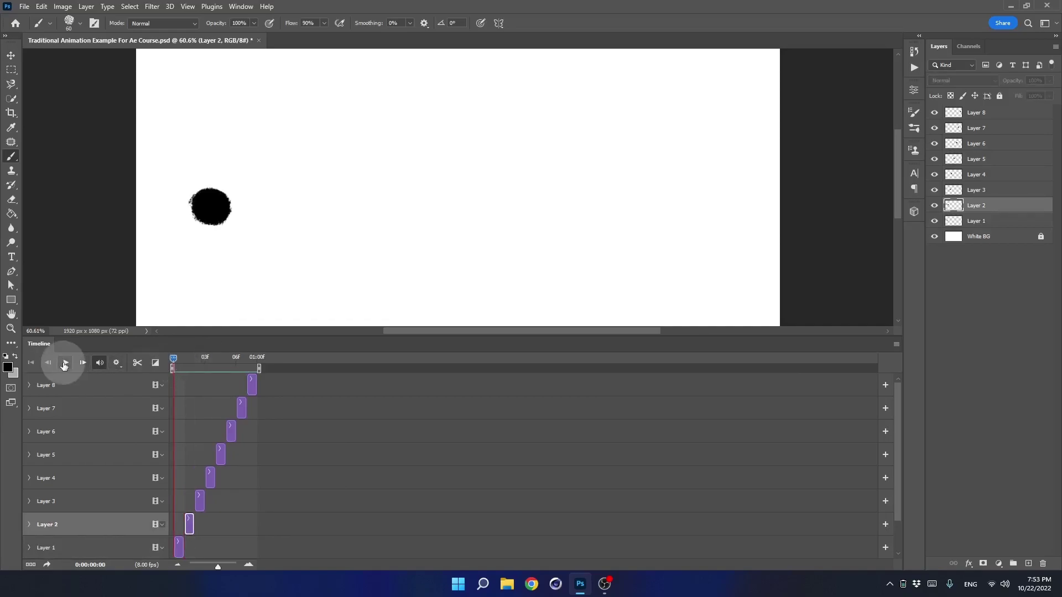
left_click(65, 363)
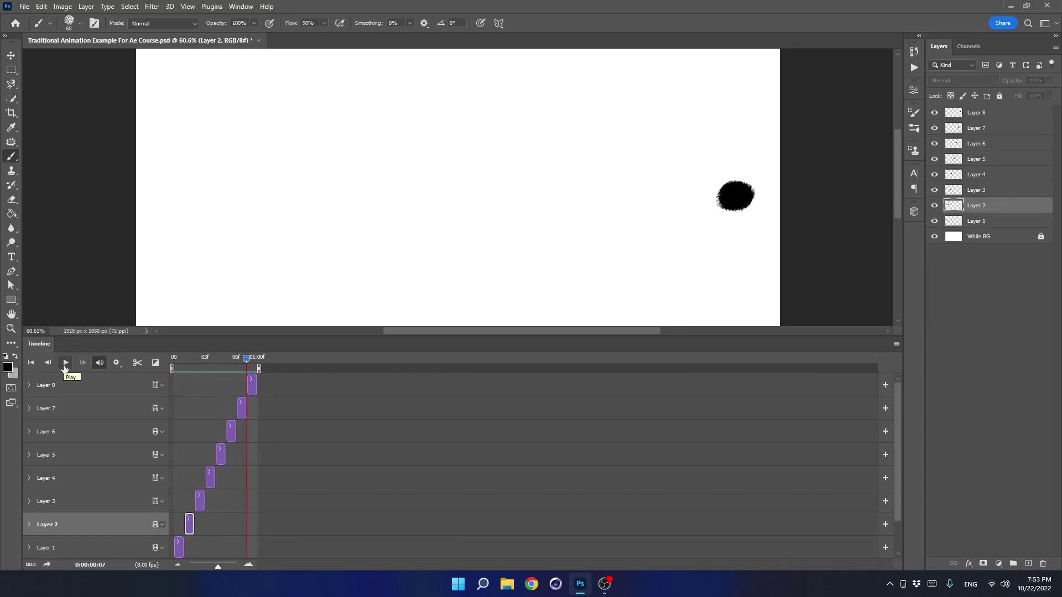
left_click(65, 366)
left_click(144, 370)
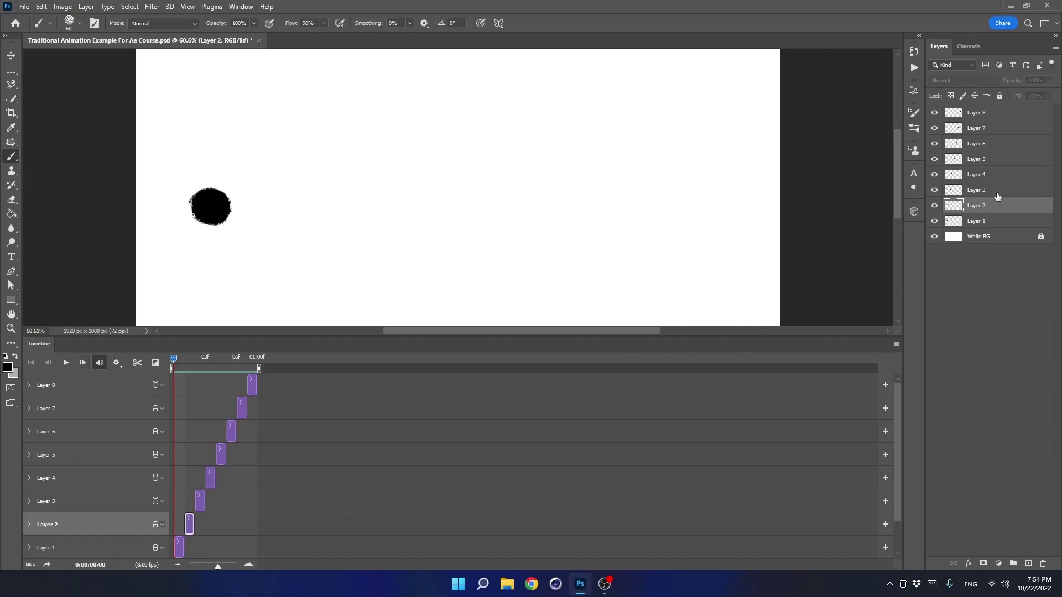
Delete Layer 1 through Layer 8, keeping only White BG, and shrink the timeline area to its former height
left_click(986, 114)
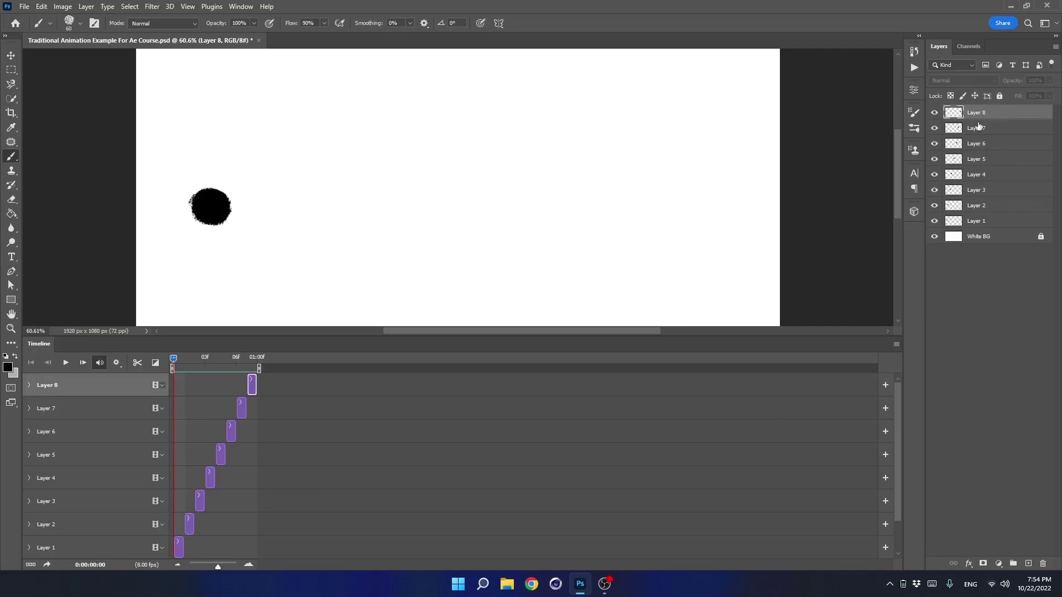
left_click(998, 221, "shift")
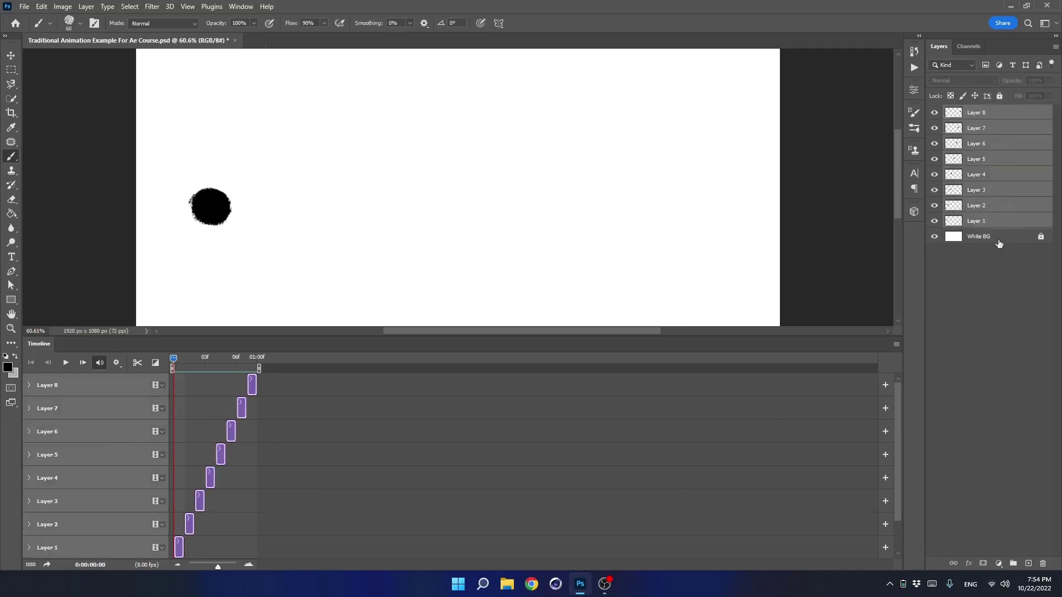
left_click(1043, 564)
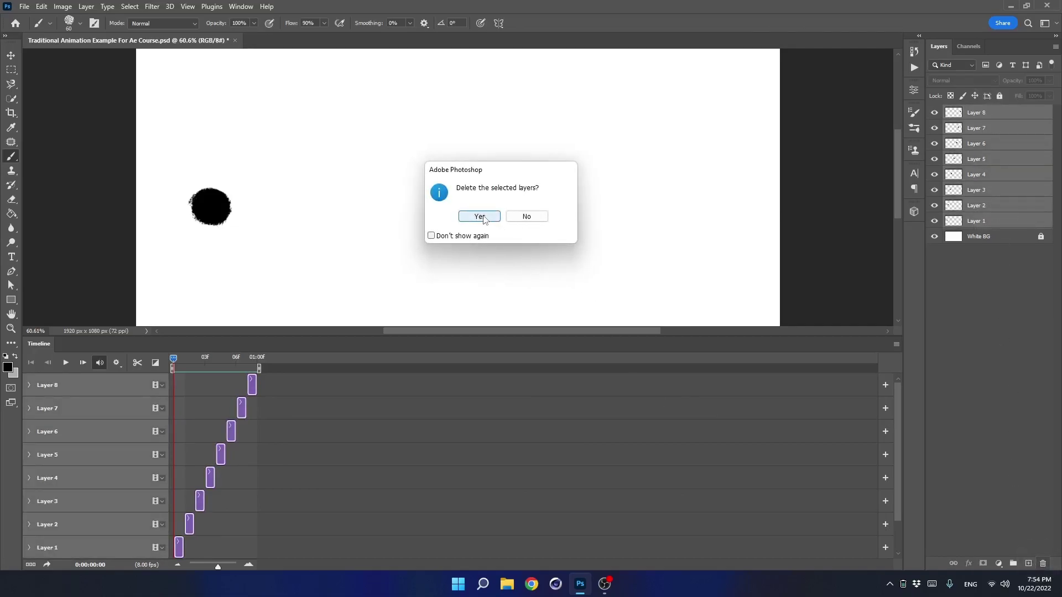
left_click(479, 216)
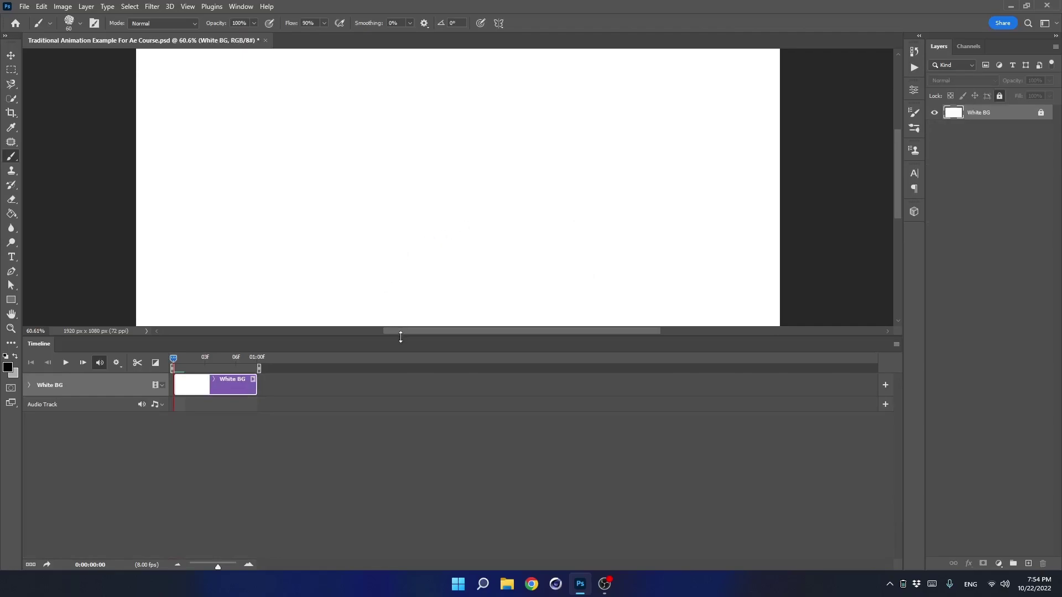
left_click_drag(401, 336, 406, 443)
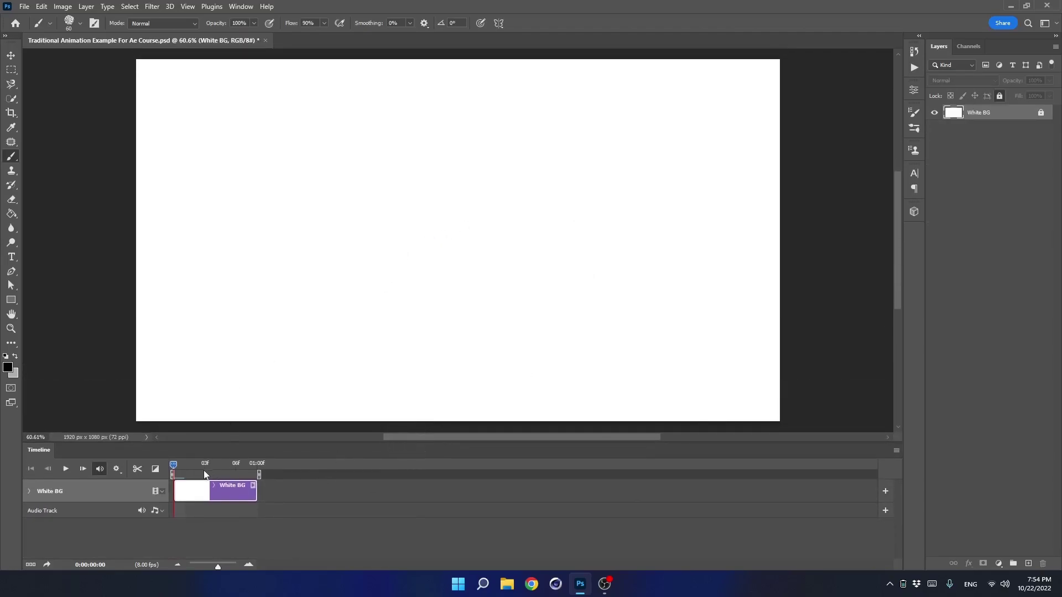
Add a one-frame layer at 0:00:00:00 and paint a black circle in the canvas's upper-left corner
left_click(1028, 564)
left_click_drag(587, 491, 169, 514)
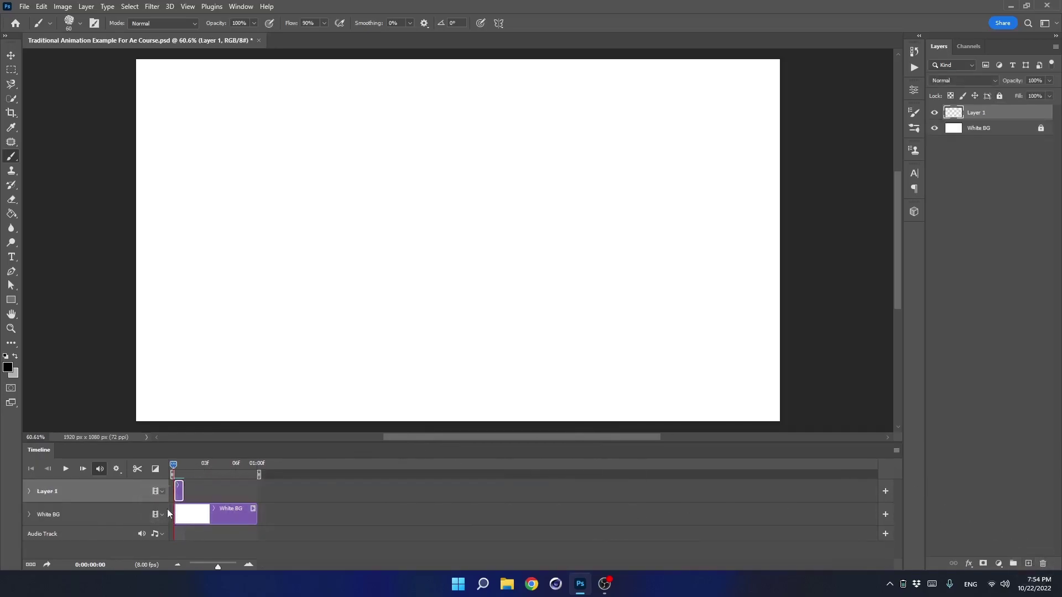
left_click_drag(202, 102, 197, 103)
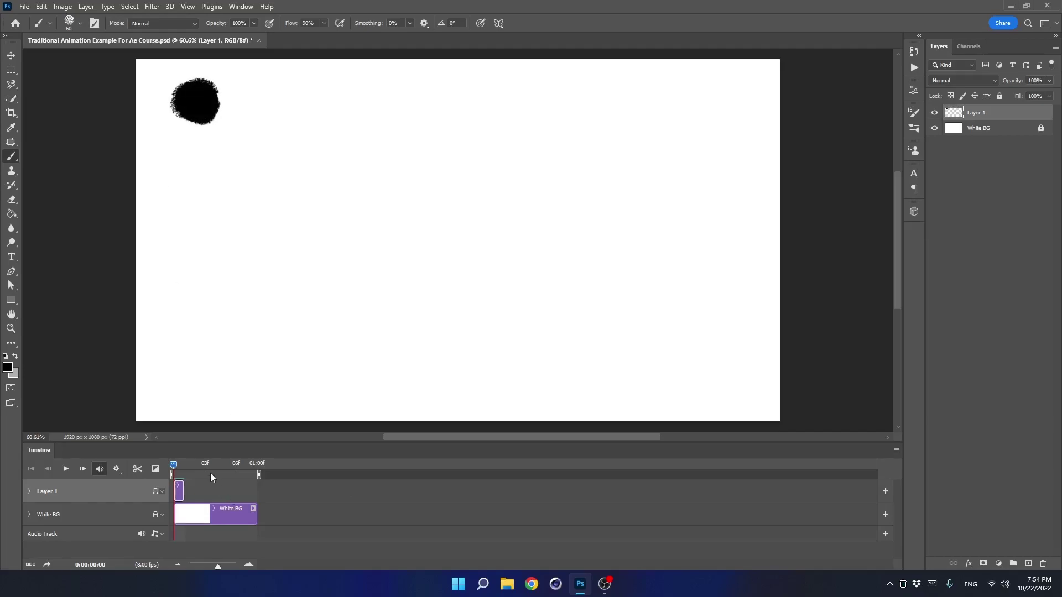
Add a one-frame layer at 0:00:00:07 and paint a black circle in the canvas's lower-right corner
left_click_drag(210, 473, 247, 470)
left_click(1028, 564)
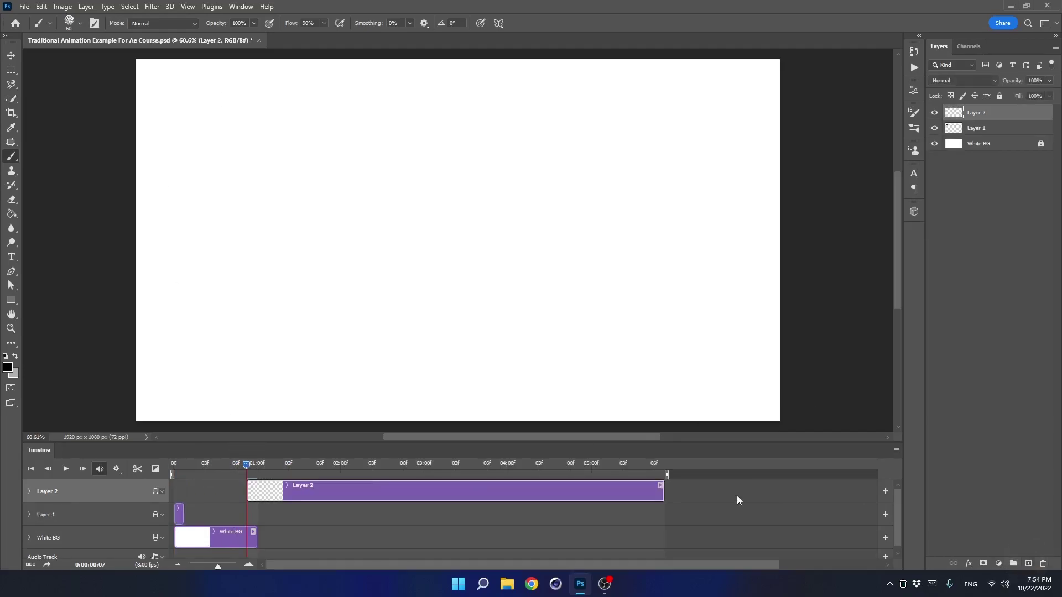
left_click_drag(662, 492, 255, 491)
left_click_drag(719, 379, 729, 381)
Above Layer 1, add one-frame layers at frames 1 and 2, painting on each a black circle progressively nearer the canvas's centre
left_click_drag(227, 464, 184, 471)
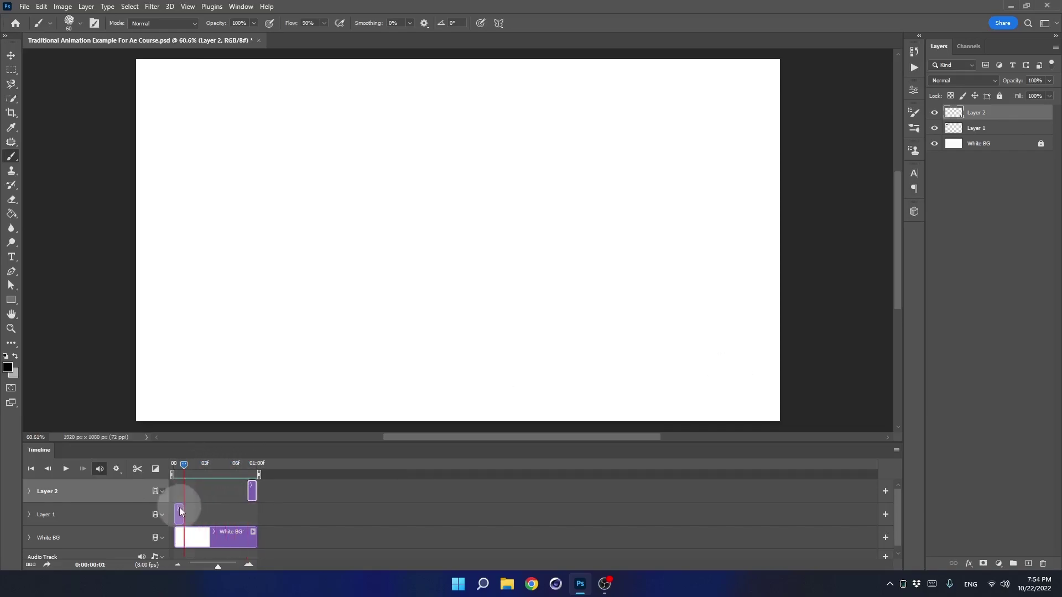
left_click(179, 514)
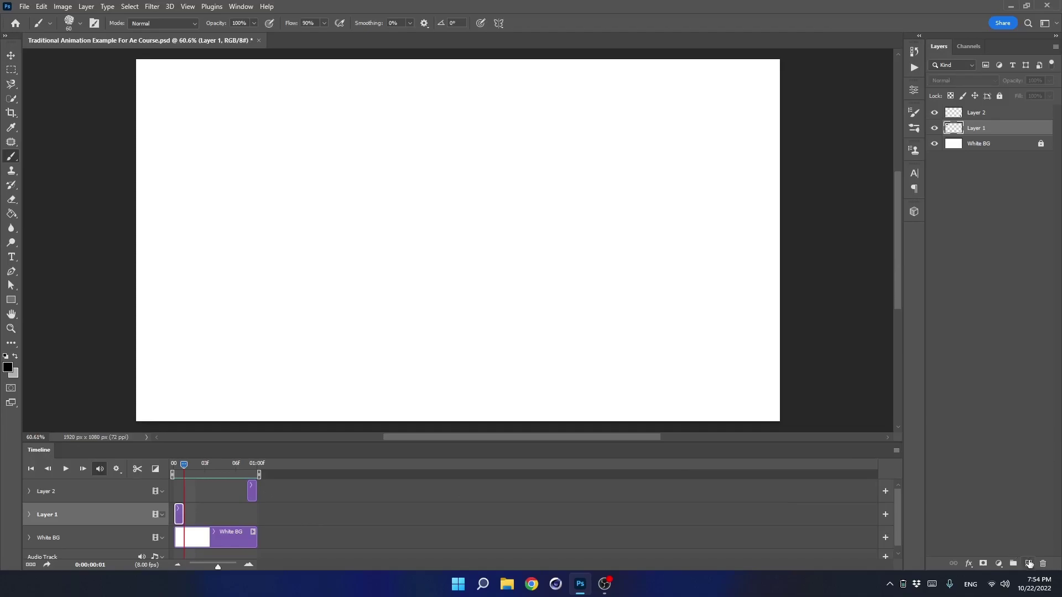
left_click(1029, 564)
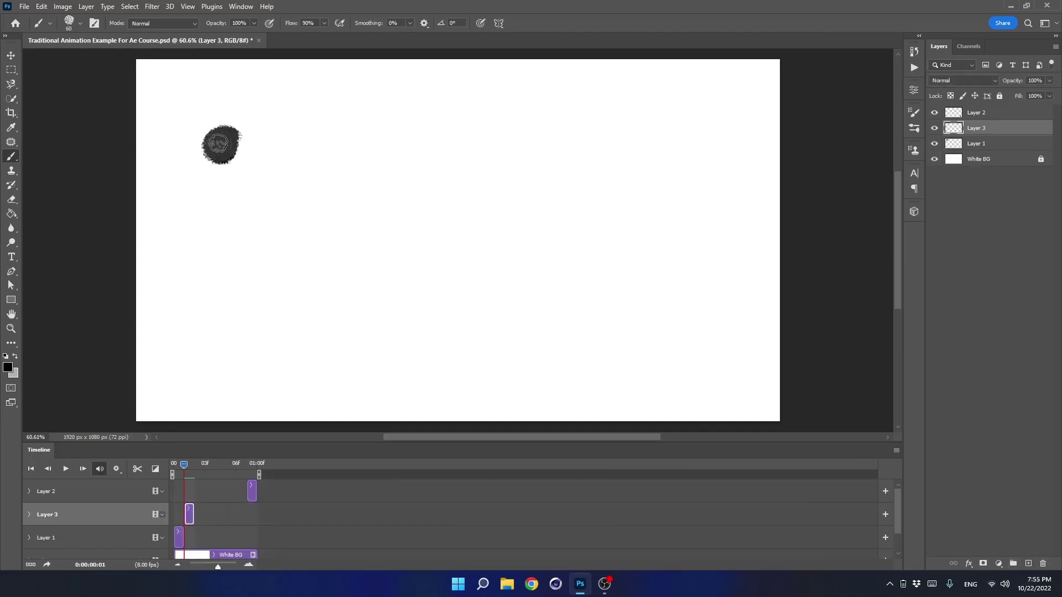
left_click(194, 465)
left_click(1029, 564)
left_click_drag(611, 514, 214, 502)
left_click(323, 199)
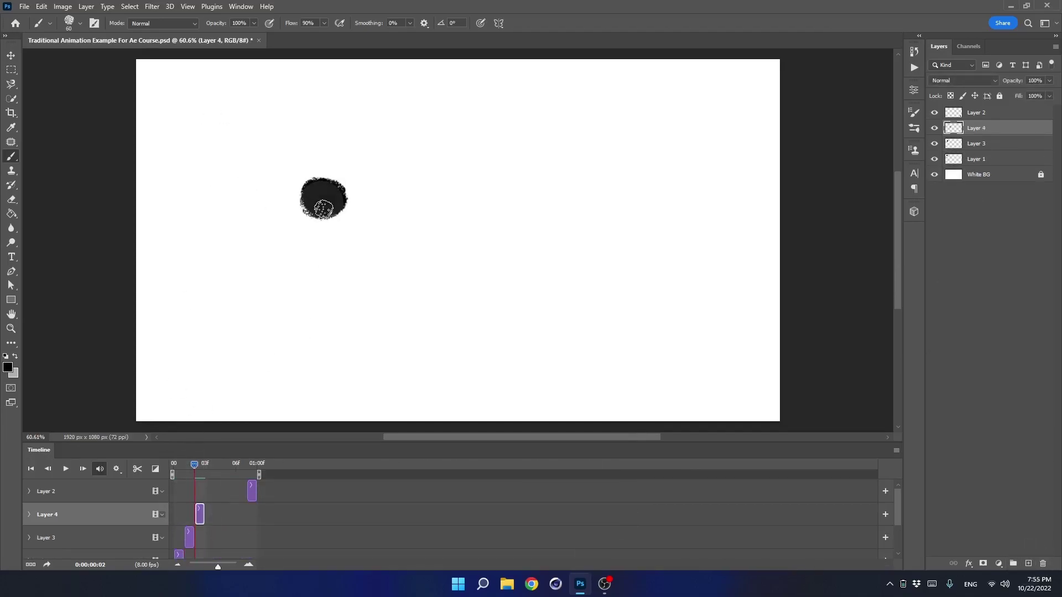
Add one-frame layers at frames 3 and 4 and paint a black circle on each, continuing the path across the middle of the canvas
left_click(205, 471)
left_click(1029, 564)
left_click_drag(611, 512, 215, 512)
left_click(209, 466)
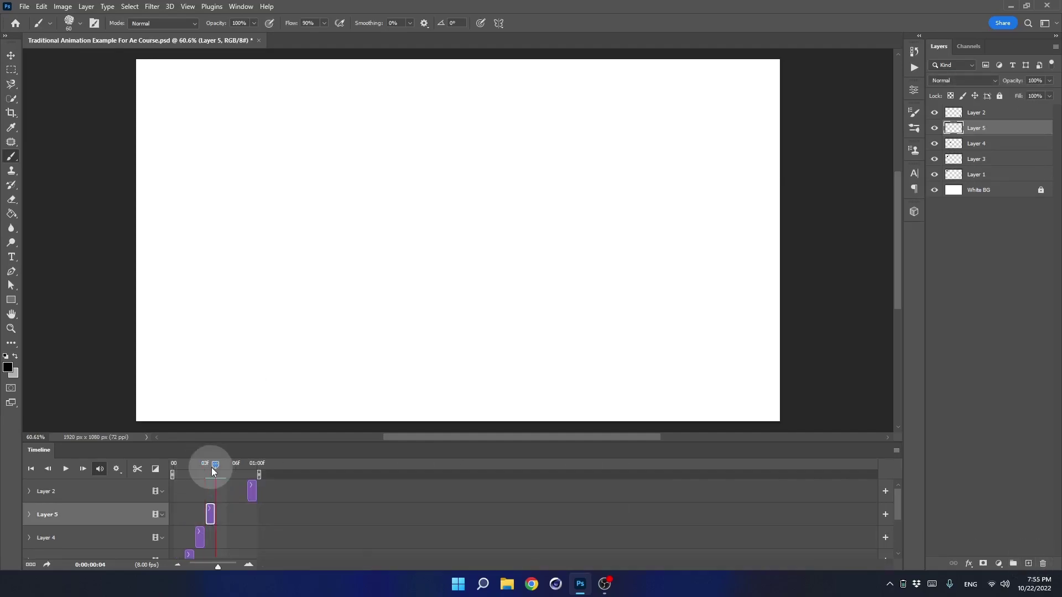
left_click(421, 222)
key("Right")
left_click(1029, 564)
left_click_drag(633, 514, 220, 514)
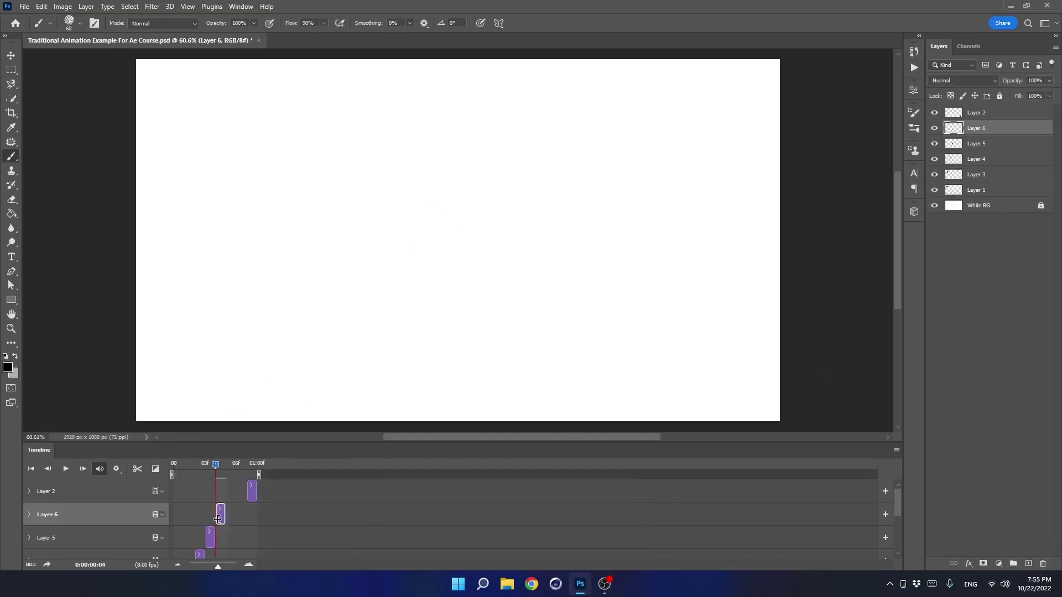
left_click_drag(497, 241, 523, 227)
Add one-frame layers at frames 5 and 6 and paint black circles that continue the path towards the lower-right corner
key("Right")
left_click(1028, 564)
left_click_drag(645, 515, 231, 514)
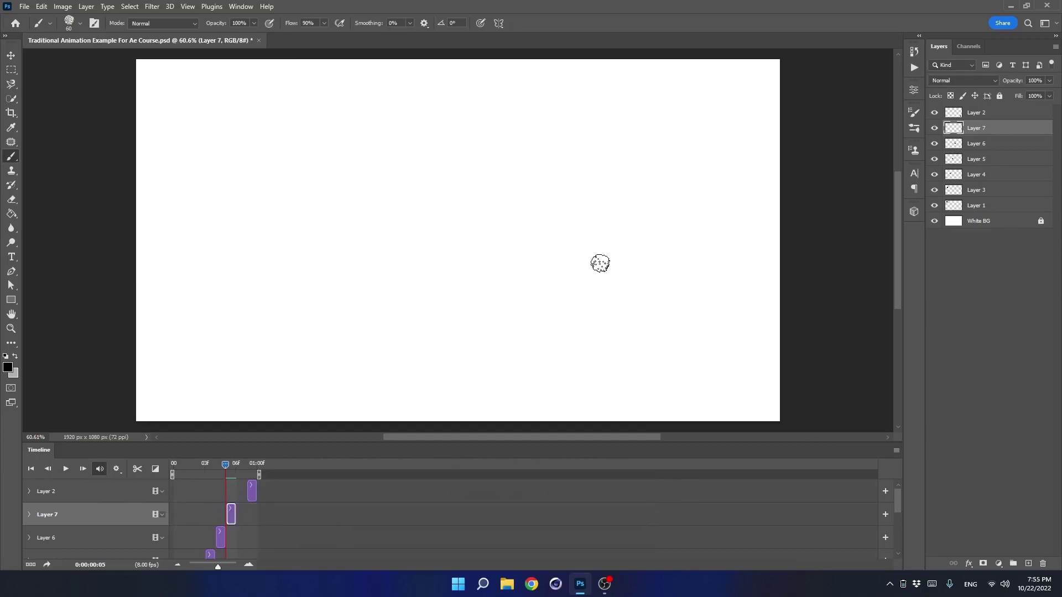
left_click_drag(600, 263, 579, 259)
key("Right")
left_click(1028, 564)
left_click_drag(654, 515, 241, 514)
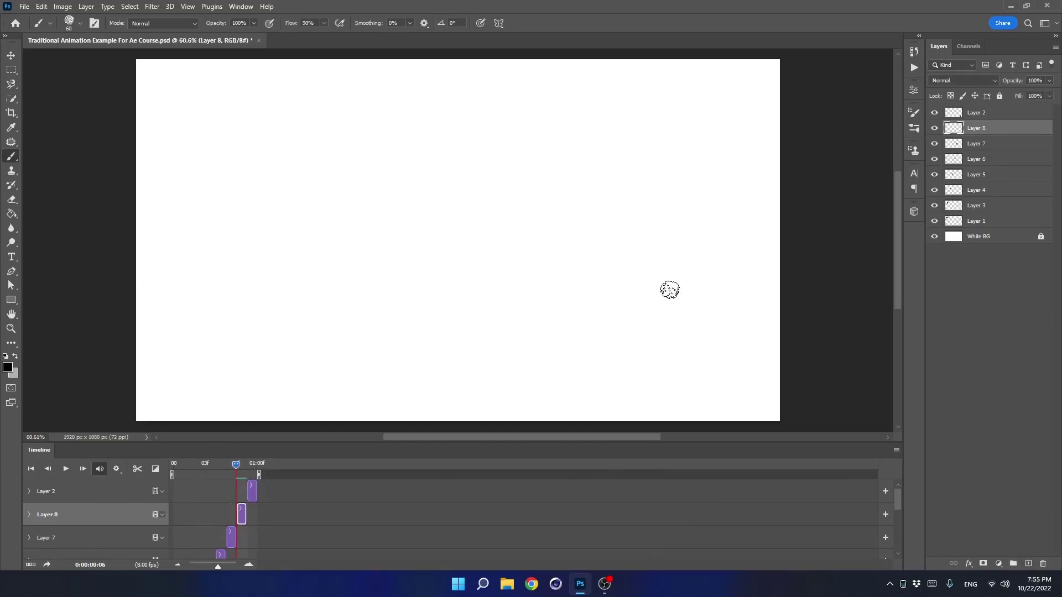
left_click_drag(664, 301, 670, 308)
Scrub through the animation, enlarge the timeline area, and examine the staggered clips from Layer 2 at the end to Layer 1 at the start
left_click(198, 478)
left_click_drag(225, 466, 248, 463)
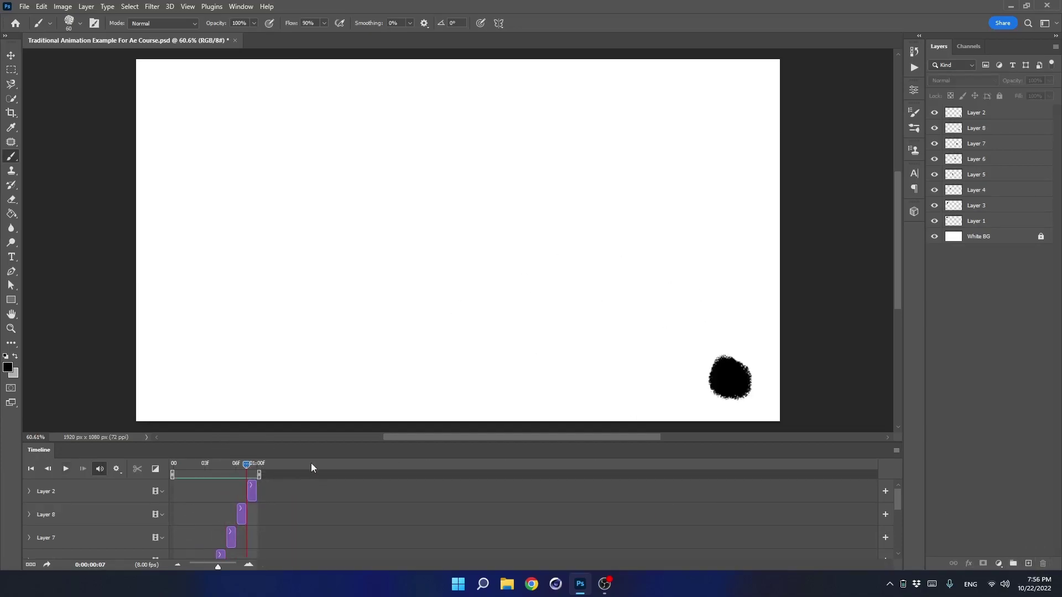
left_click_drag(338, 443, 363, 337)
left_click(252, 383)
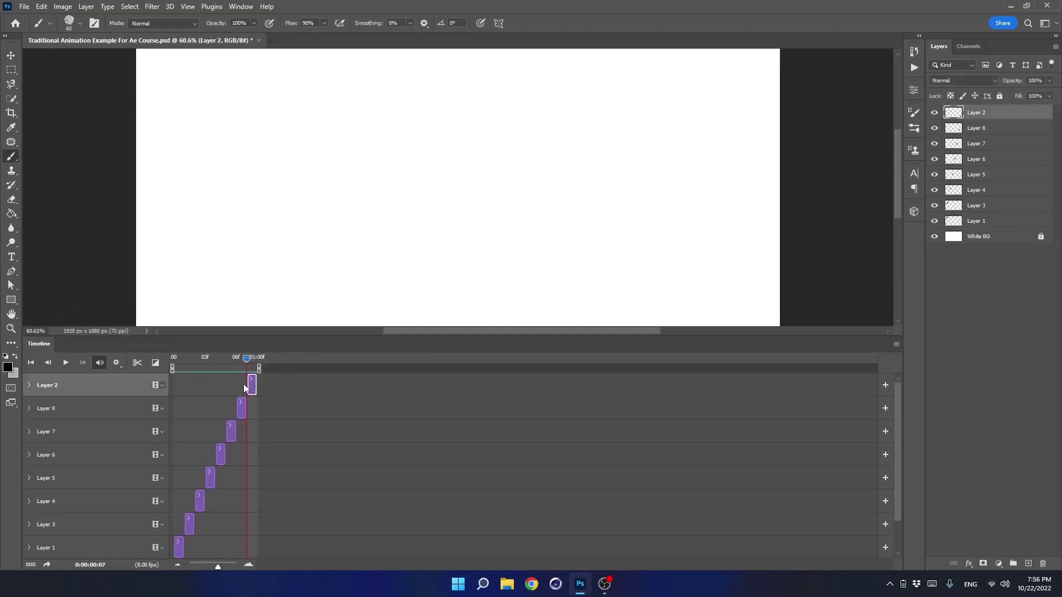
left_click_drag(246, 359, 182, 363)
left_click(178, 547)
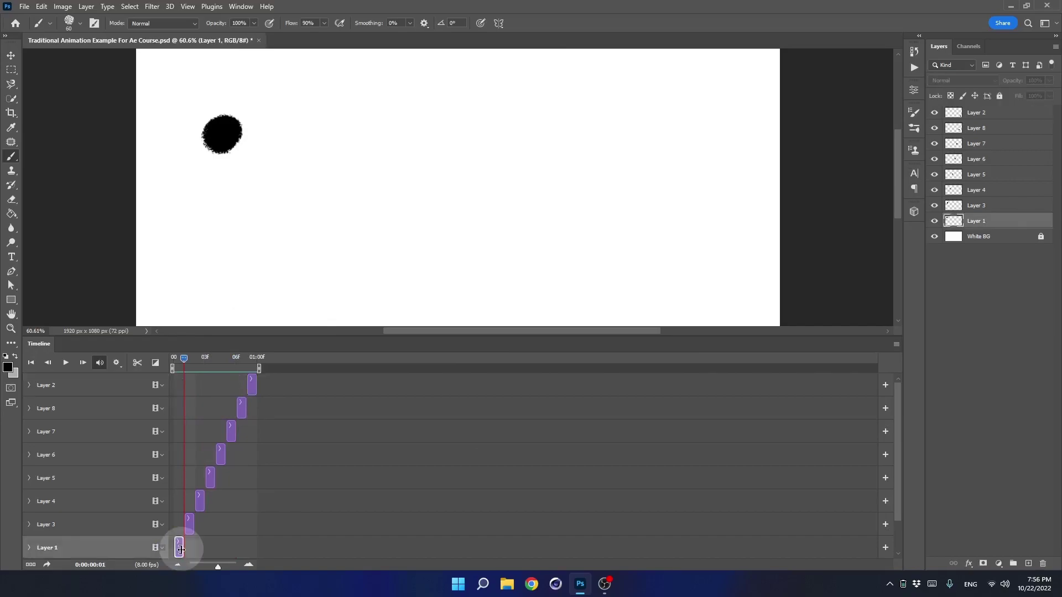
left_click(173, 359)
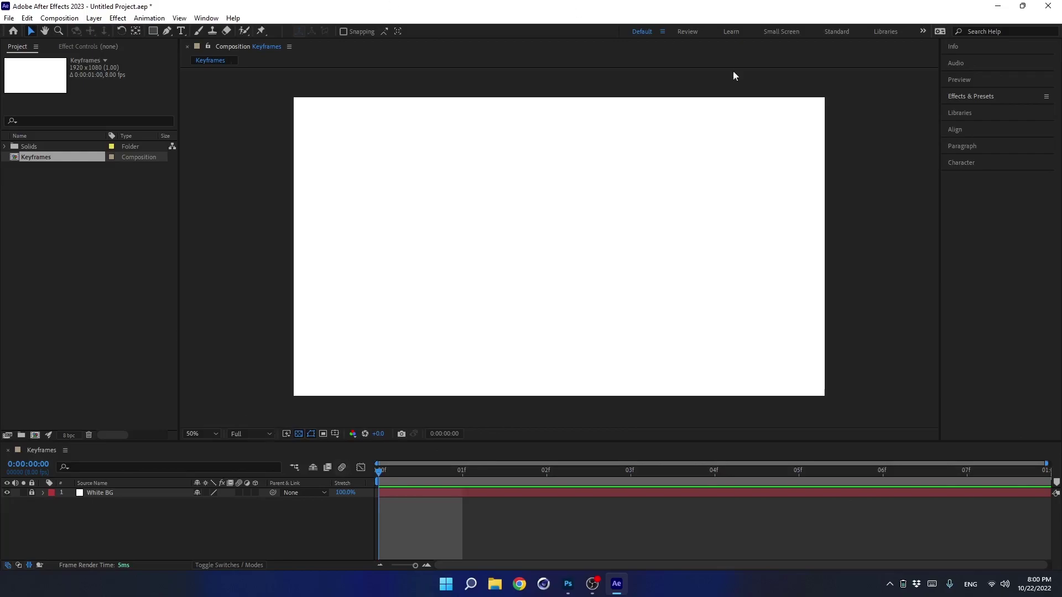
Switch to the Keyframes composition in After Effects, toggle the White BG layer's visibility off and on, and scrub along the timeline
left_click(7, 496)
left_click(6, 495)
left_click(7, 496)
left_click(7, 493)
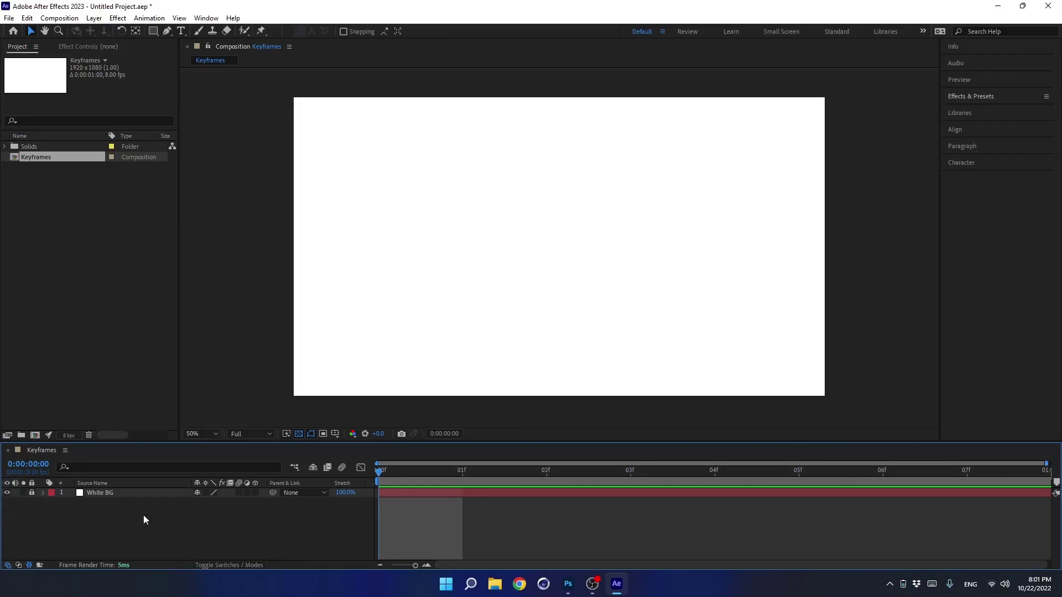
left_click(725, 567)
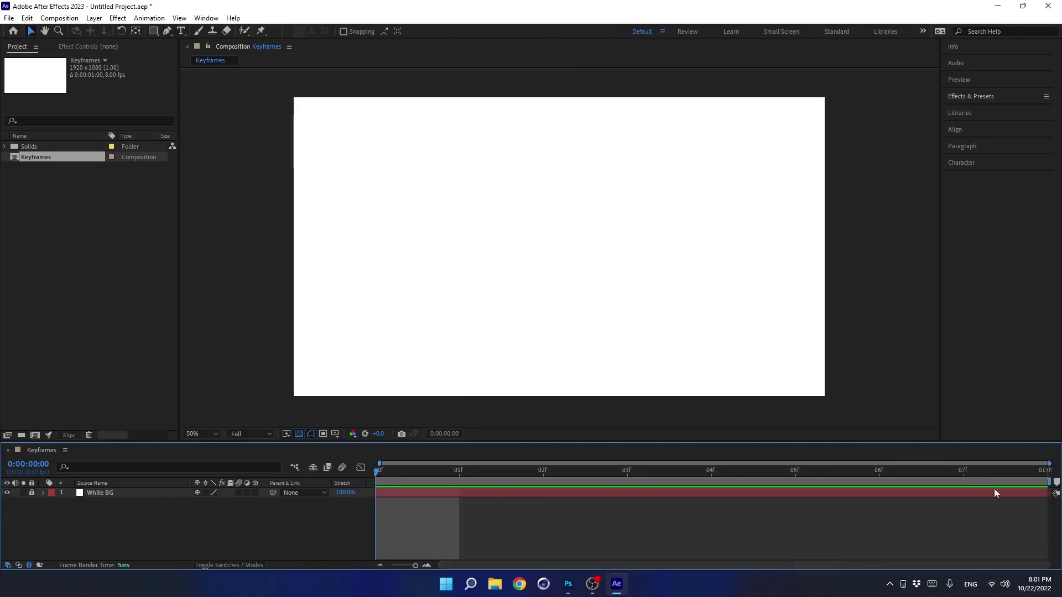
left_click_drag(378, 472, 340, 499)
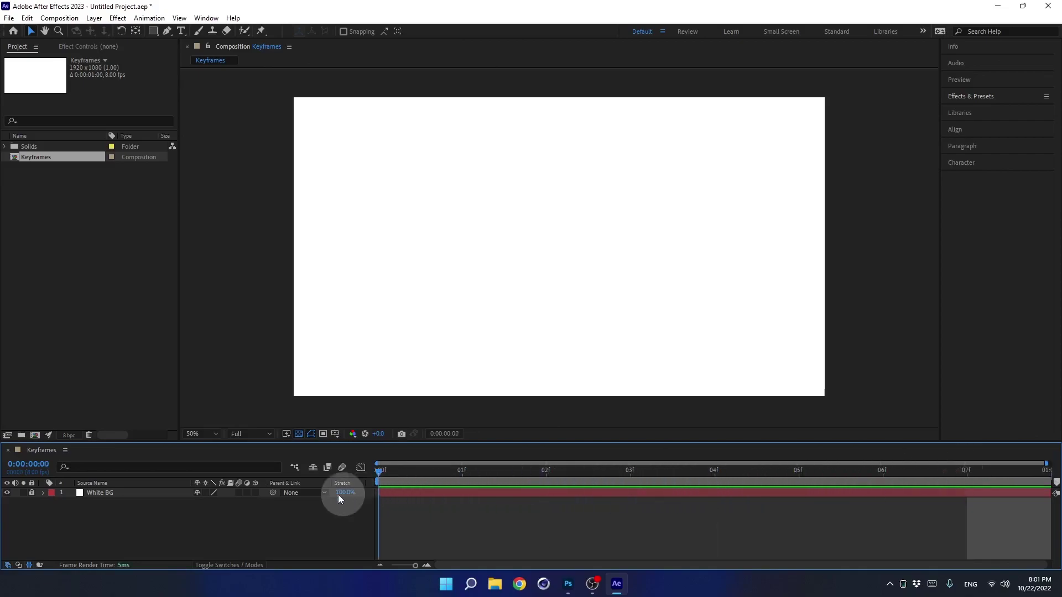
Draw a black circle centred at about 314, 532 with the Ellipse tool, centre its anchor point and collapse the shape layer's properties
left_click_drag(154, 32, 200, 55)
left_click_drag(351, 214, 410, 274)
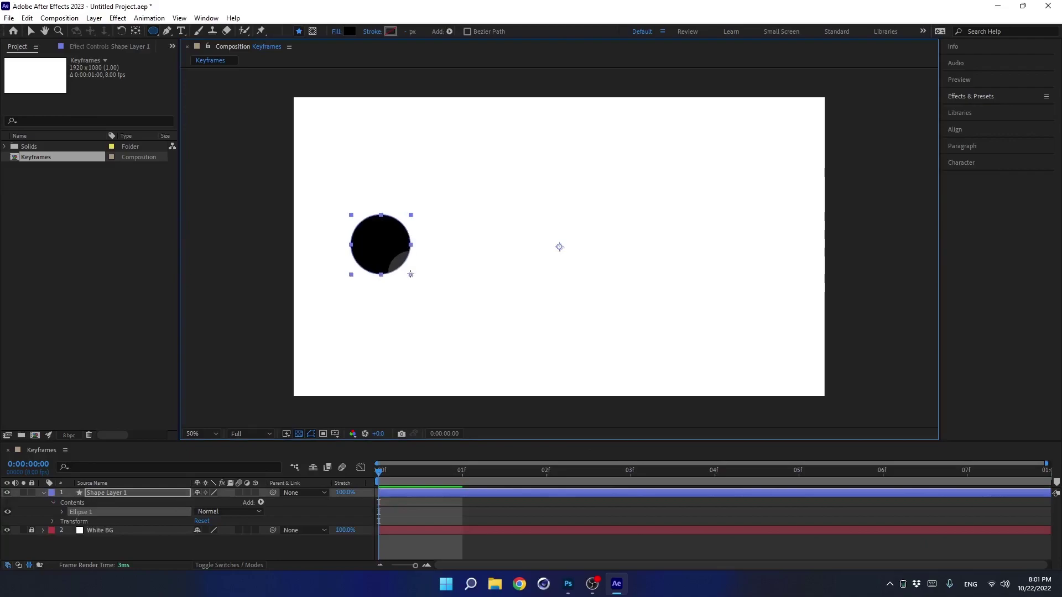
key("ctrl+alt+Home")
left_click(43, 493)
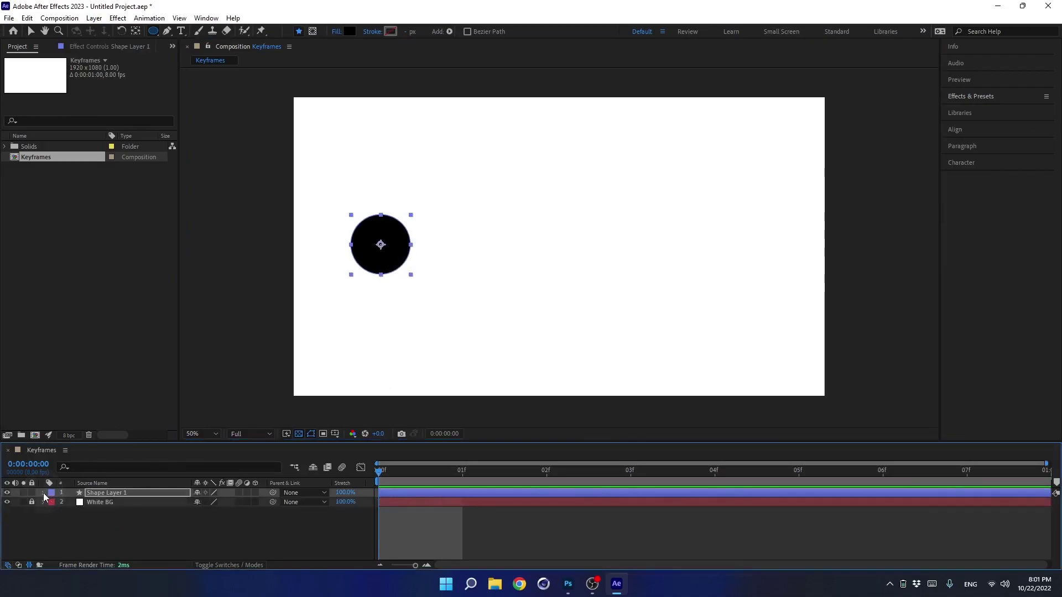
Trim Shape Layer 1 to only the first frame
left_click(99, 492)
left_click(378, 565)
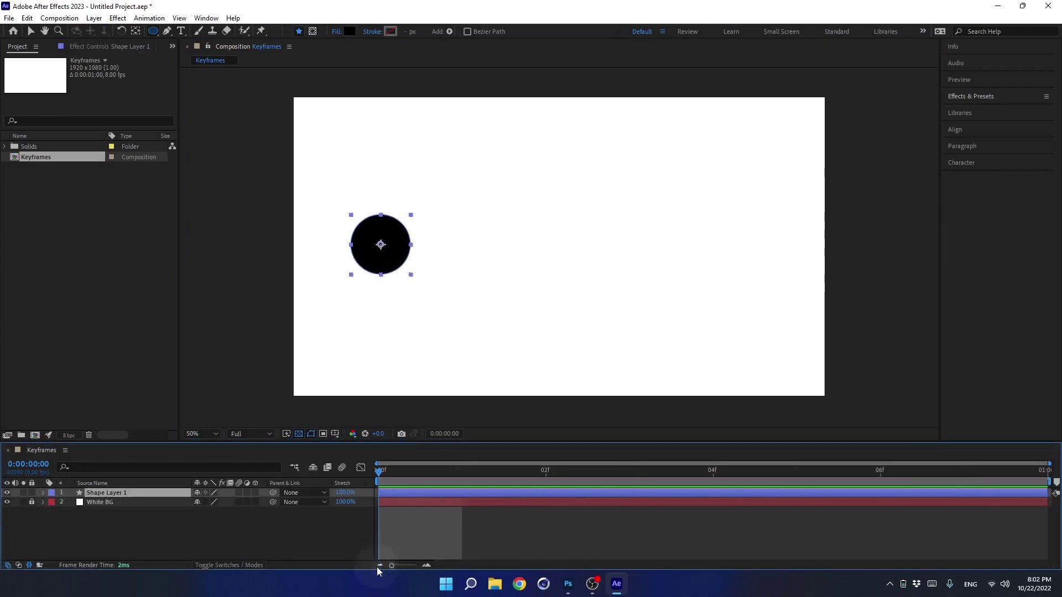
left_click_drag(1045, 492, 461, 492)
At frame 1, draw a second black circle further across the canvas on a new shape layer and trim that layer to one frame
key("Page_Down")
left_click(204, 515)
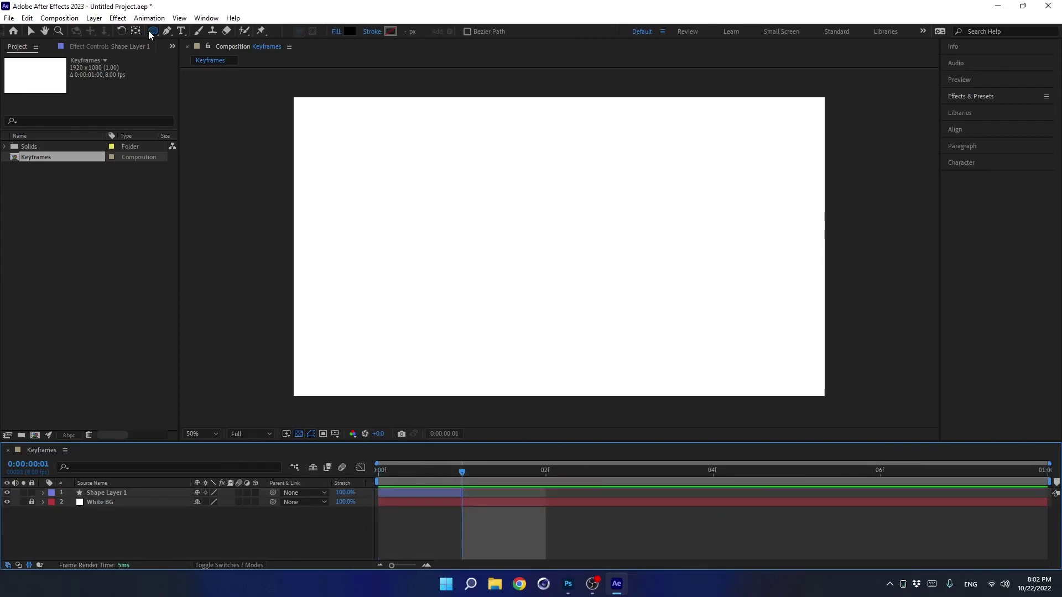
left_click(150, 33)
left_click_drag(392, 207, 473, 288)
key("Page_Down")
left_click_drag(1047, 492, 546, 492)
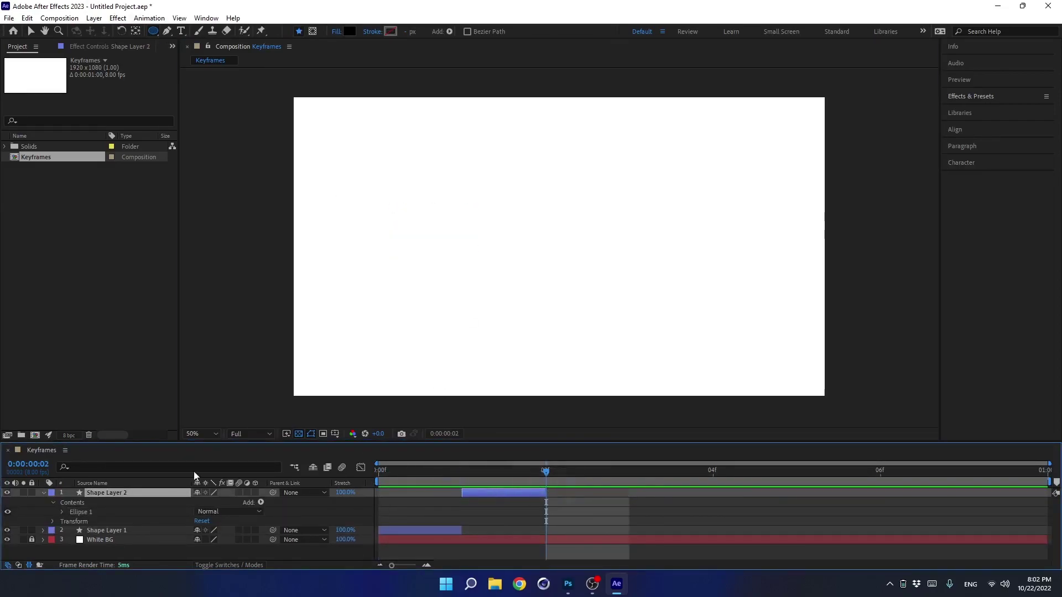
At frame 2, draw a third black circle near the canvas's centre on a new shape layer and trim that layer to one frame
left_click(44, 494)
left_click(175, 537)
left_click(155, 35)
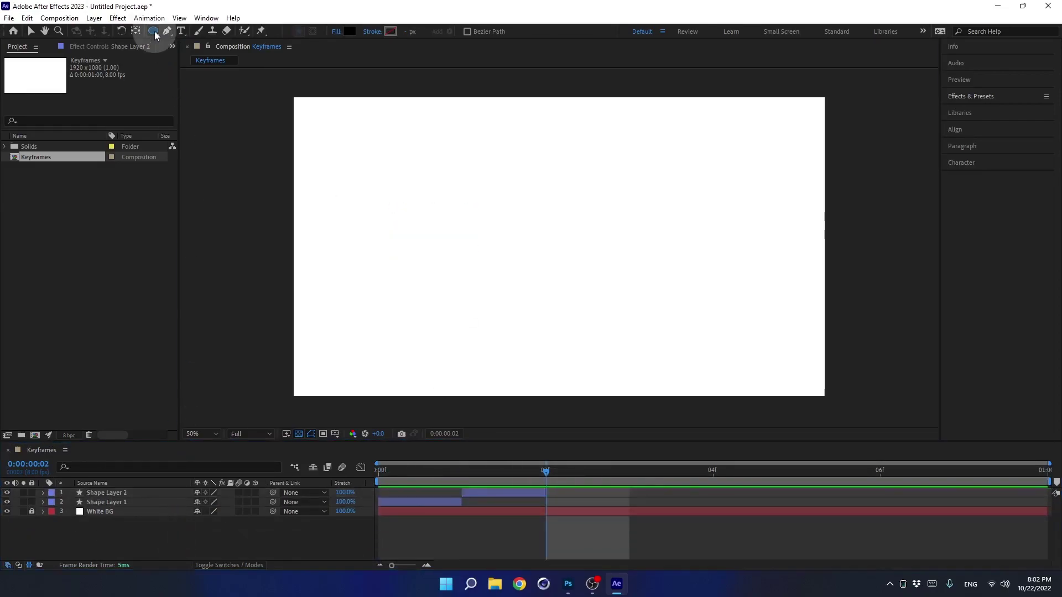
left_click_drag(488, 213, 557, 282)
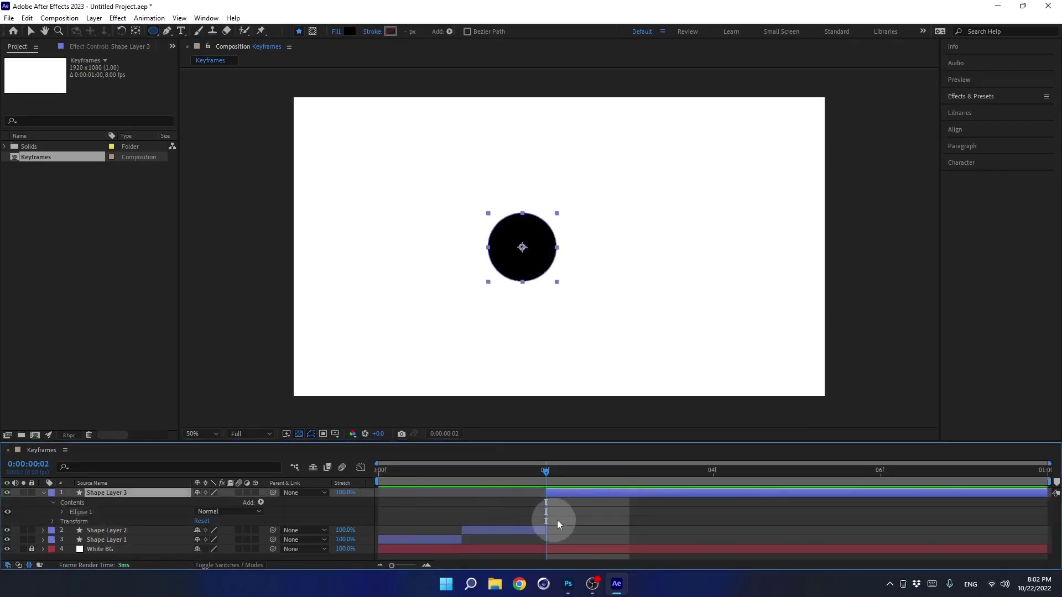
key("alt+bracketright")
Delete Shape Layer 3 and Shape Layer 2, and extend Shape Layer 1 to the full composition length
left_click_drag(700, 471, 427, 501)
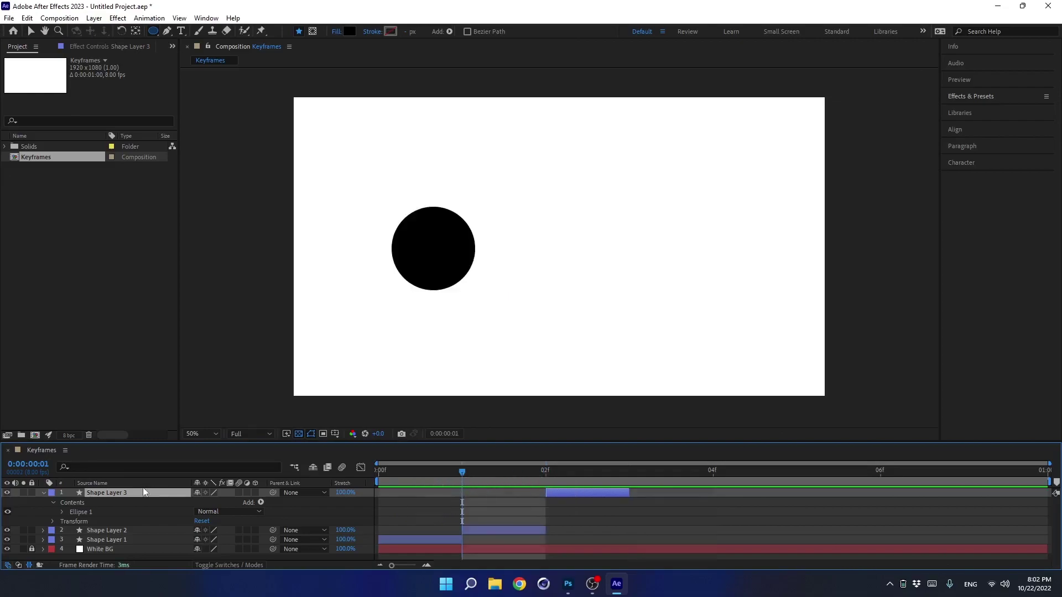
key("Delete")
left_click(141, 491)
key("Delete")
left_click(439, 492)
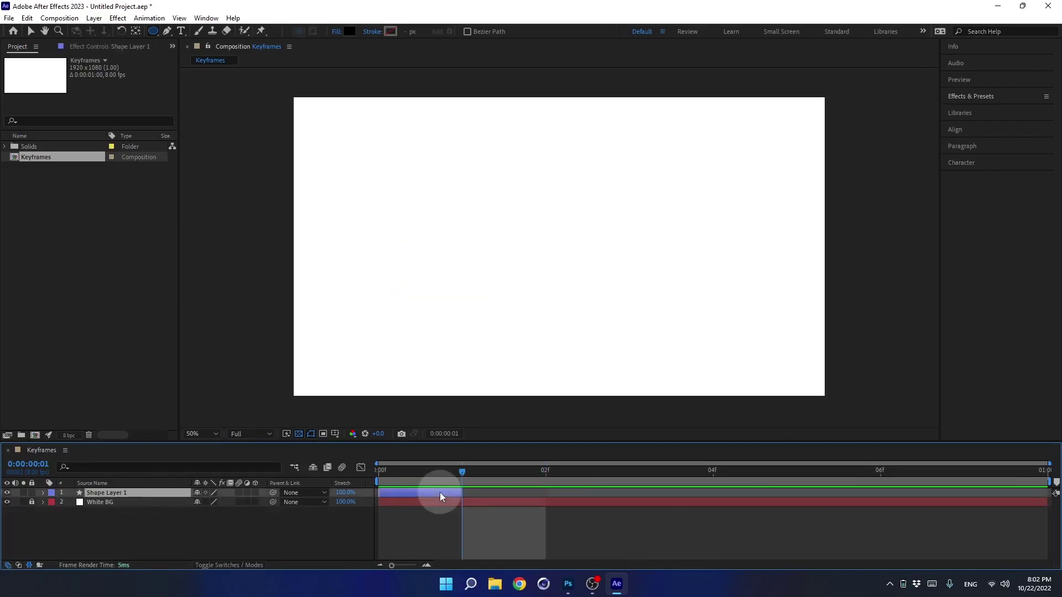
left_click_drag(462, 492, 1049, 492)
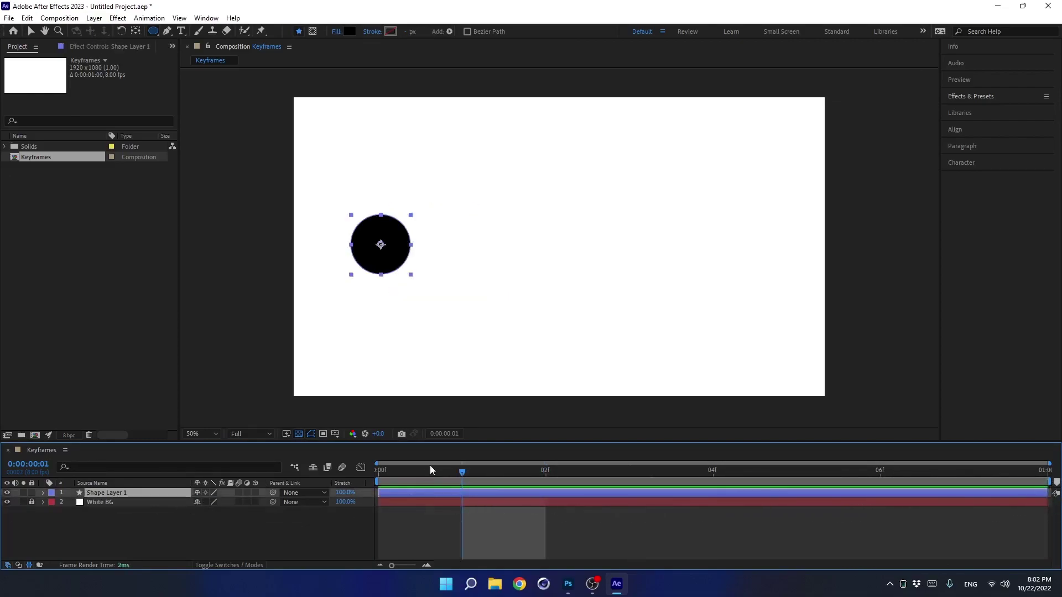
Reveal only the Position property of Shape Layer 1 and set a Position keyframe at 0:00:00:00
key("Home")
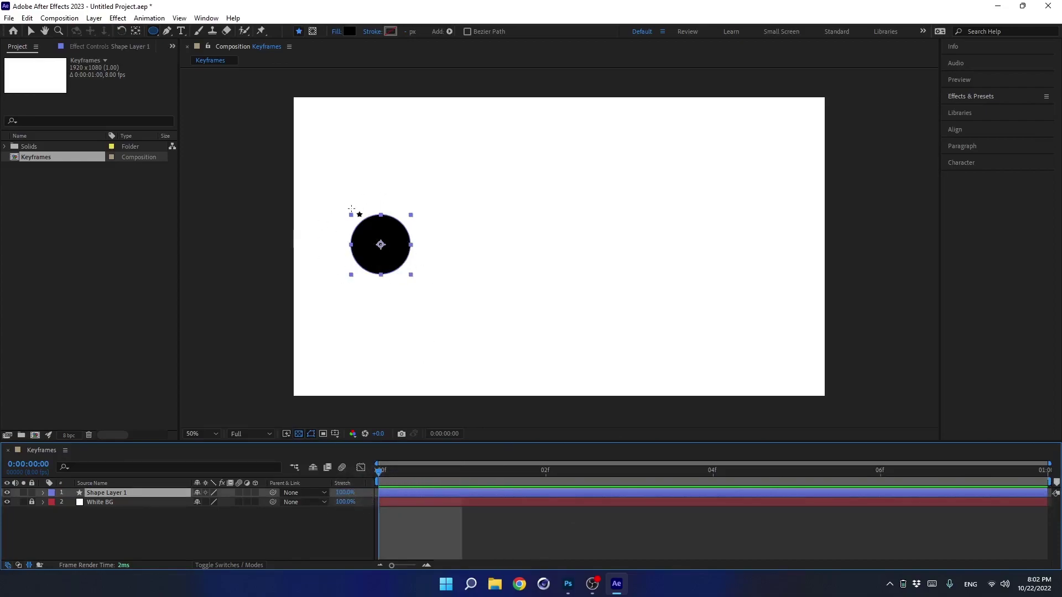
left_click(31, 31)
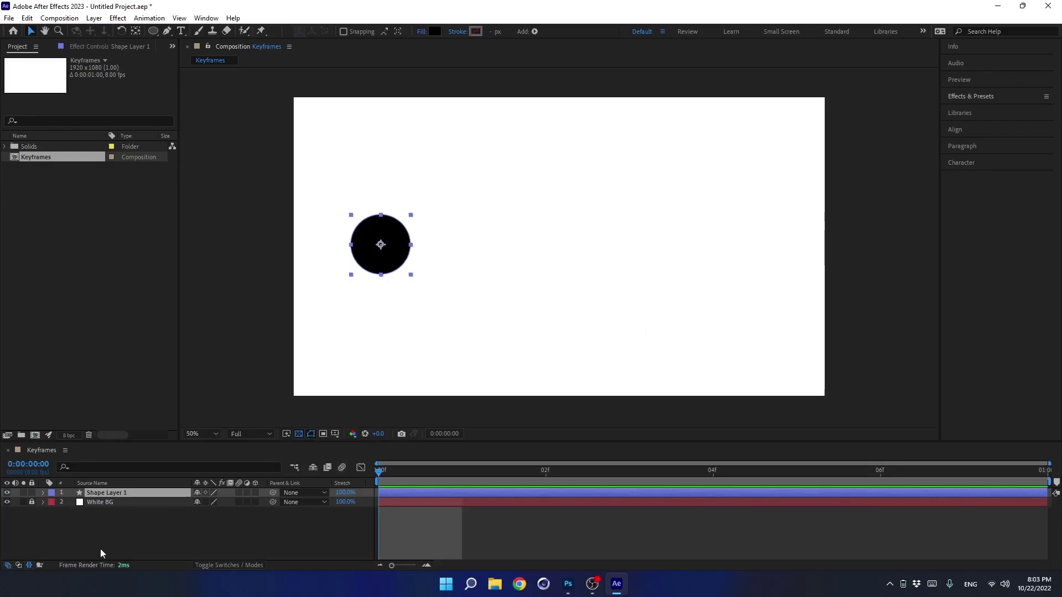
key("p")
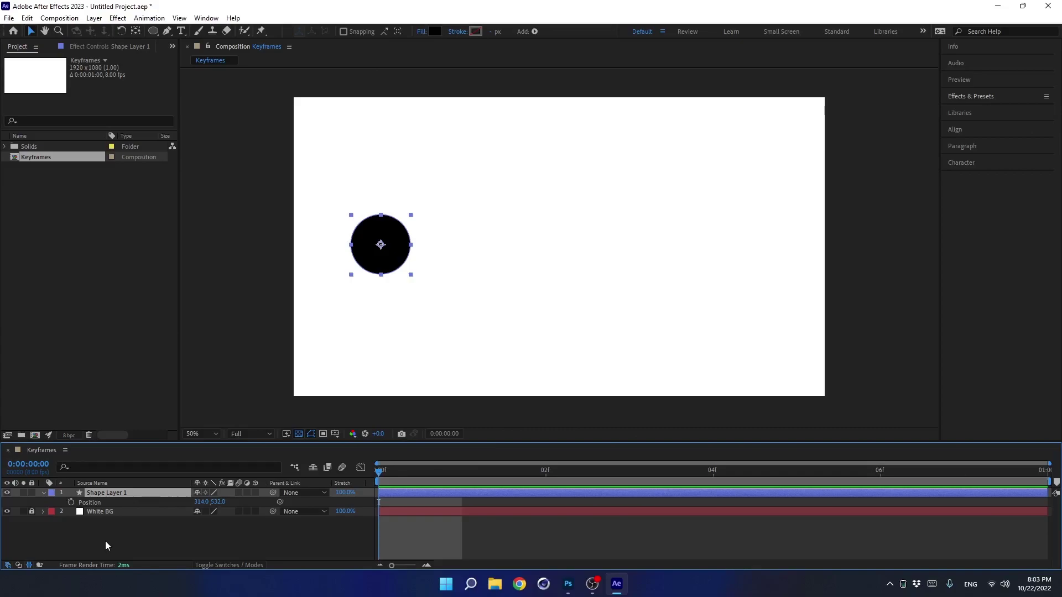
left_click(105, 541)
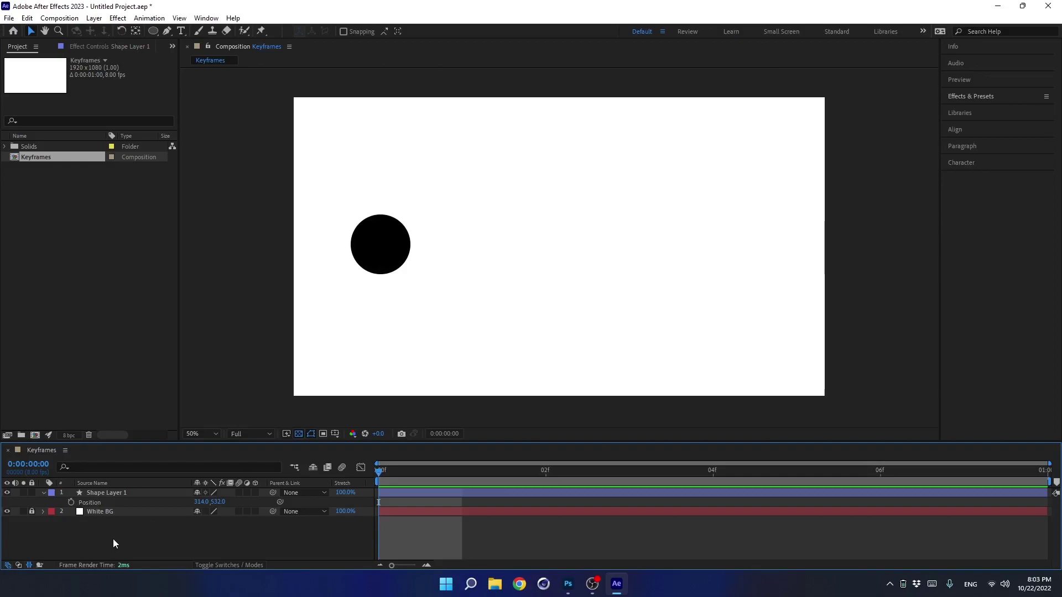
left_click(90, 490)
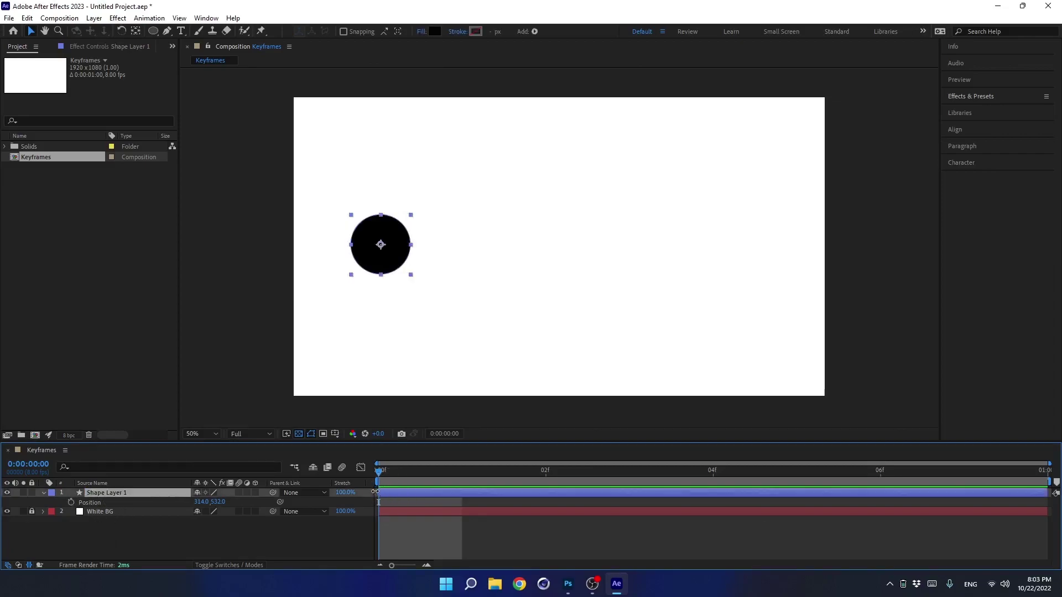
left_click(71, 502)
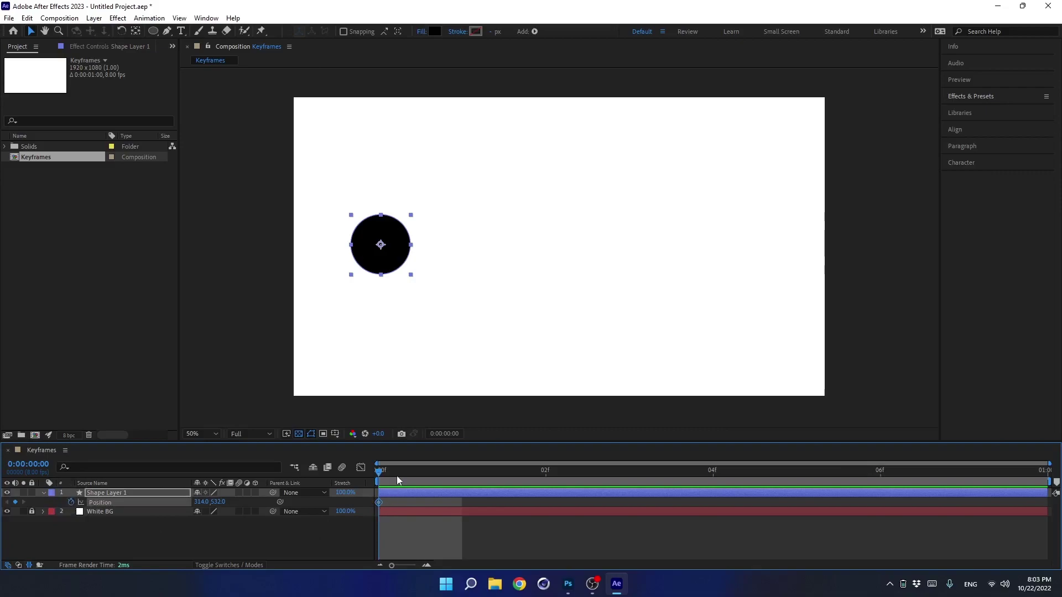
At 0:00:00:07, move the circle horizontally to Position 1632, 532, and shift the resulting keyframe to the end of the timeline
left_click_drag(397, 476, 1051, 473)
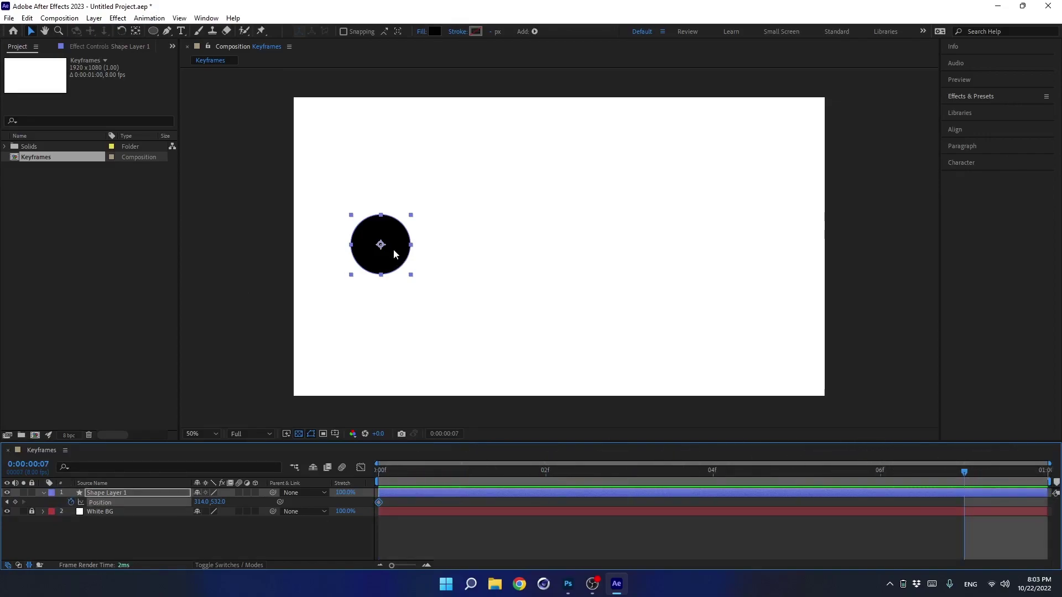
left_click_drag(392, 251, 756, 267)
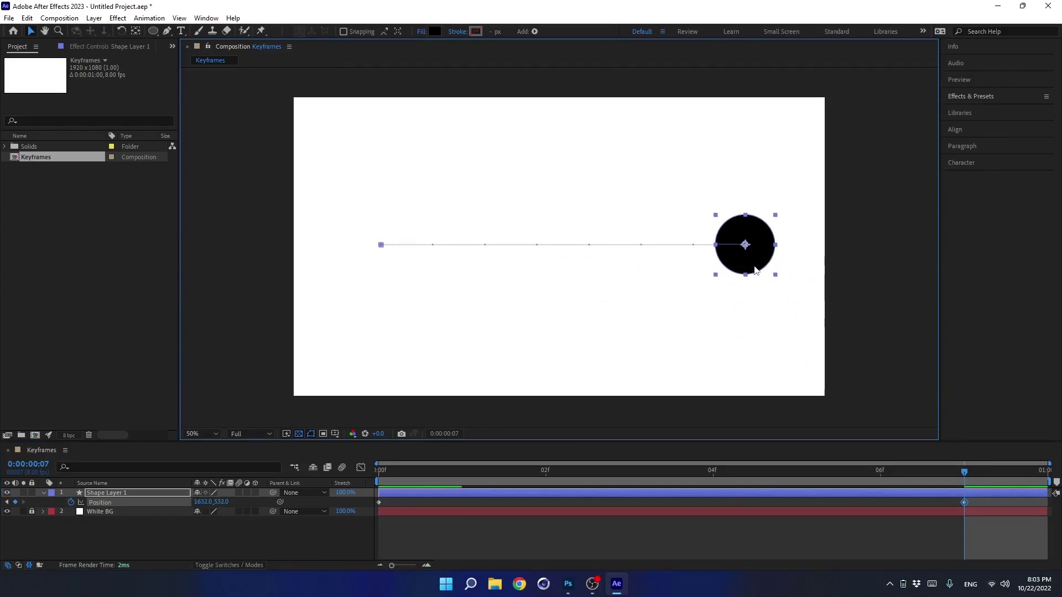
left_click(964, 502)
left_click_drag(964, 502, 1020, 504)
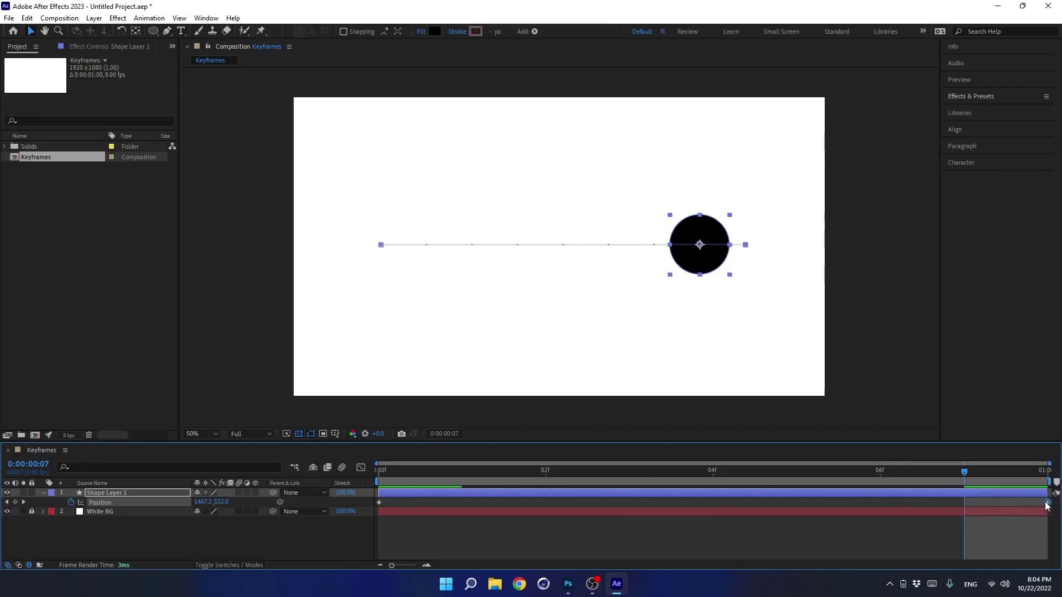
Play back the circle's Position animation from the first frame, and return the playhead to 0:00:00:00
left_click_drag(964, 473, 353, 485)
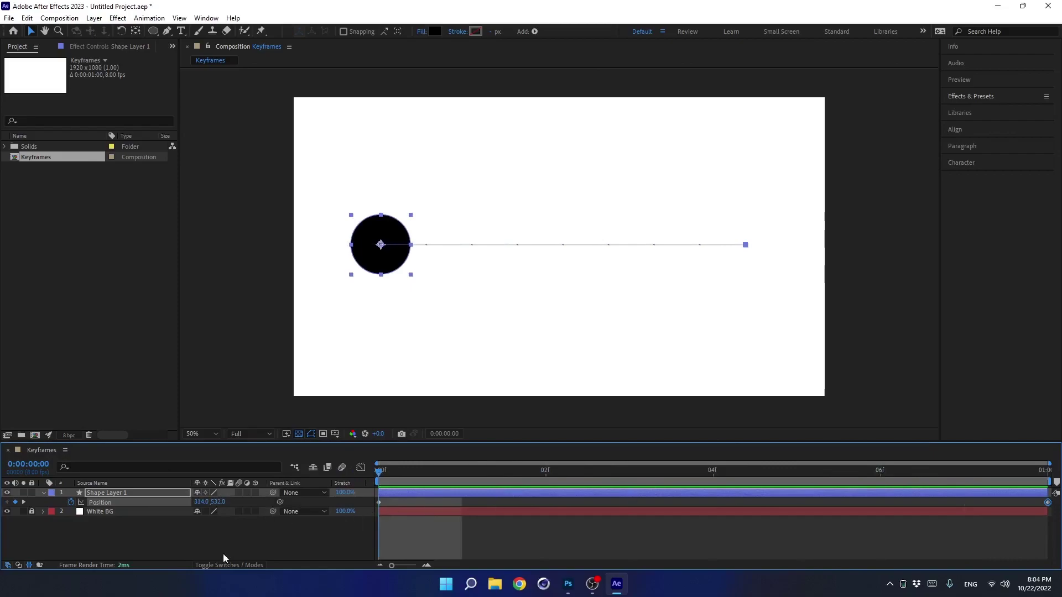
key("space")
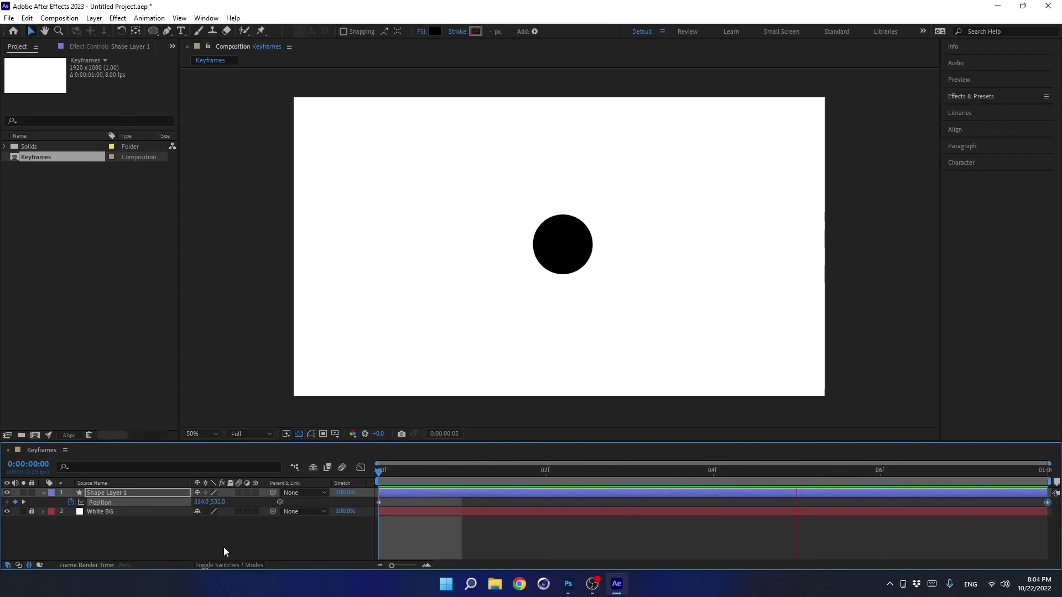
key("space")
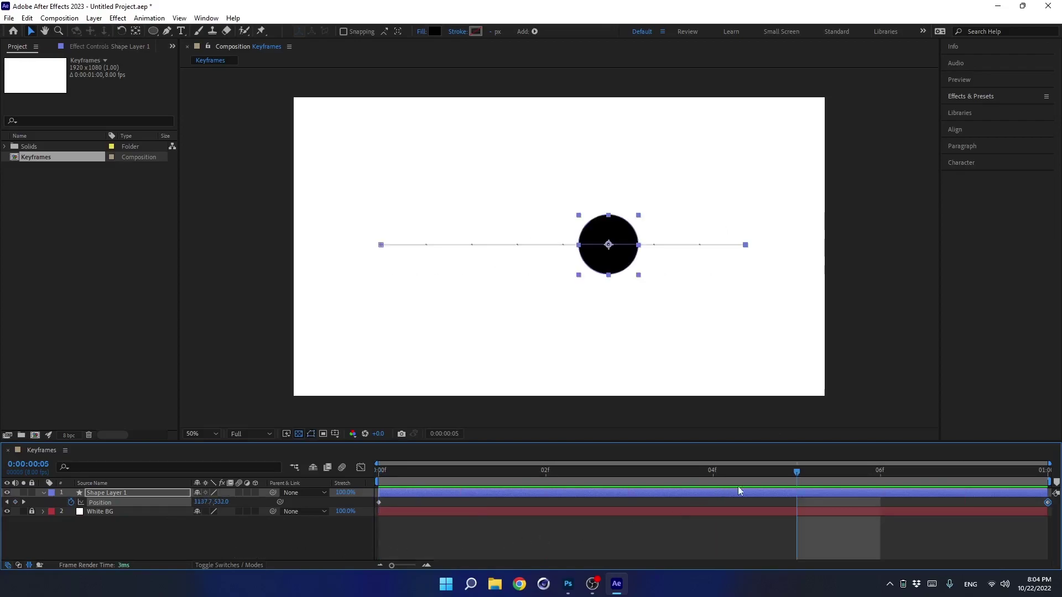
left_click_drag(761, 474, 369, 483)
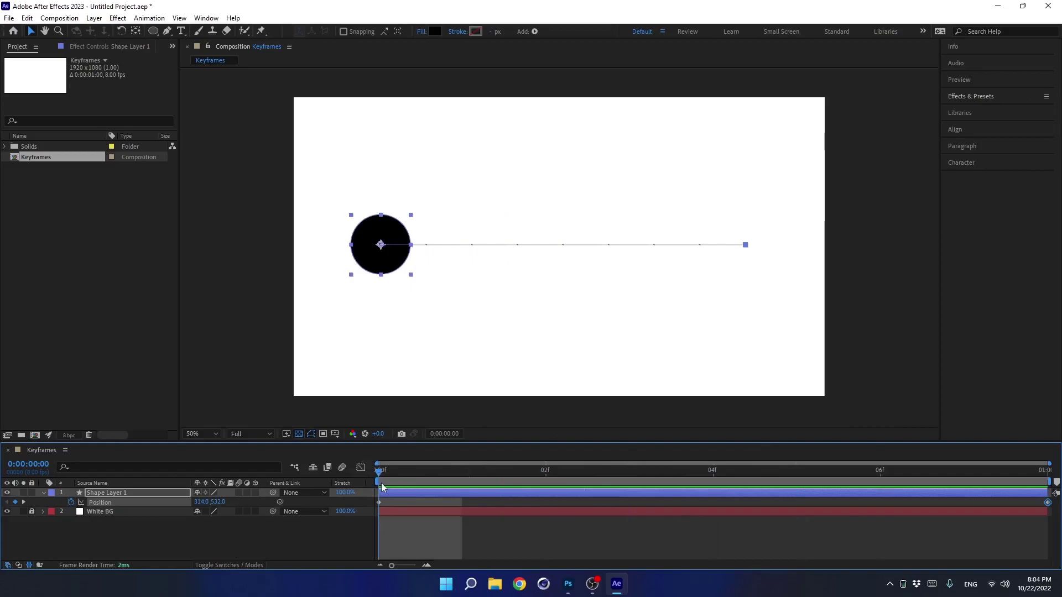
Switch to Photoshop and delete Layer 3 through Layer 8, keeping only the two Keyframe layers and White BG
key("alt+Tab")
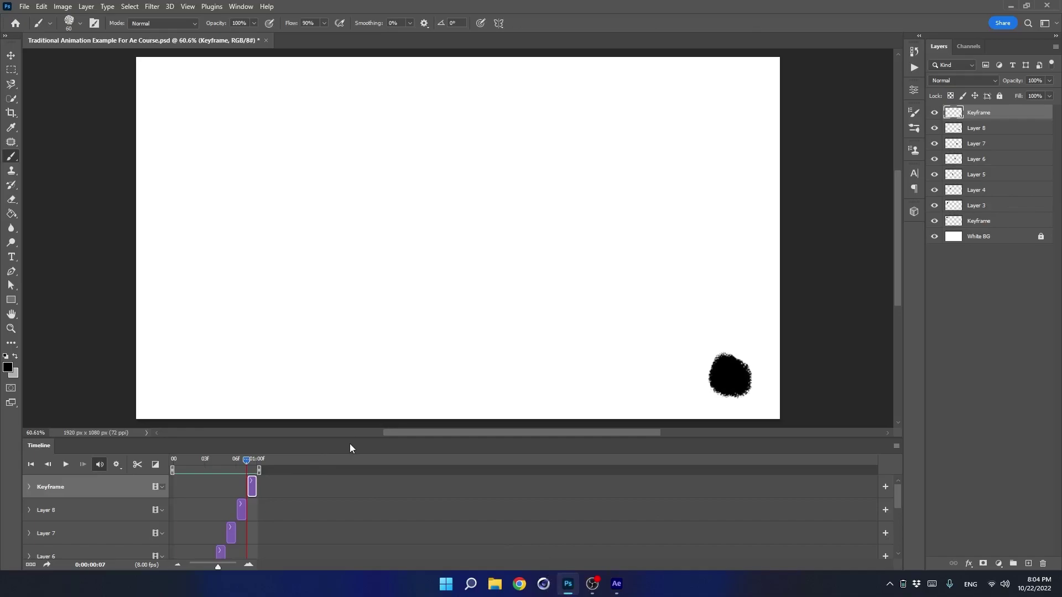
left_click_drag(350, 445, 382, 424)
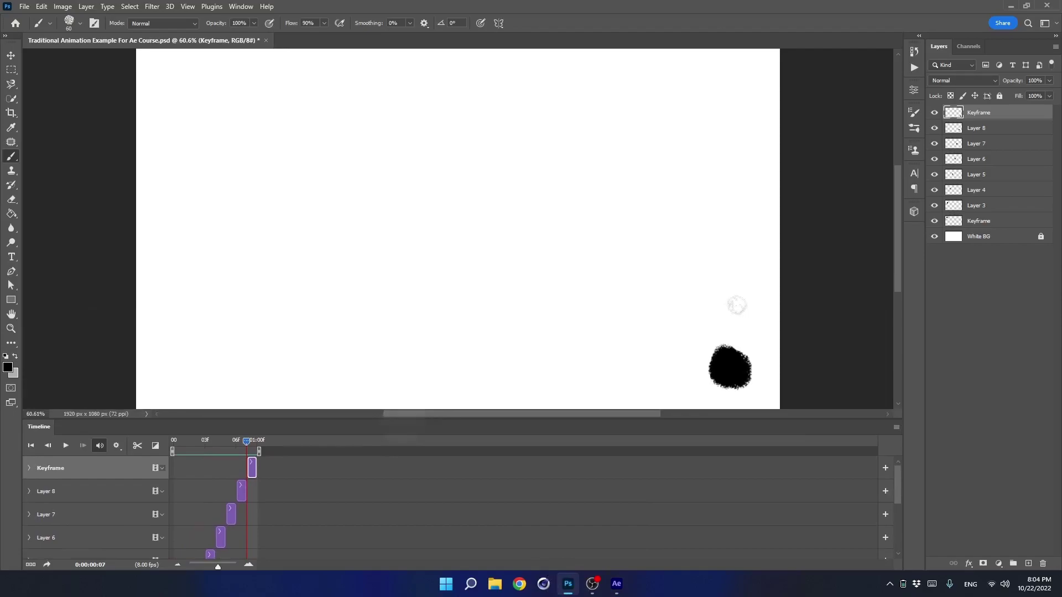
left_click(985, 130)
left_click(983, 207, "shift")
key("Delete")
left_click(204, 446)
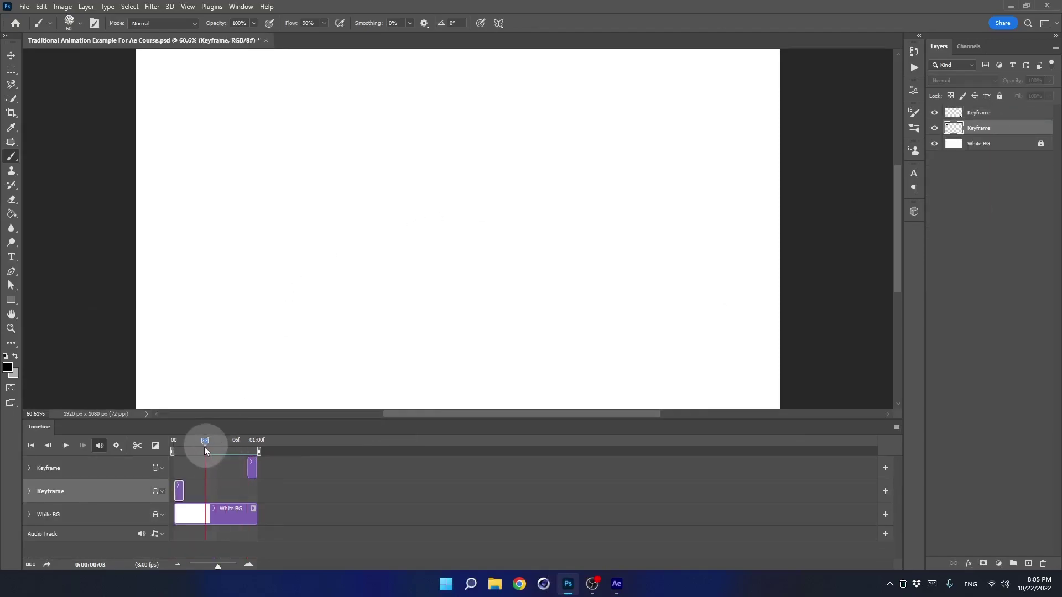
left_click_drag(204, 446, 194, 446)
Set the Photoshop timeline frame rate to 24 fps
left_click(896, 427)
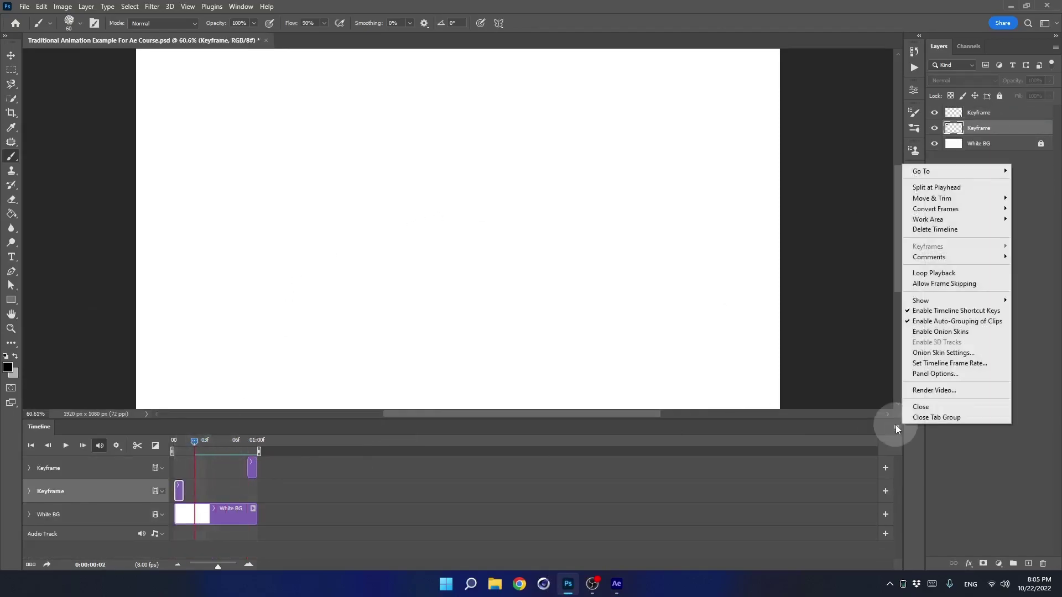
left_click(909, 363)
double_click(526, 177)
type("24")
left_click(606, 181)
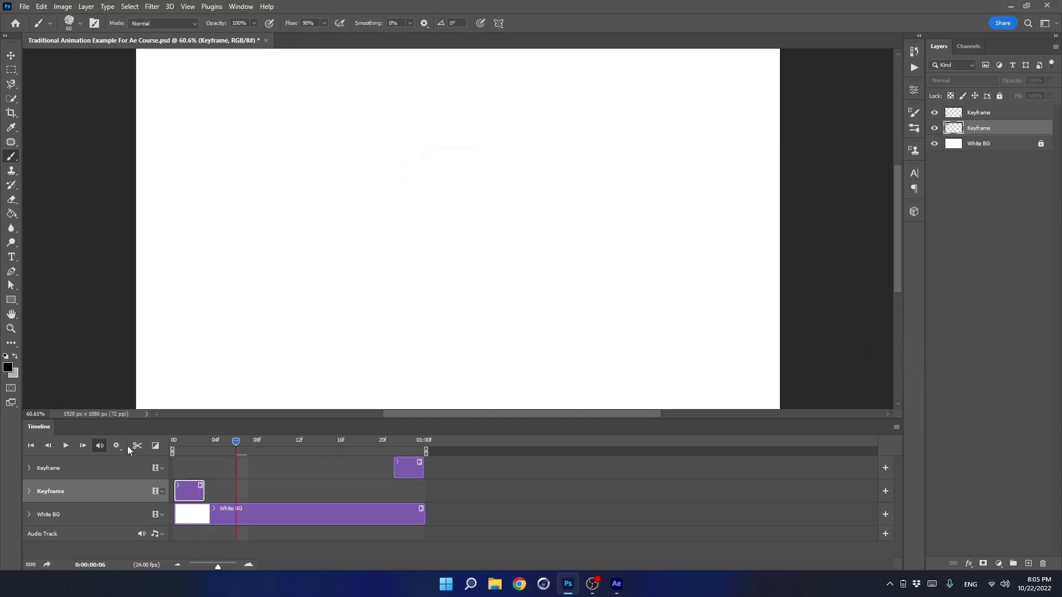
Trim both Keyframe clips to one frame each, at the start and end of the timeline, and return to the first frame
left_click_drag(203, 492, 182, 491)
left_click(394, 473)
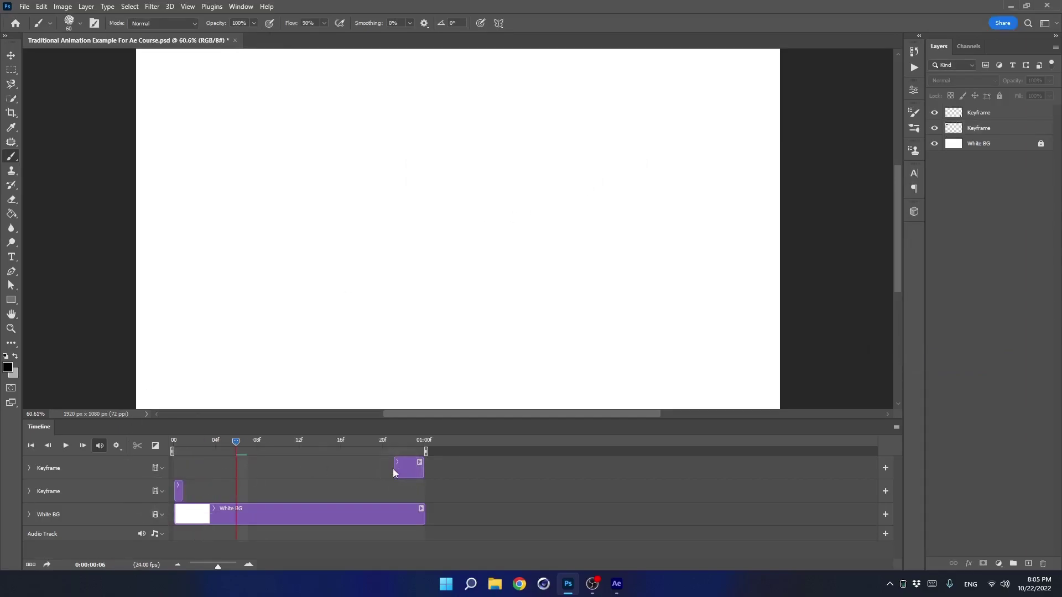
left_click_drag(395, 473, 416, 468)
left_click_drag(221, 447, 167, 450)
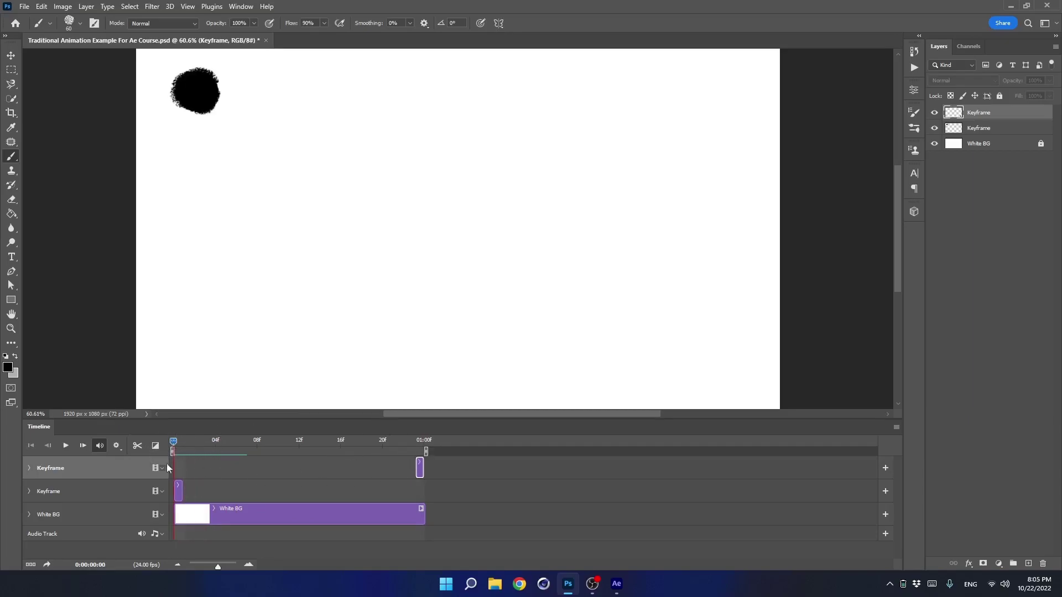
mouse_move(175, 444)
left_mouse_down()
mouse_move(412, 445)
mouse_move(177, 441)
left_mouse_up()
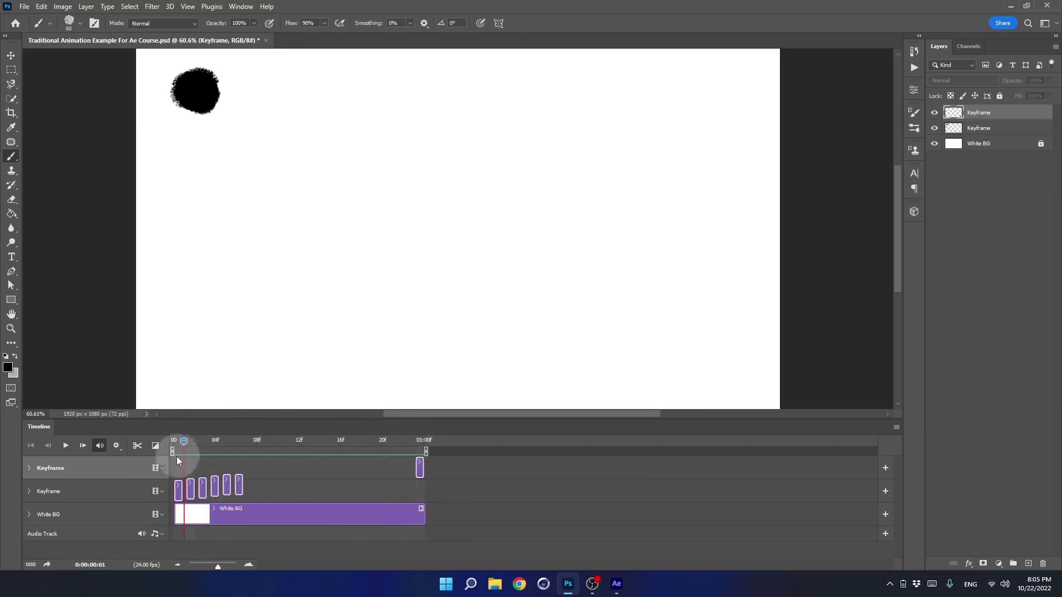
left_click(179, 491)
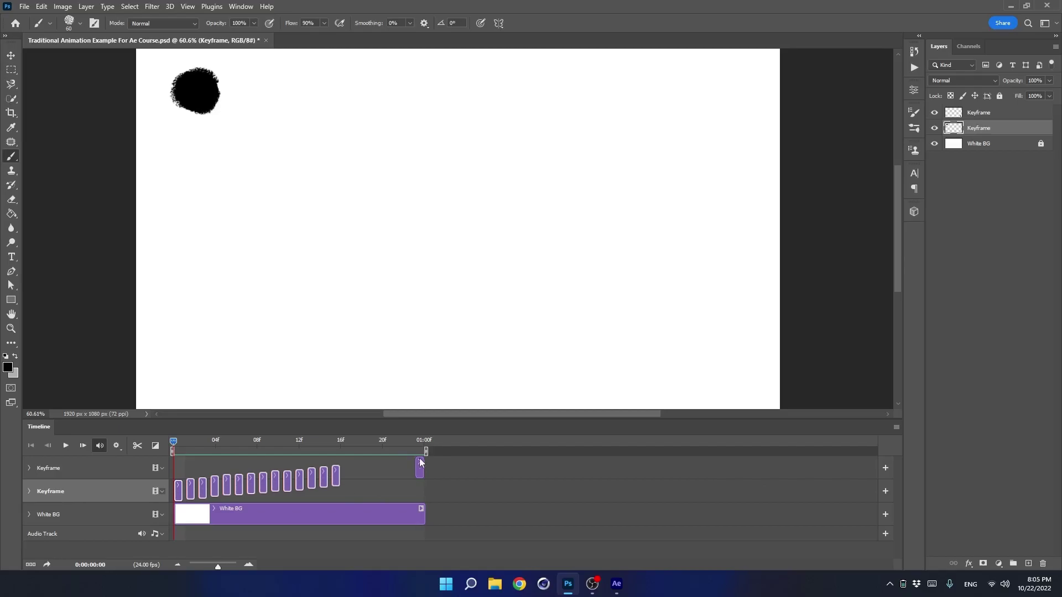
Switch to After Effects and set the Keyframes composition's frame rate to 24 frames per second
left_click(616, 584)
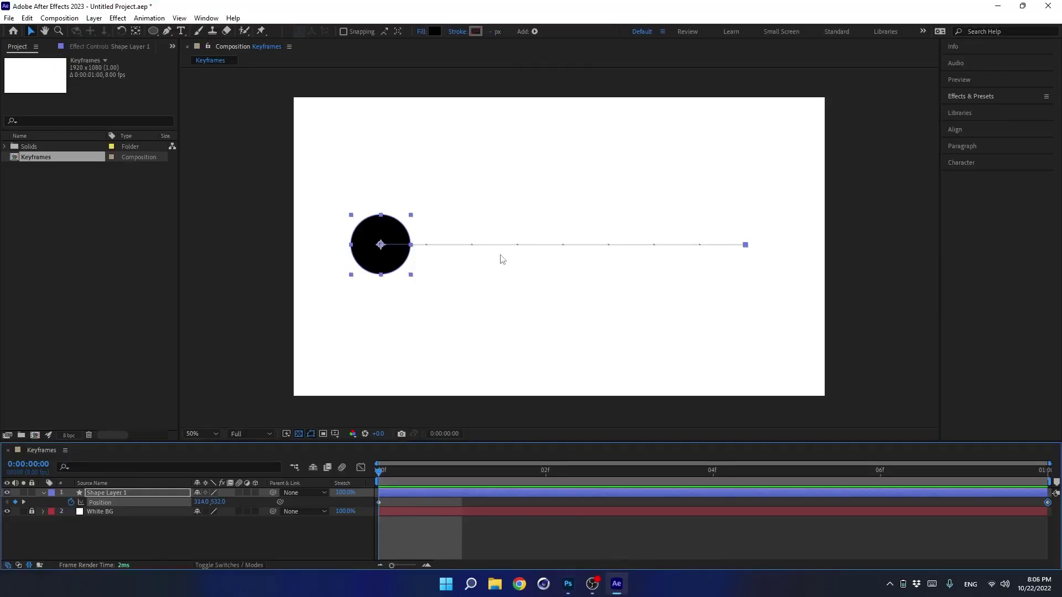
left_click(271, 293)
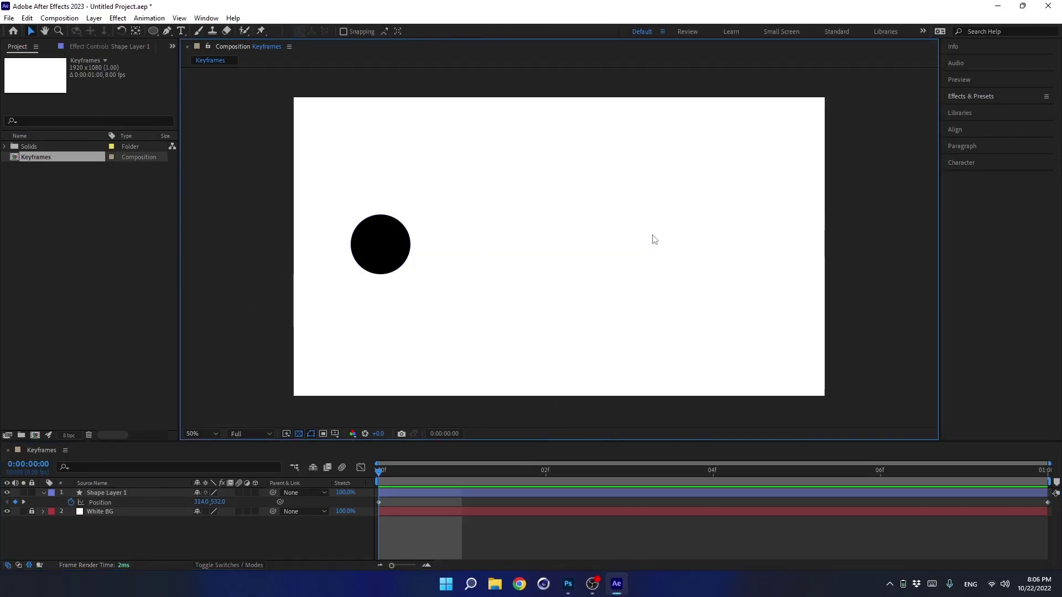
key("ctrl+k")
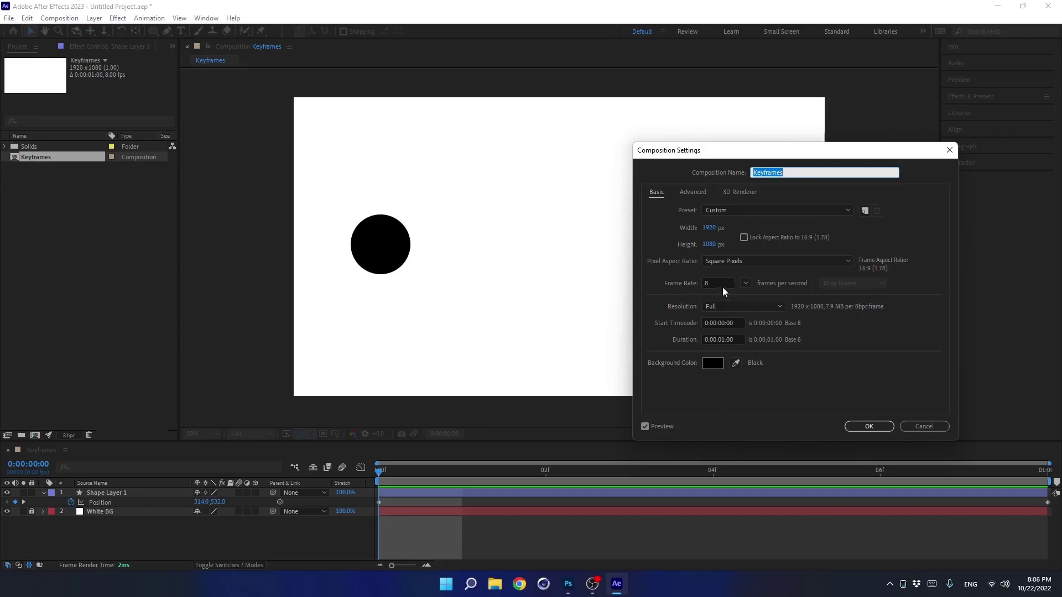
left_click_drag(721, 286, 671, 286)
type("24")
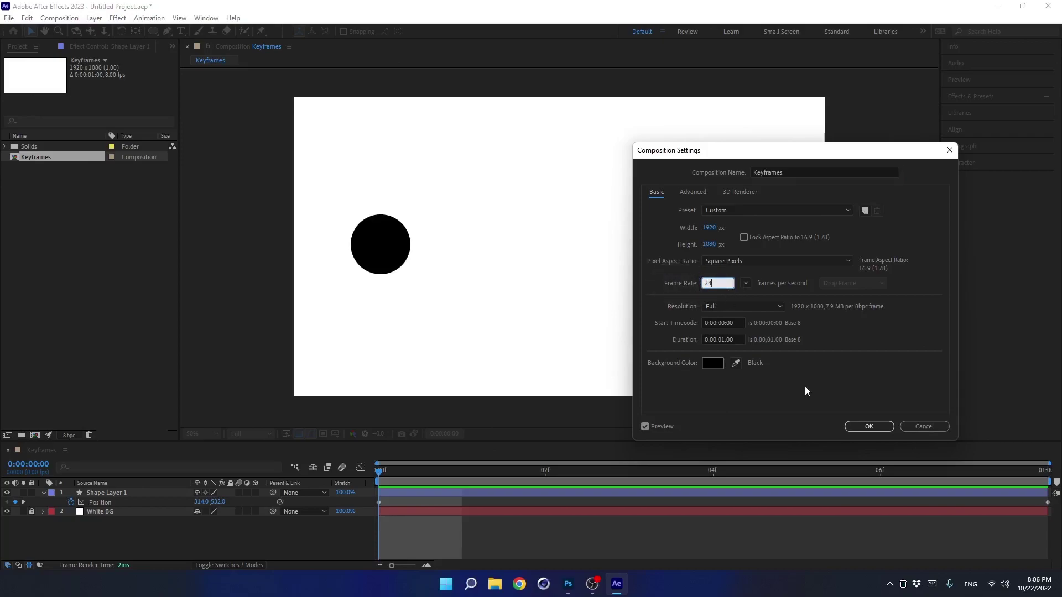
key("Tab")
left_click(858, 431)
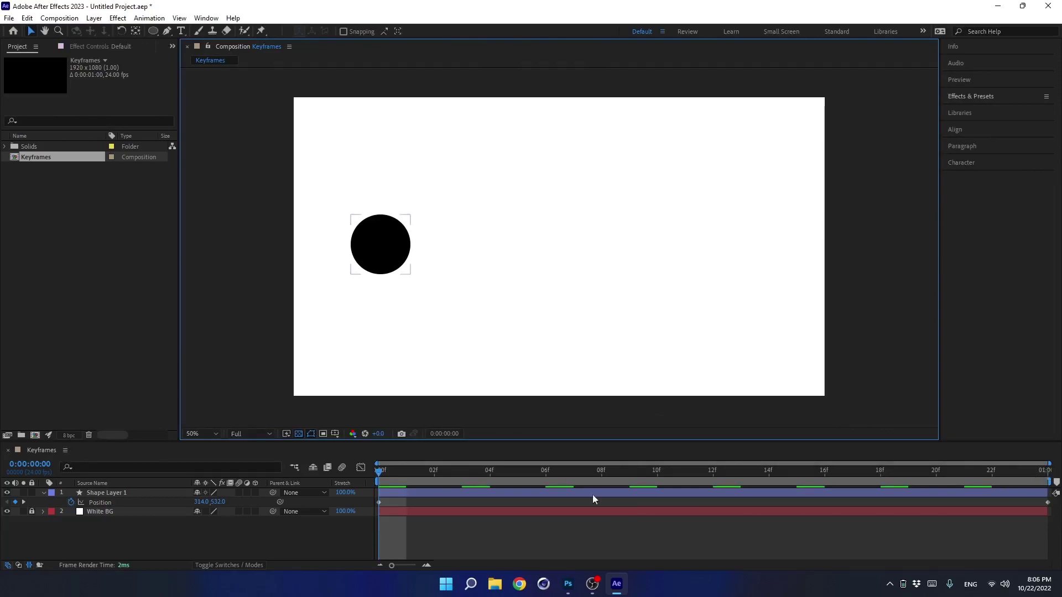
Examine the individual frames of the circle's motion along the 24 fps timeline
left_click(426, 566)
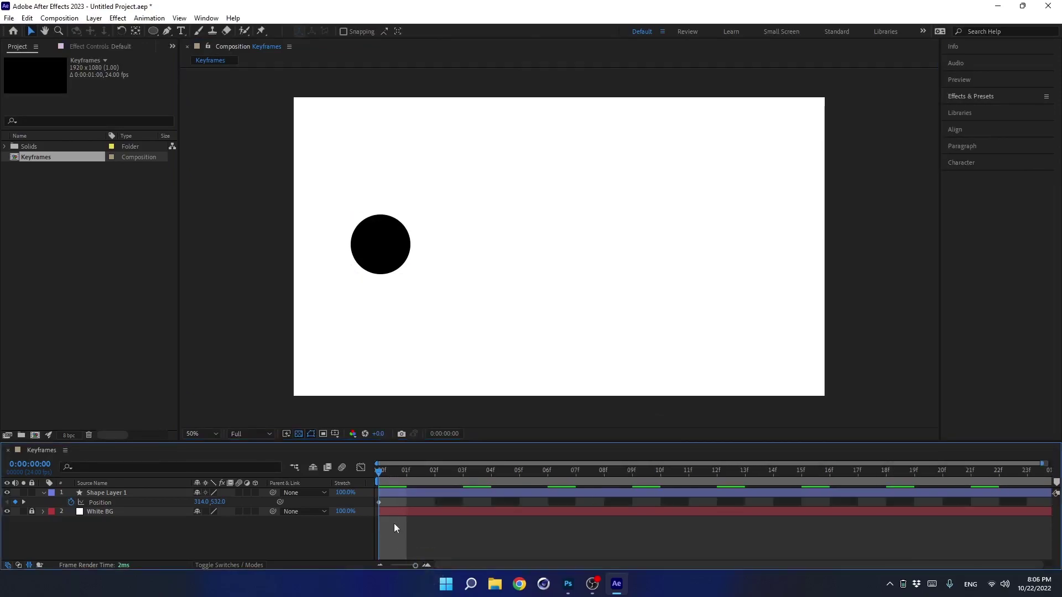
left_click_drag(393, 472, 365, 474)
left_click(381, 565)
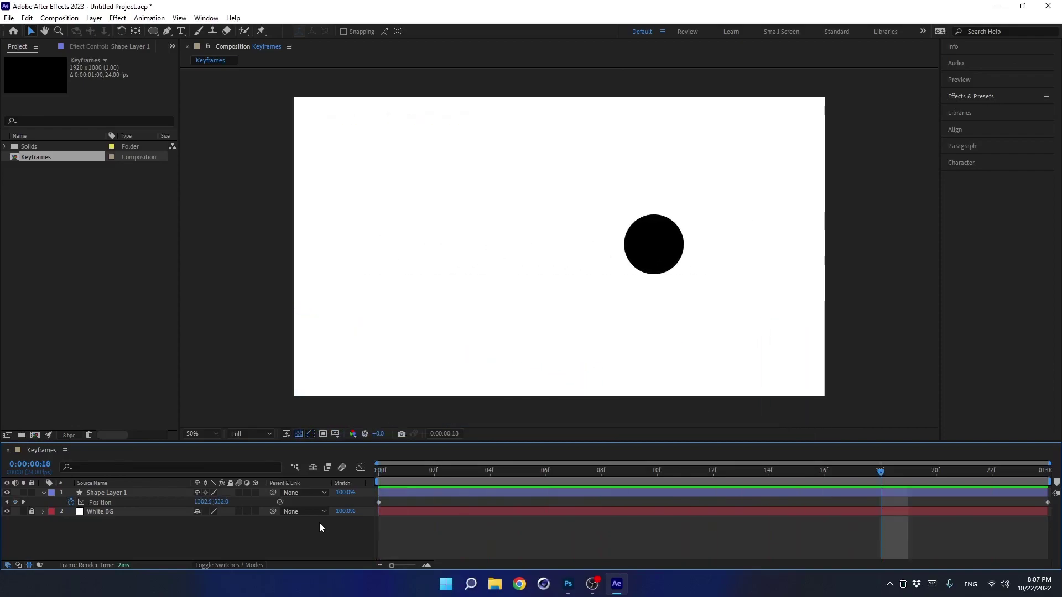
Set the Keyframes composition's frame rate to 60 frames per second
key("ctrl+k")
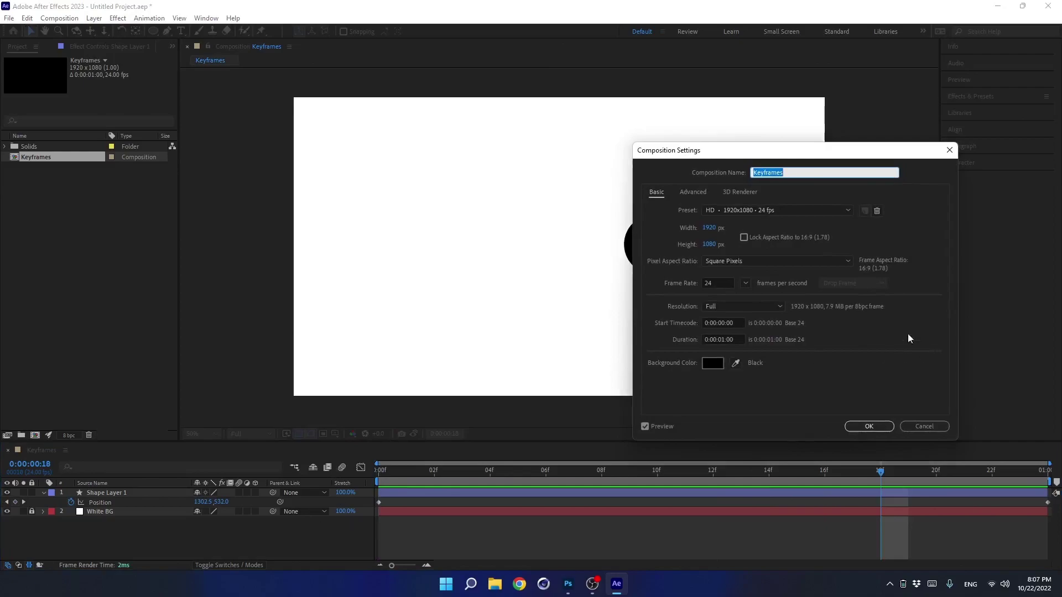
left_click(719, 283)
type("60")
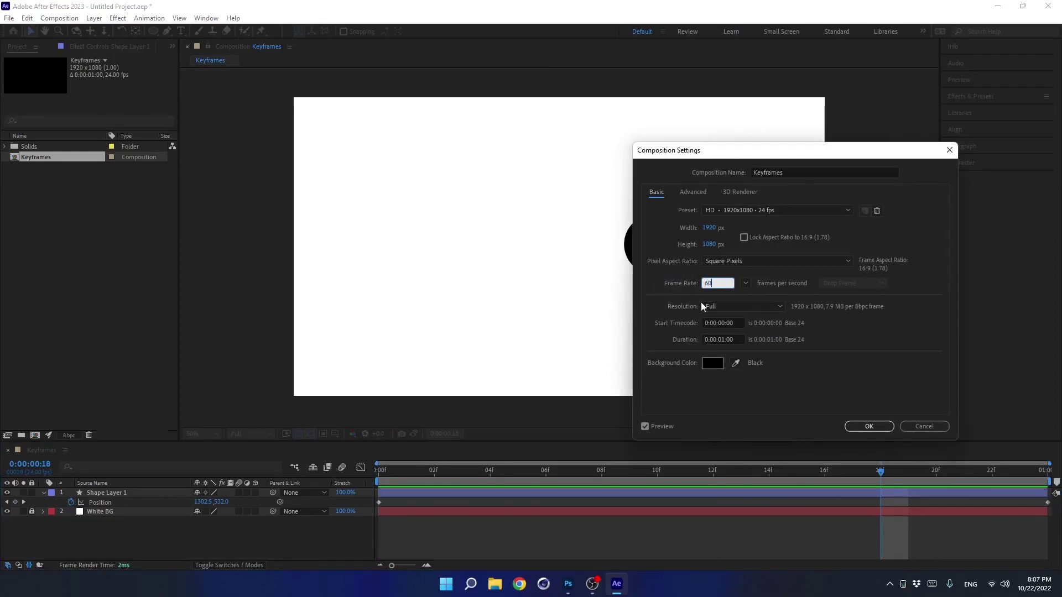
left_click(673, 289)
left_click(868, 427)
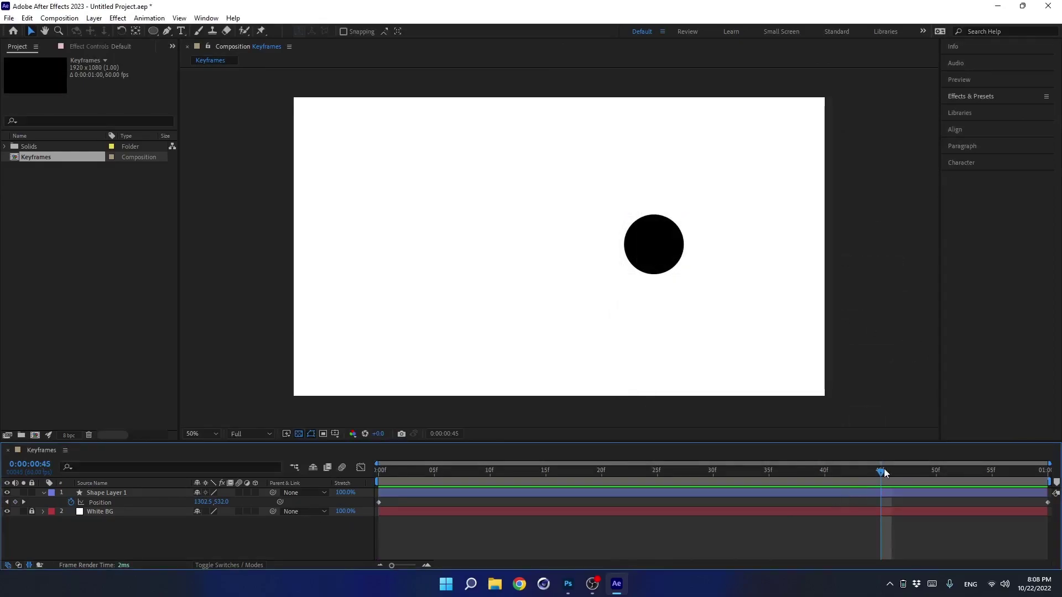
Preview the 60 fps animation from the start, and examine the frame dots on Shape Layer 1's motion path up close
left_click_drag(862, 470, 350, 492)
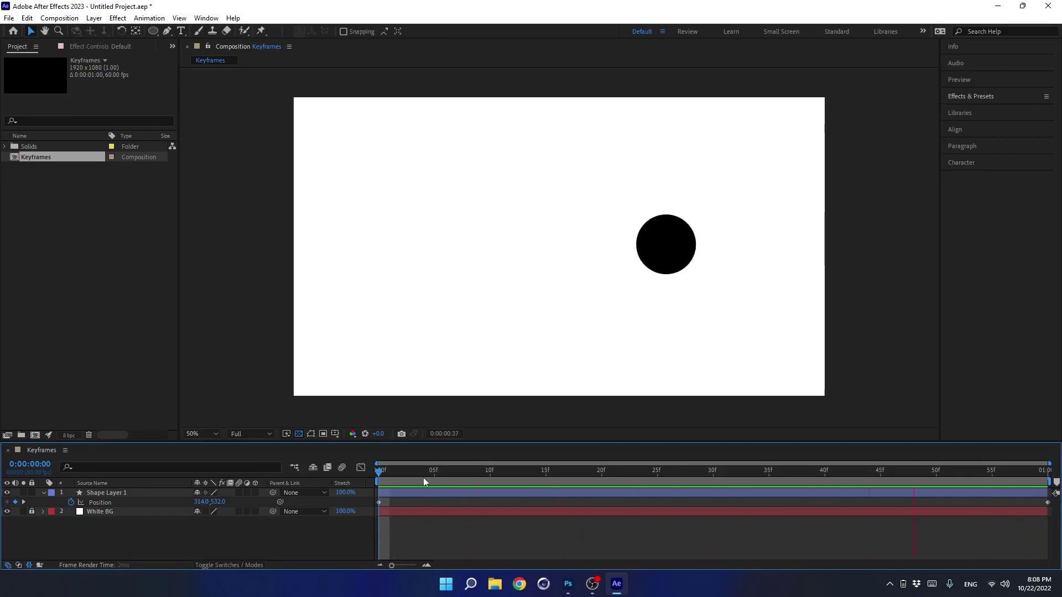
left_click_drag(423, 469, 378, 474)
left_click(426, 564)
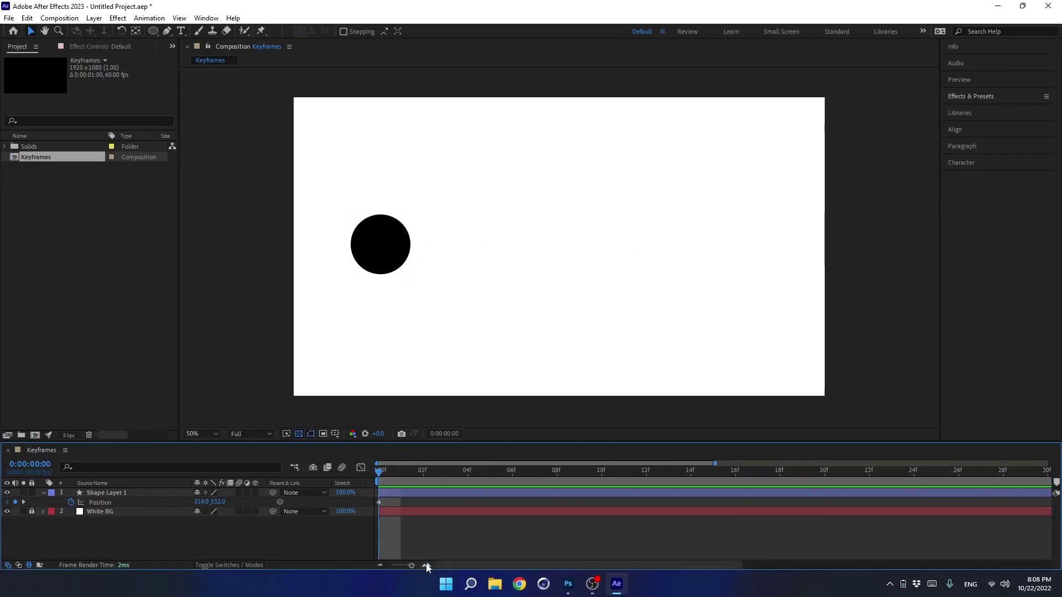
left_click(385, 503)
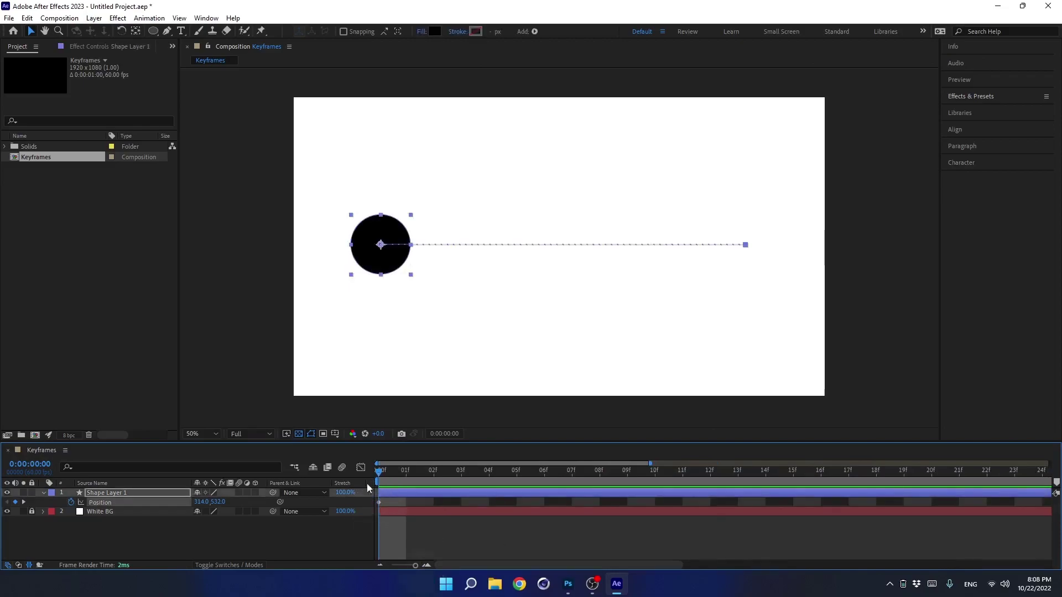
left_click(433, 472)
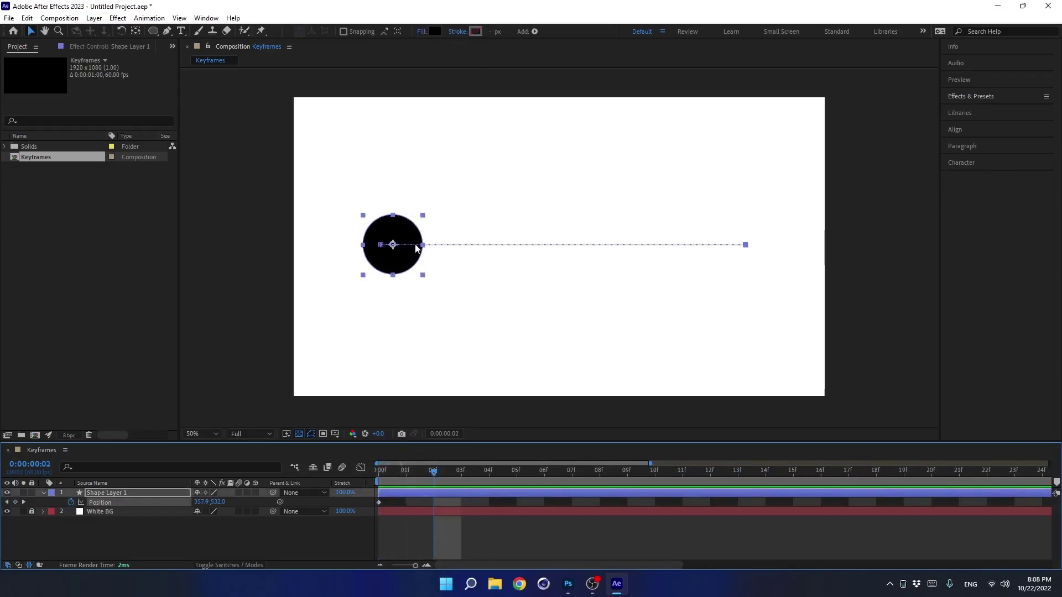
scroll(416, 248, "up", 4)
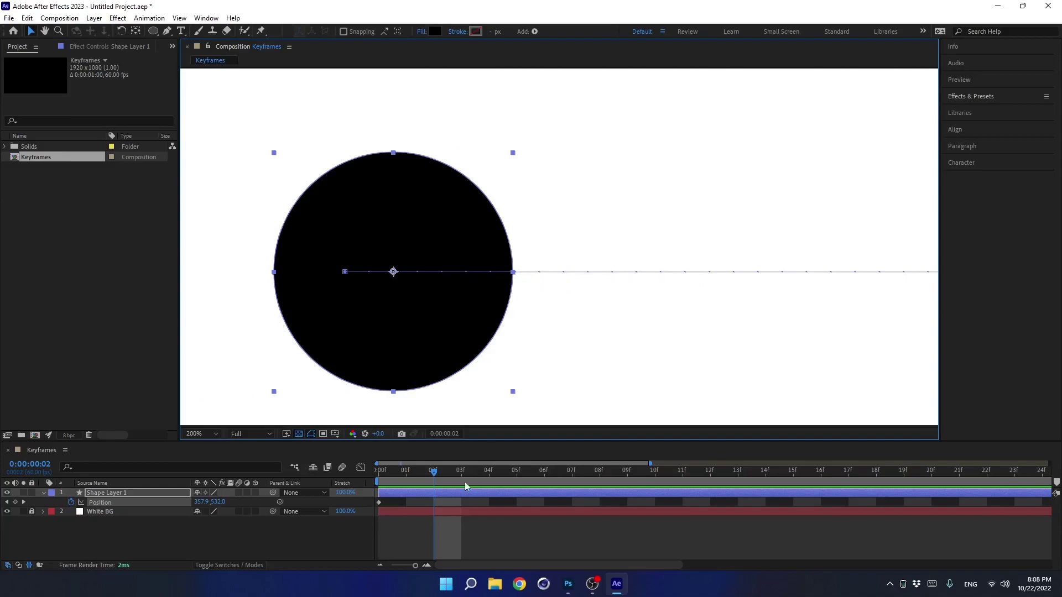
left_click_drag(454, 471, 621, 471)
key("space")
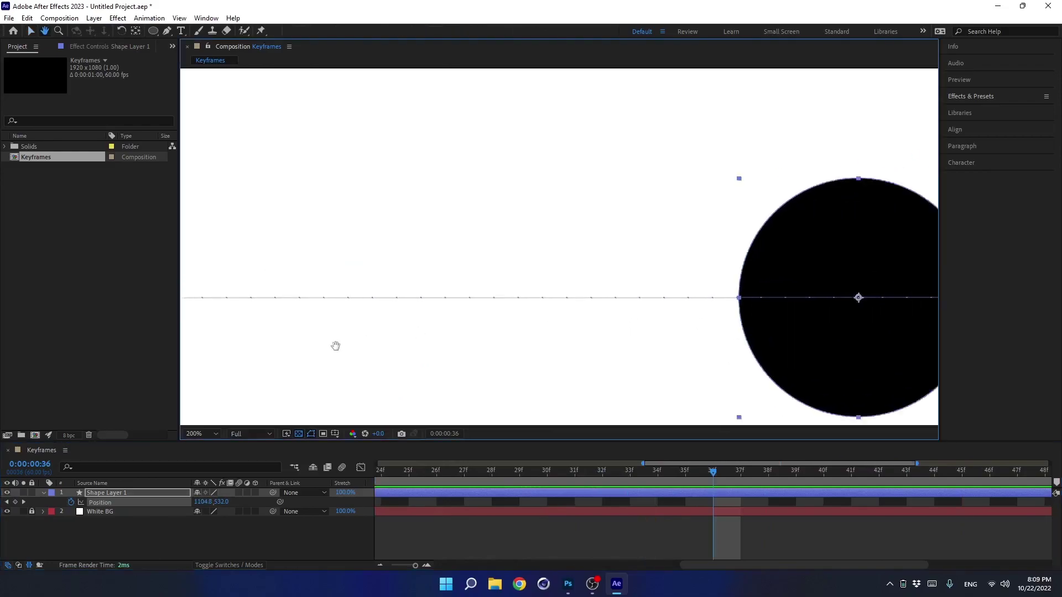
Scrub through the full timeline, return to 0:00:00:00, and fit the whole composition in the viewer
left_click(379, 565)
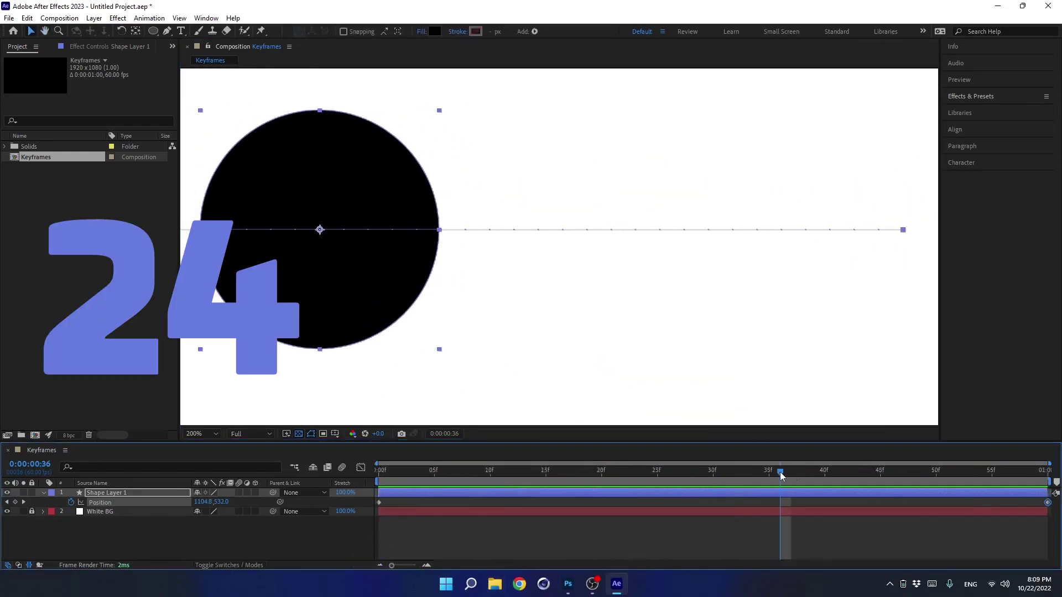
left_click_drag(782, 477, 869, 479)
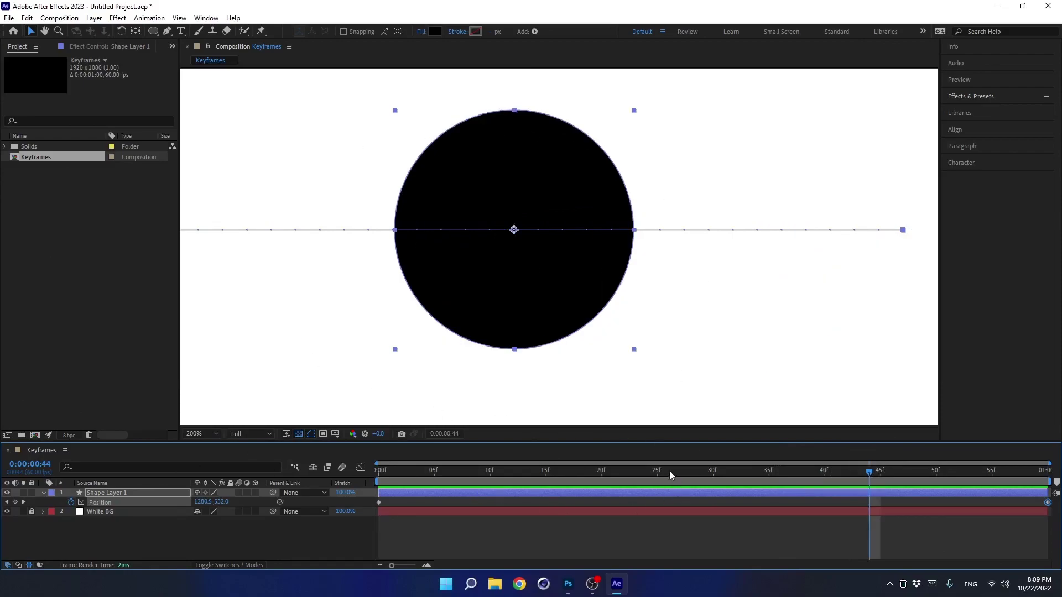
key("Home")
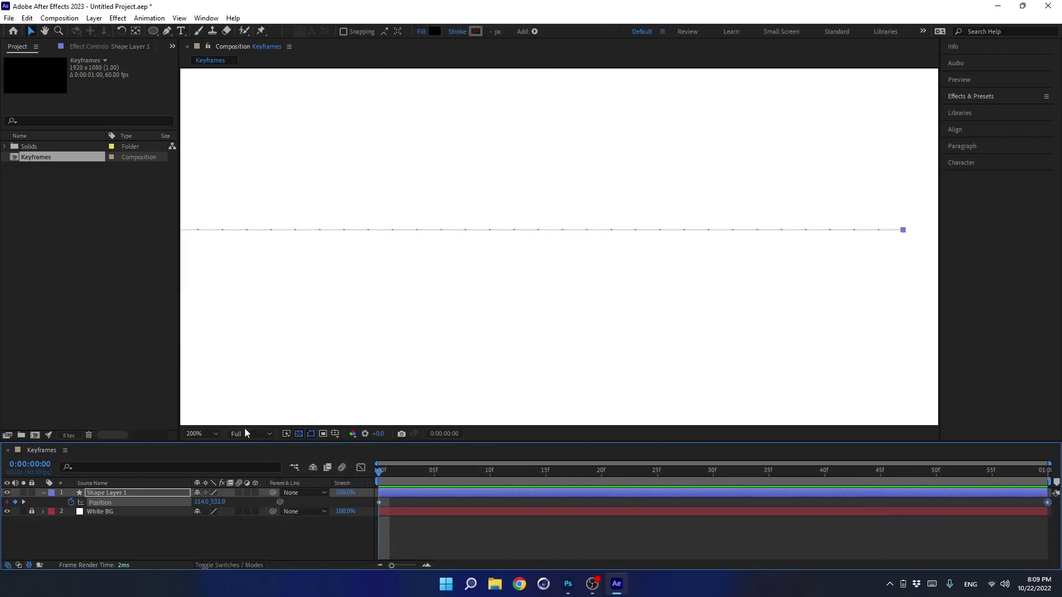
left_click(213, 434)
left_click(197, 242)
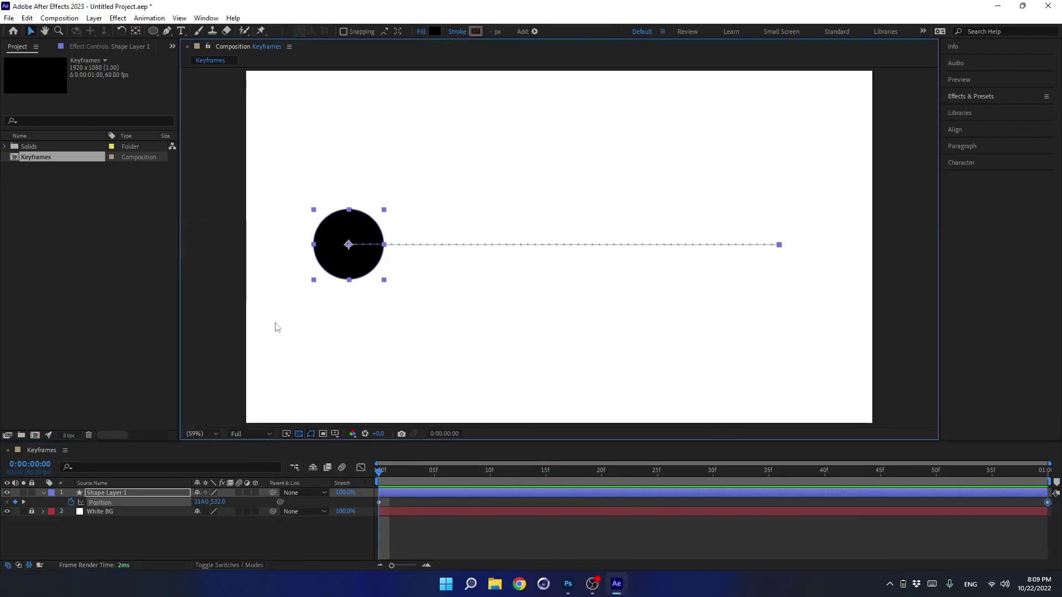
left_click(385, 481)
Collapse Shape Layer 1's properties and set the Keyframes composition's frame rate to 24 frames per second
left_click(43, 493)
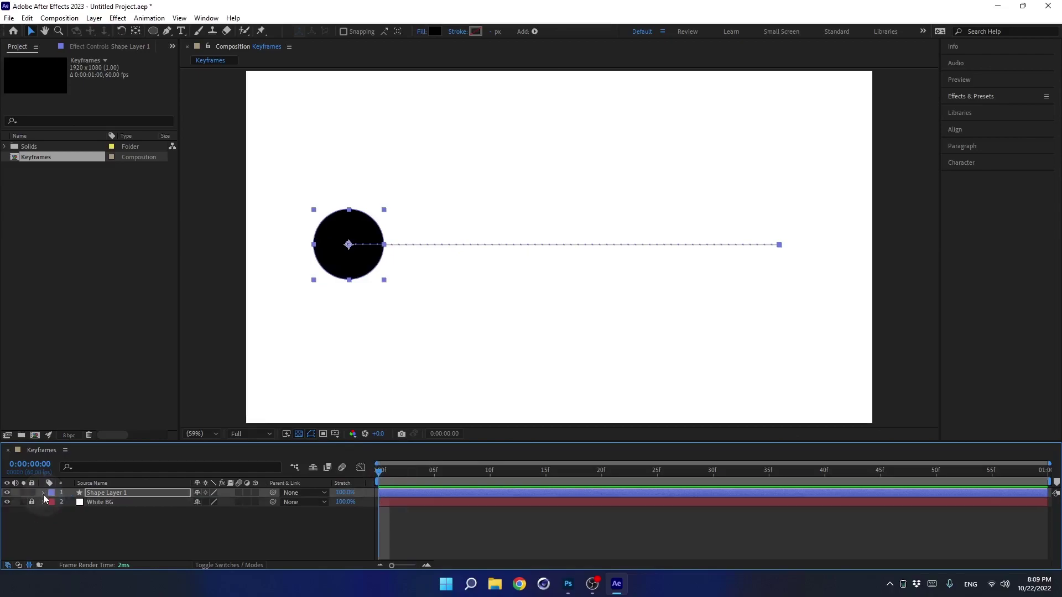
key("ctrl+k")
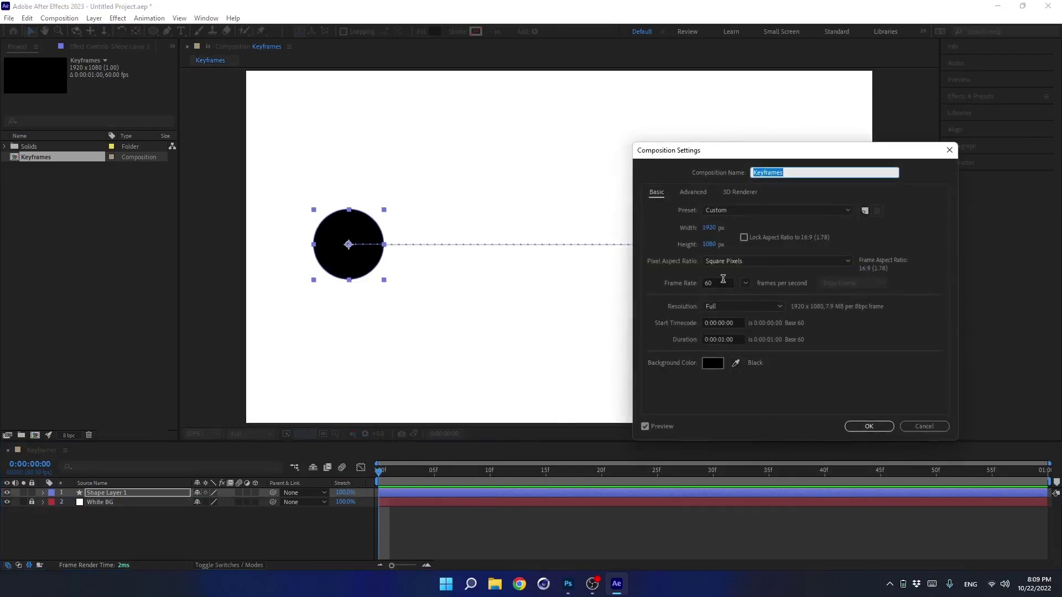
left_click(713, 283)
type("24")
key("Return")
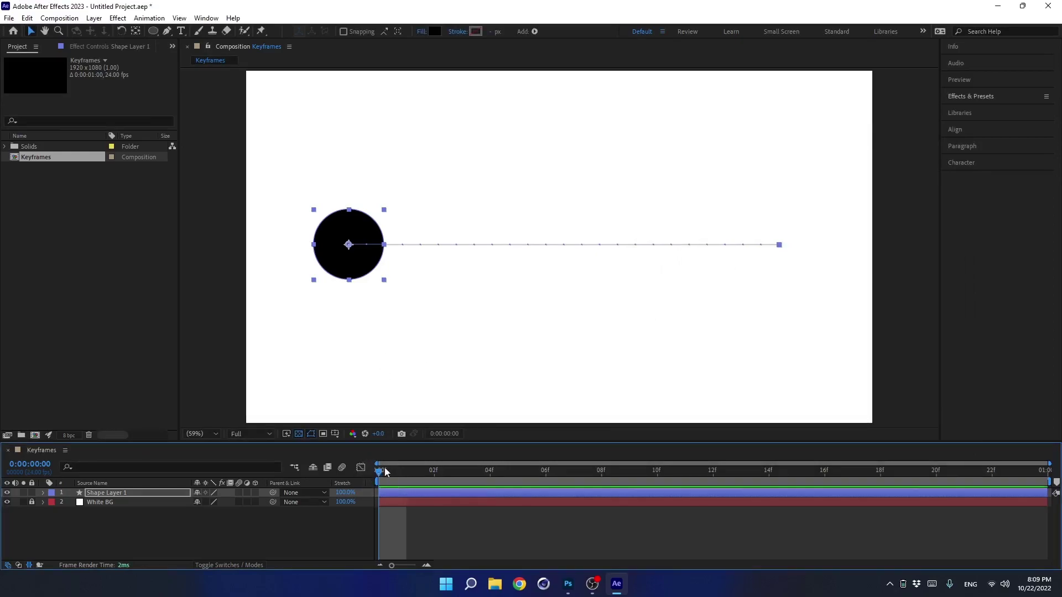
Reveal Shape Layer 1's keyframed Position property and preview the 24 fps animation from the start
key("u")
left_click(350, 474)
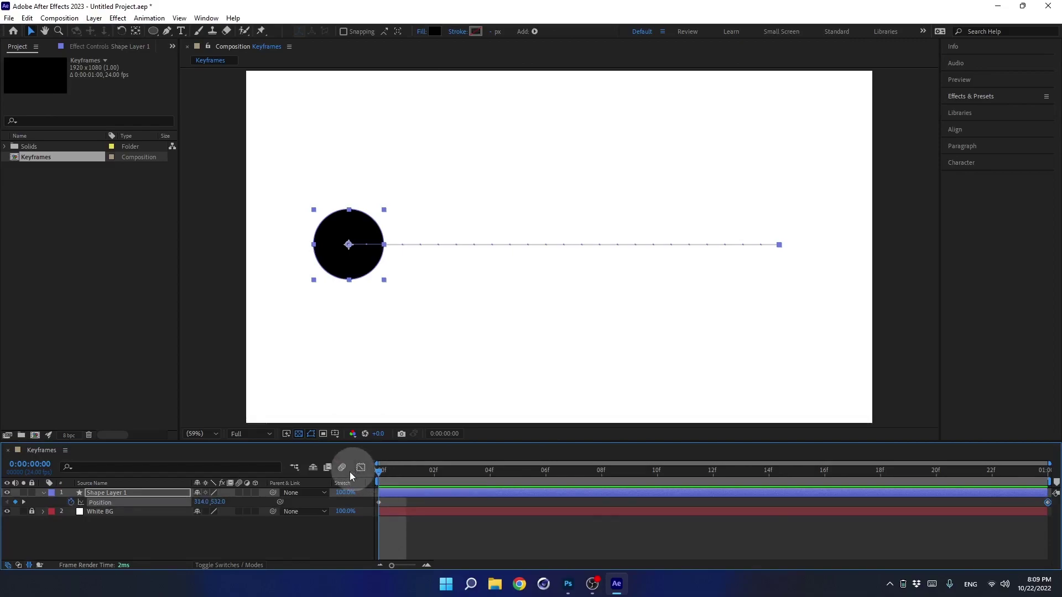
key("space")
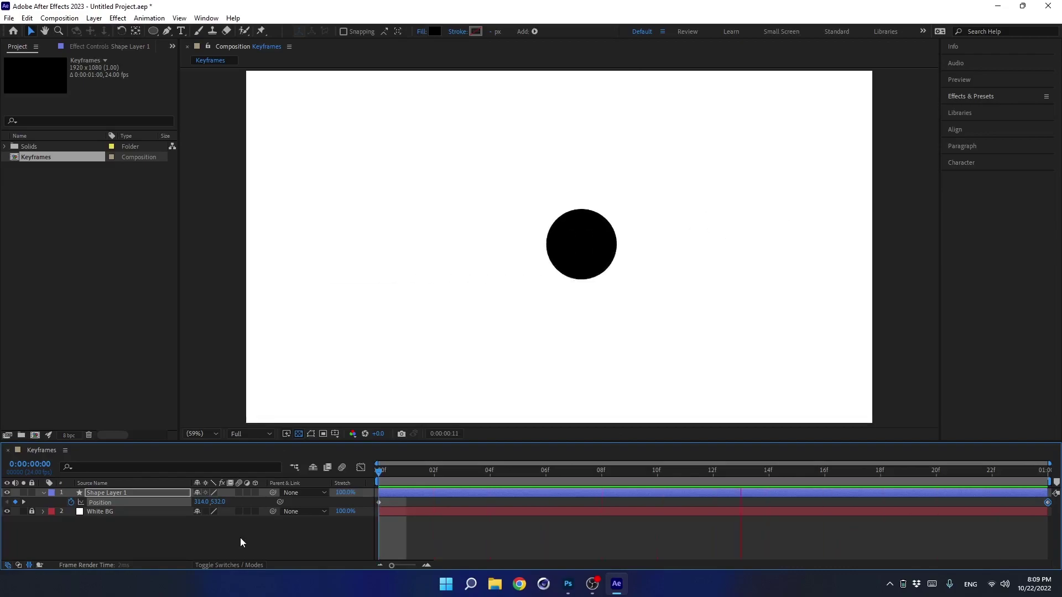
key("space")
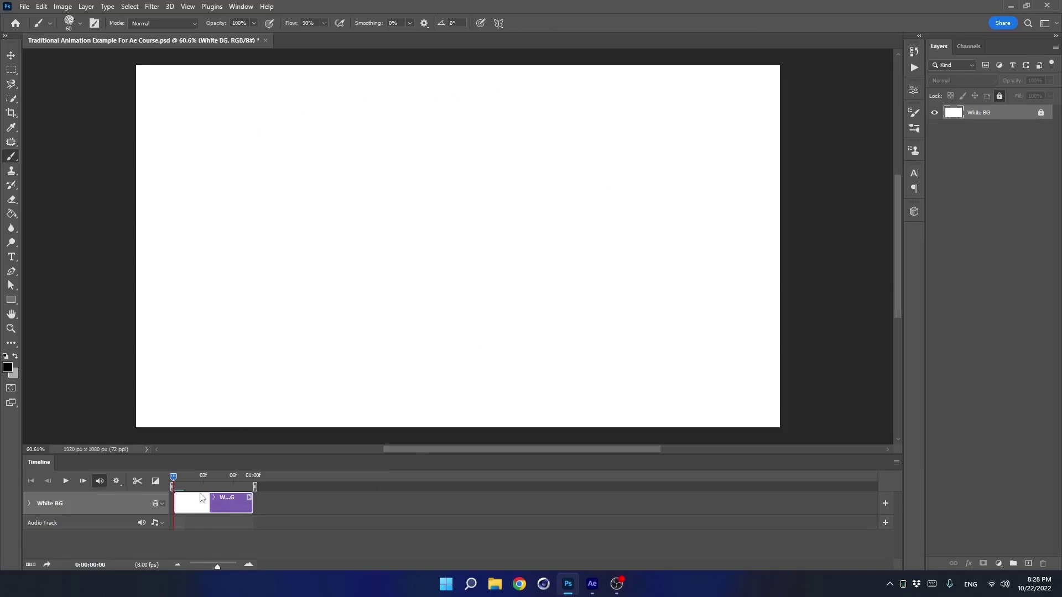
In Photoshop, play the hand-painted circle animation, inspect its first frames one by one, and return to frame 0
left_click(247, 564)
left_click(249, 565)
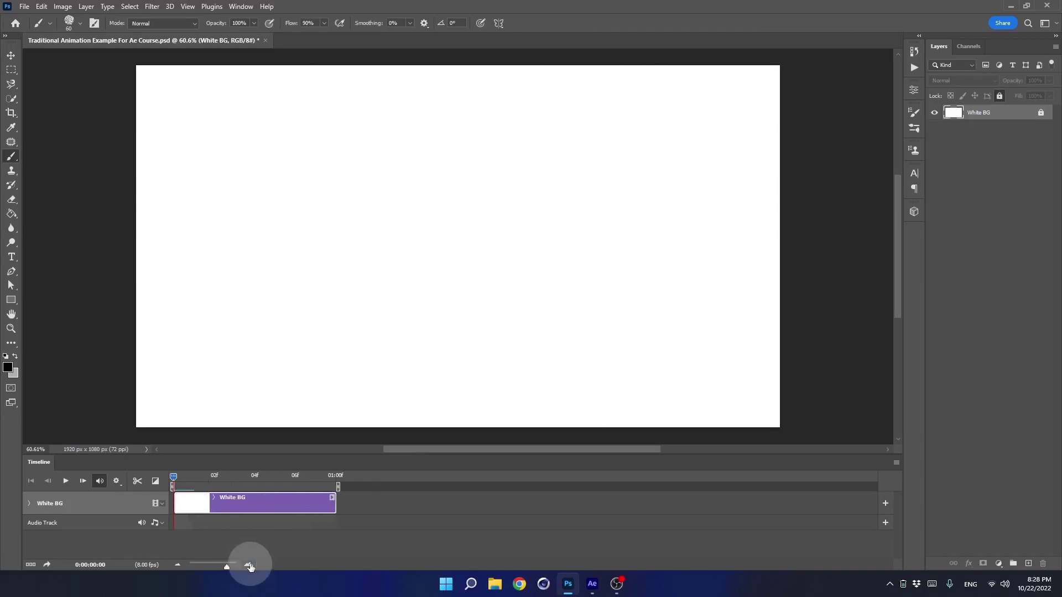
left_click(248, 564)
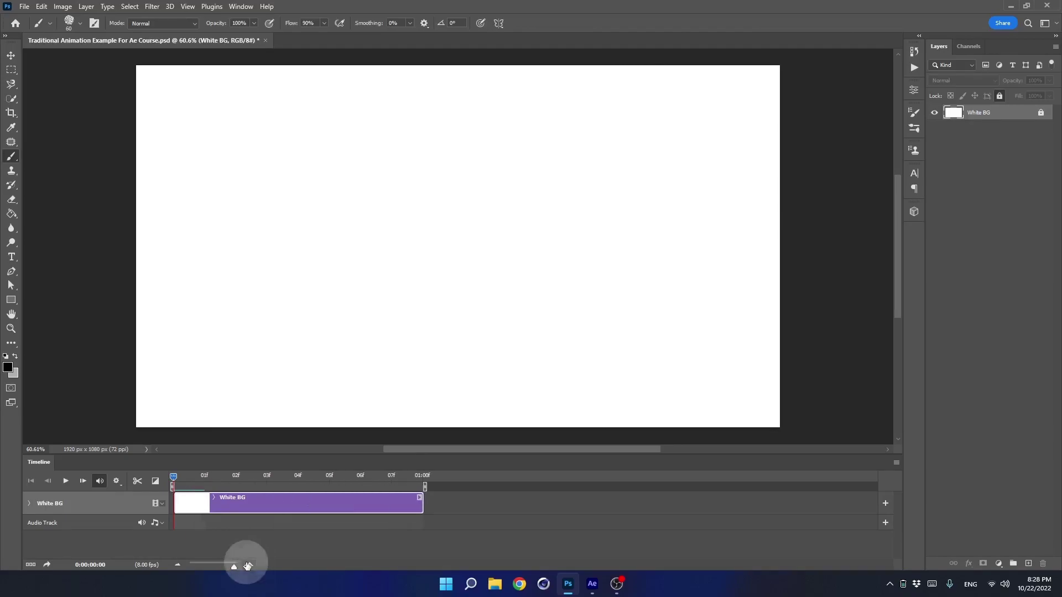
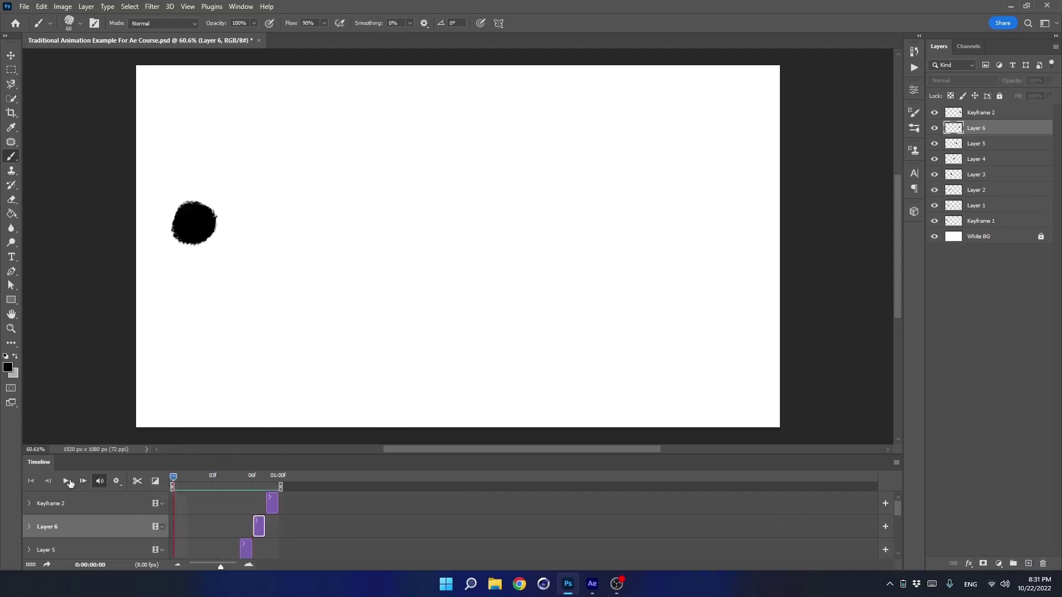
left_click(67, 481)
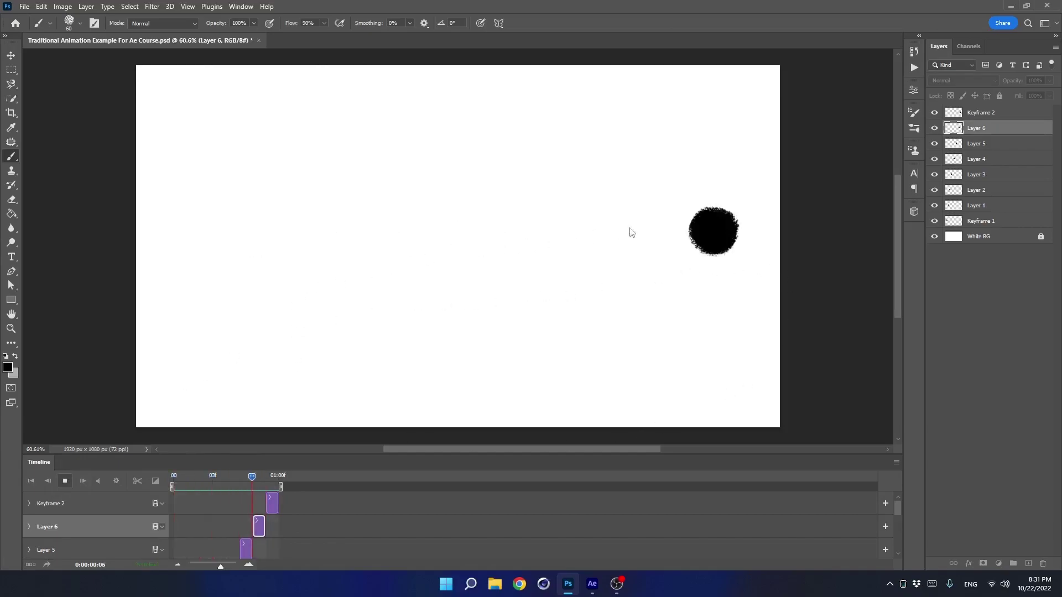
key("space")
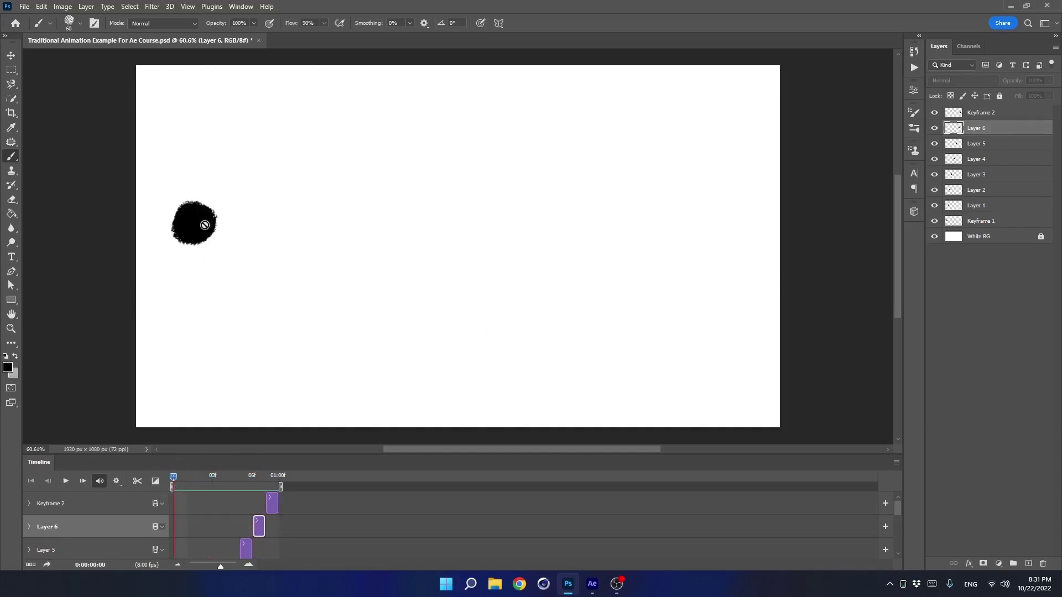
left_click_drag(174, 479, 184, 479)
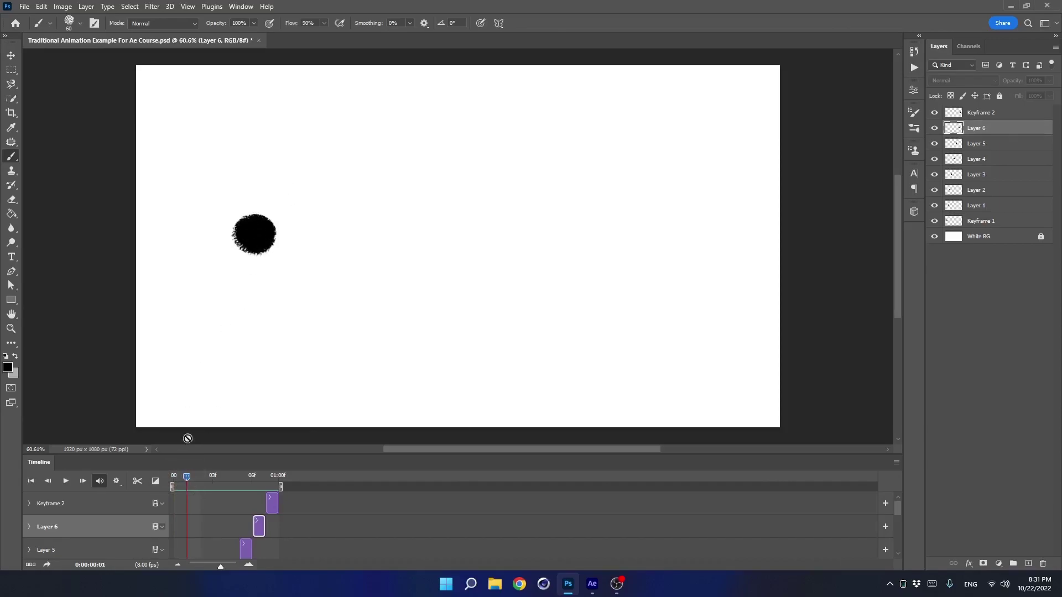
left_click_drag(189, 479, 200, 479)
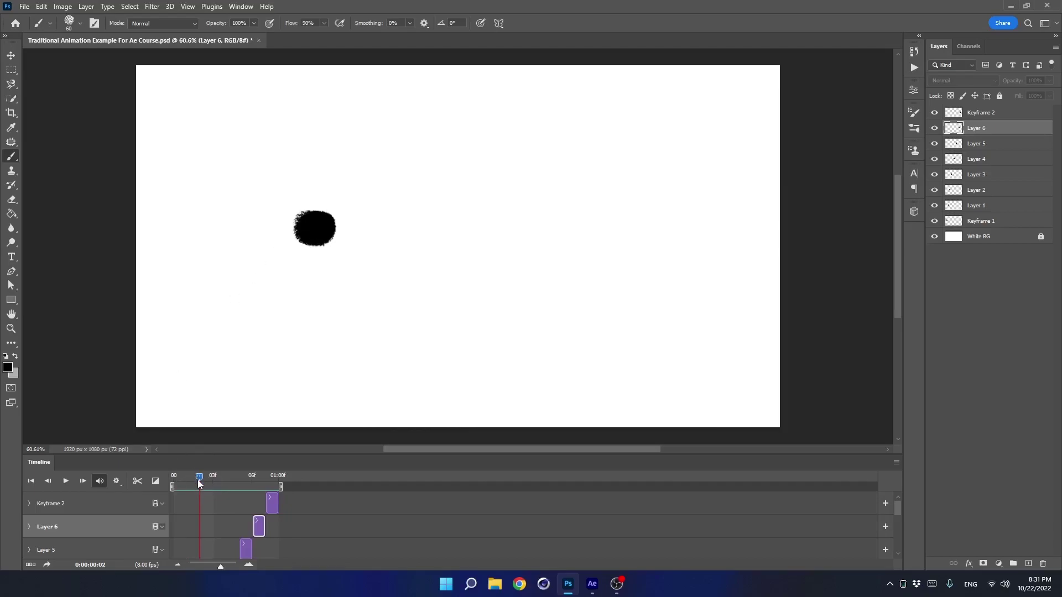
left_click_drag(199, 482, 174, 481)
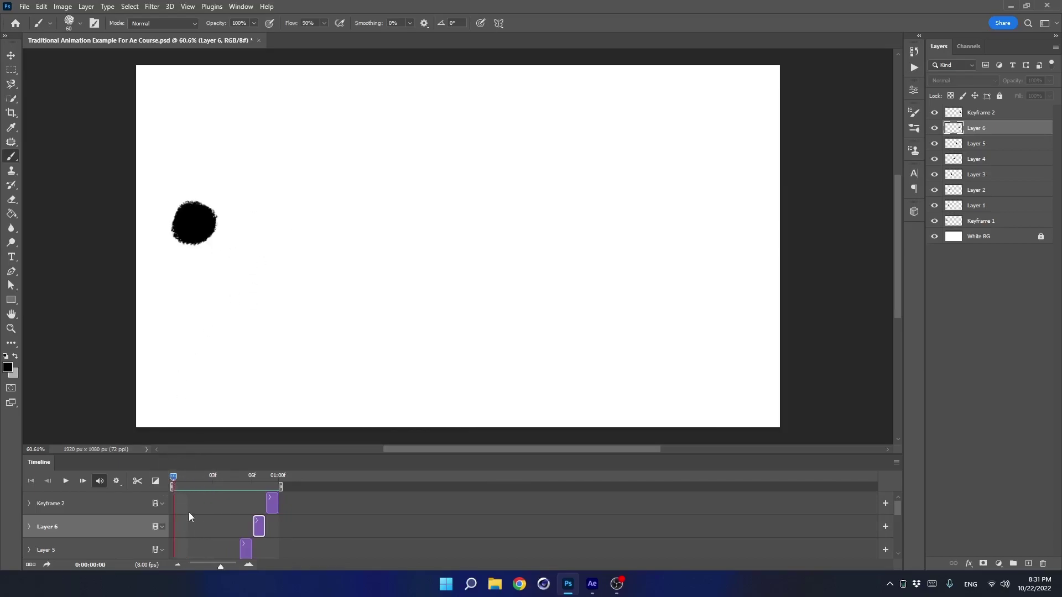
Delete the six in-between layers, Layer 1 through Layer 6, keeping only the two keyframe layers and the background
left_click(986, 207, "shift")
left_click(1042, 564)
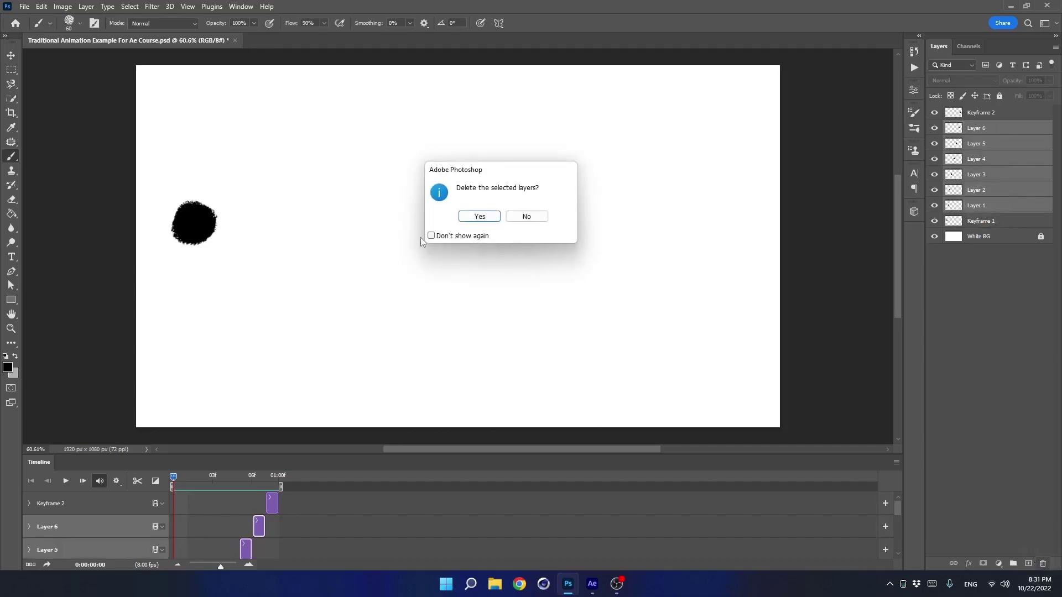
left_click(479, 217)
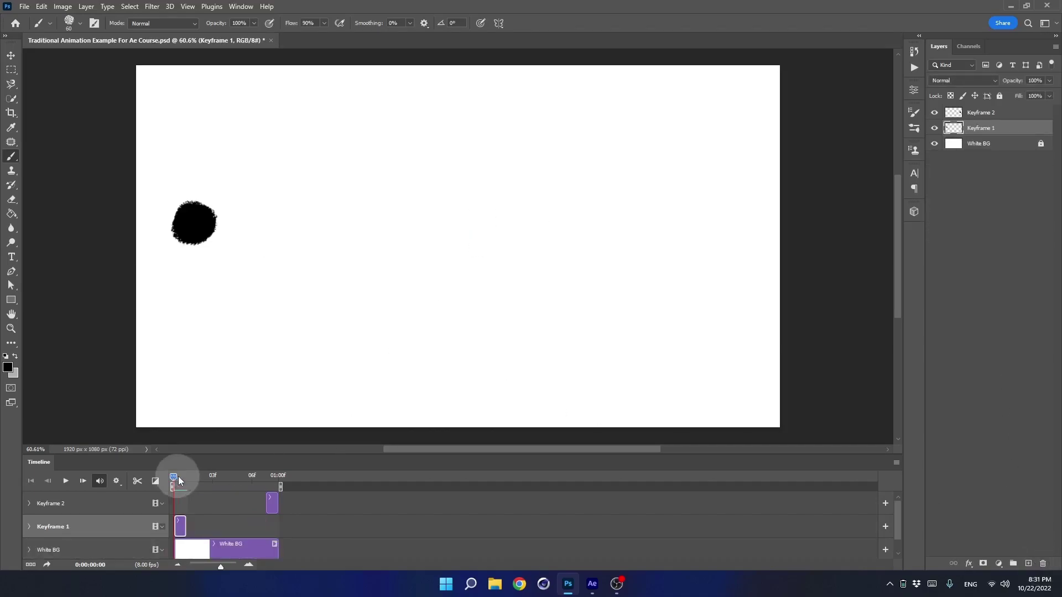
Add one-frame in-between layers at frames 1 and 2, each with a brush-painted black circle slightly further right
left_click_drag(178, 476, 187, 490)
left_click(1028, 564)
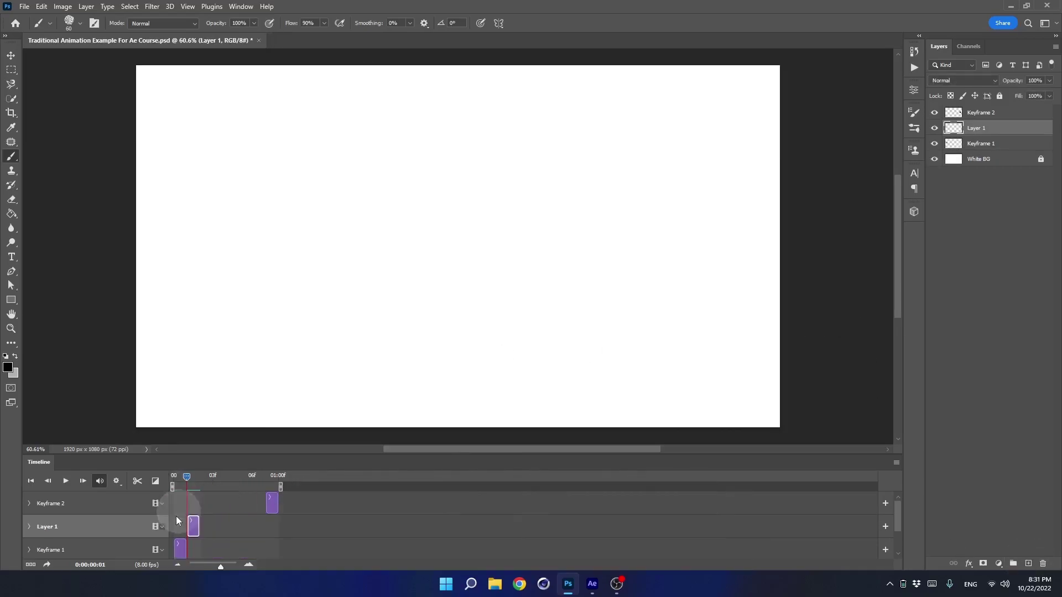
left_click_drag(212, 224, 230, 233)
left_click(1028, 564)
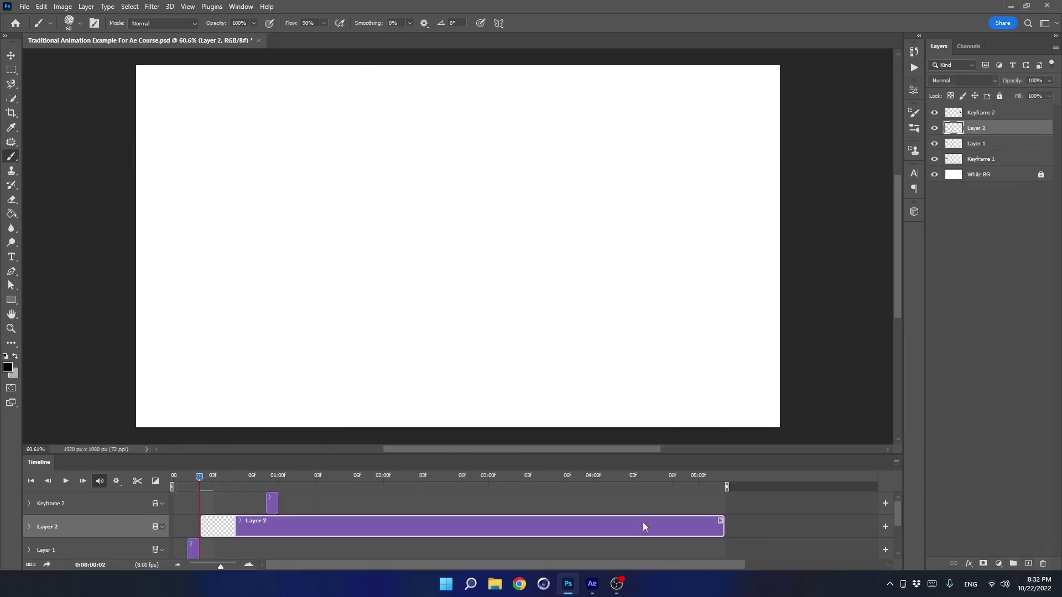
left_click_drag(203, 485, 213, 484)
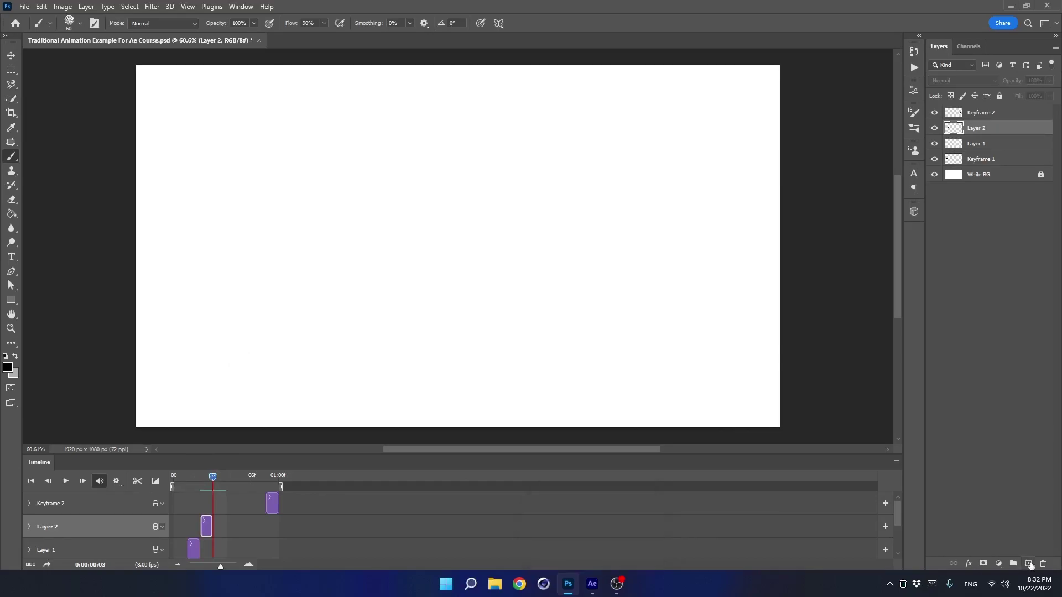
Add one-frame layers at frames 3 and 4, painting the circle about a quarter and then two thirds across the canvas
left_click(1028, 564)
left_click_drag(289, 229, 312, 226)
left_click_drag(218, 485, 226, 485)
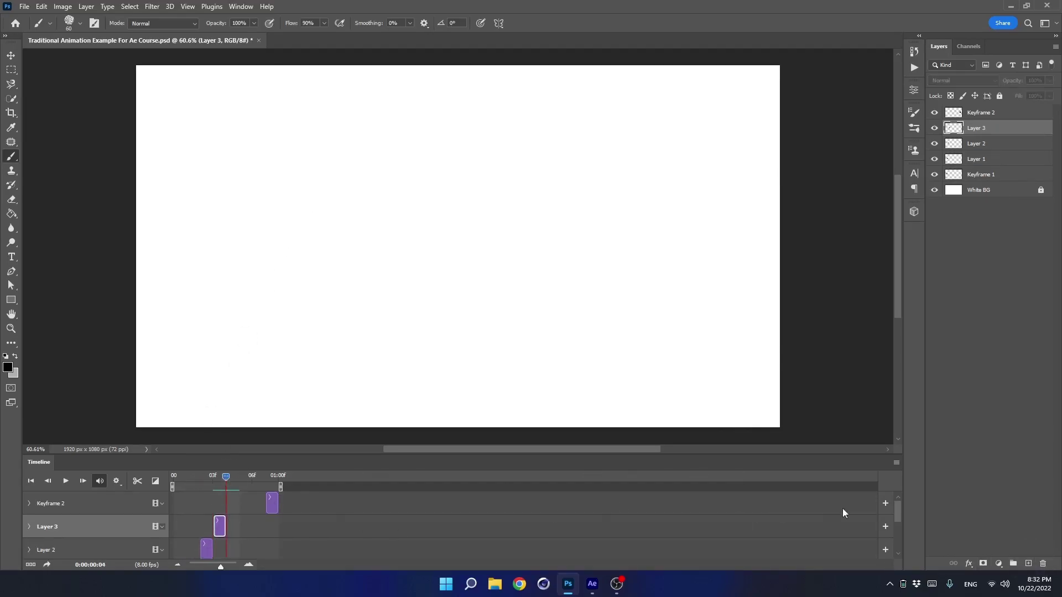
left_click(1028, 564)
left_click_drag(748, 525, 239, 525)
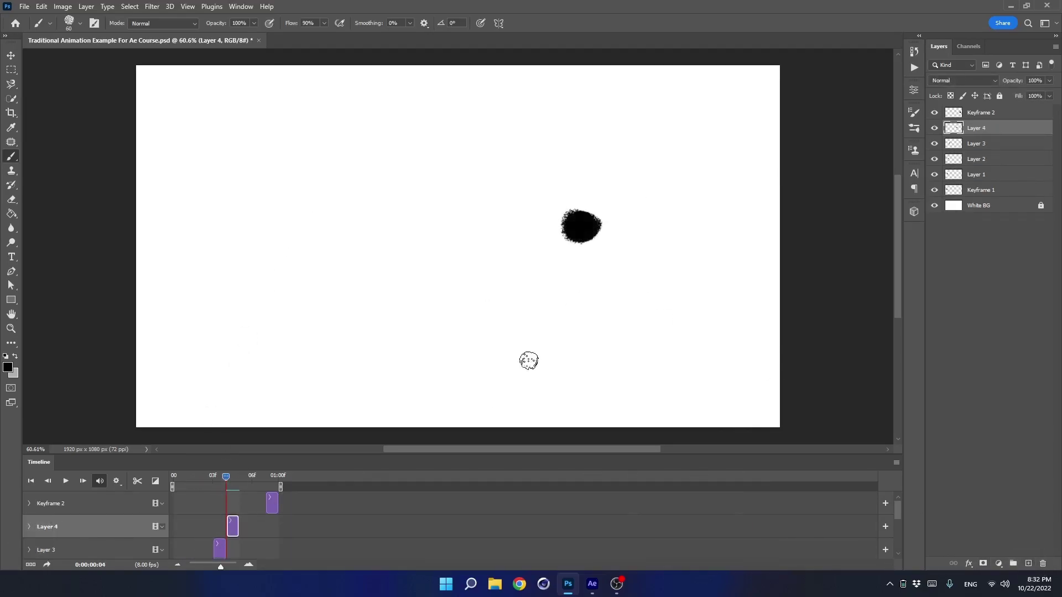
Add one-frame layers at frames 5 and 6 with the circle painted progressively closer to its end position
left_click(1028, 564)
left_click_drag(761, 527, 253, 526)
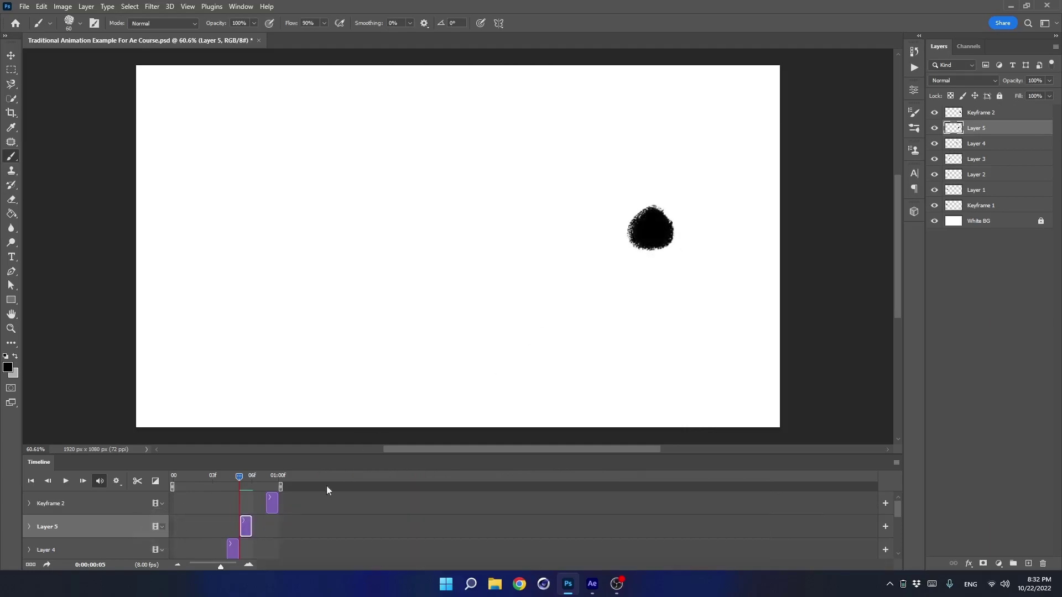
left_click_drag(239, 485, 253, 485)
left_click(1028, 564)
left_click_drag(778, 527, 266, 527)
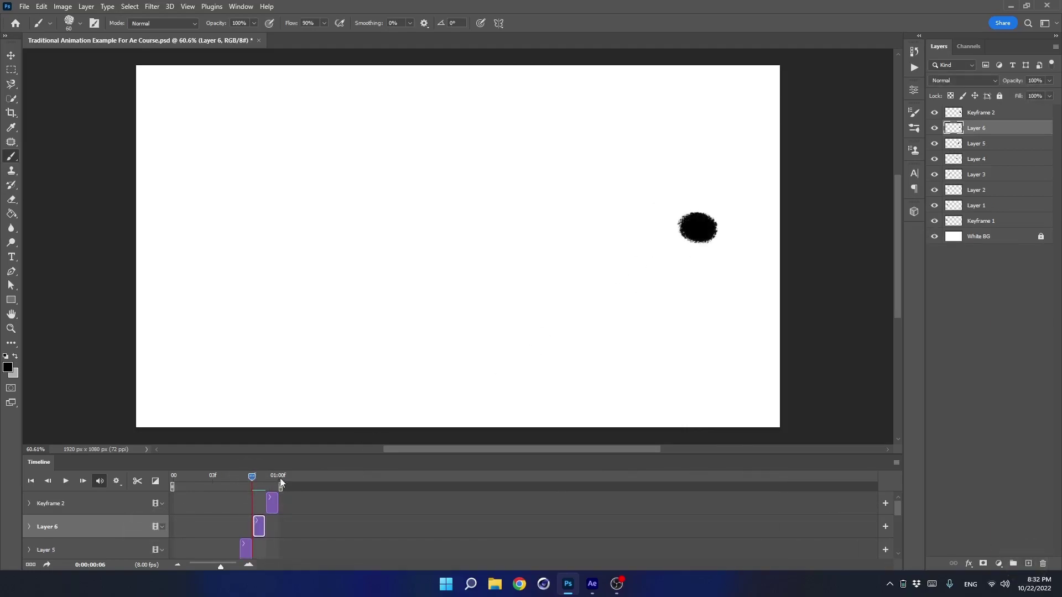
Play the repainted animation and inspect frames 3, 4 and 5 for uneven spacing between the circle's positions
key("space")
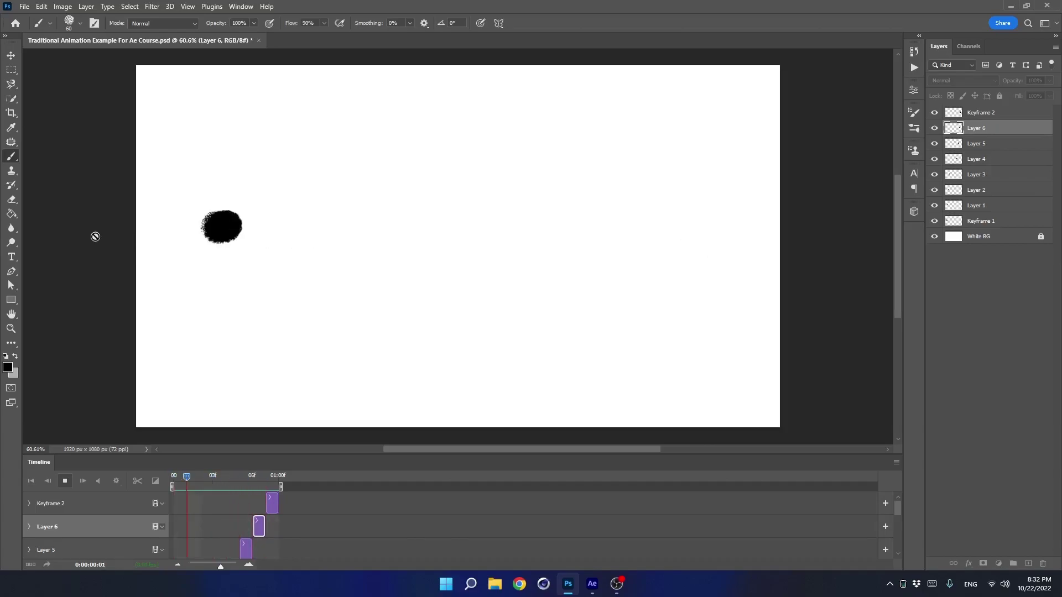
left_click(212, 476)
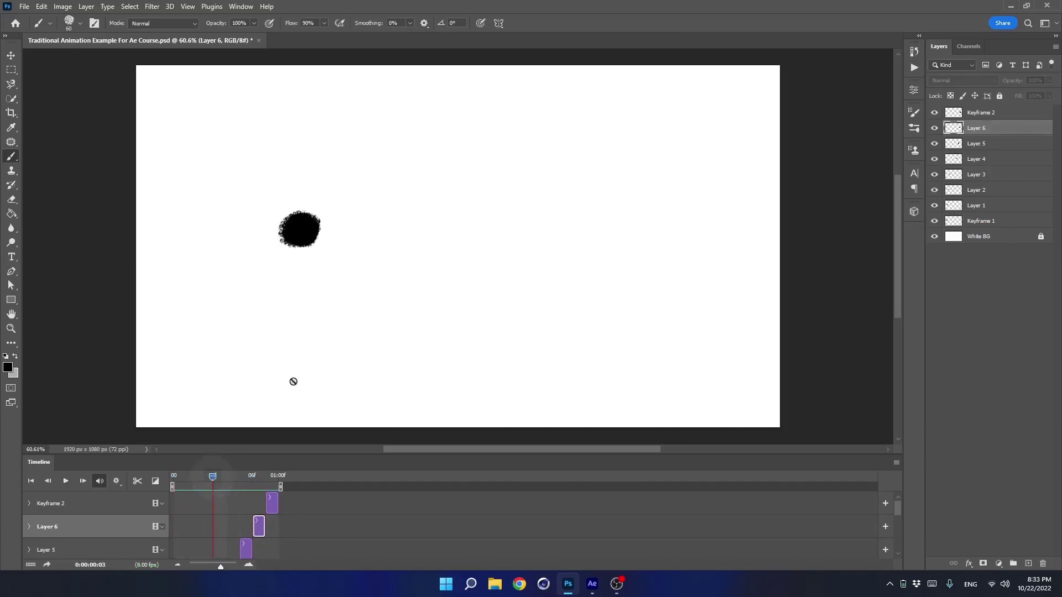
left_click_drag(212, 476, 225, 482)
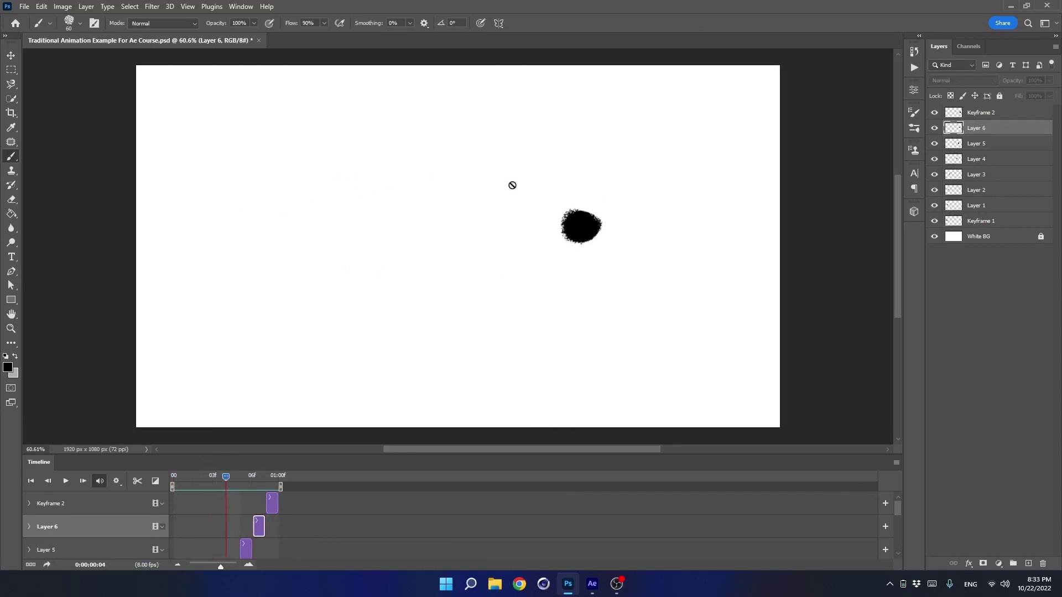
left_click(173, 477)
left_click(65, 481)
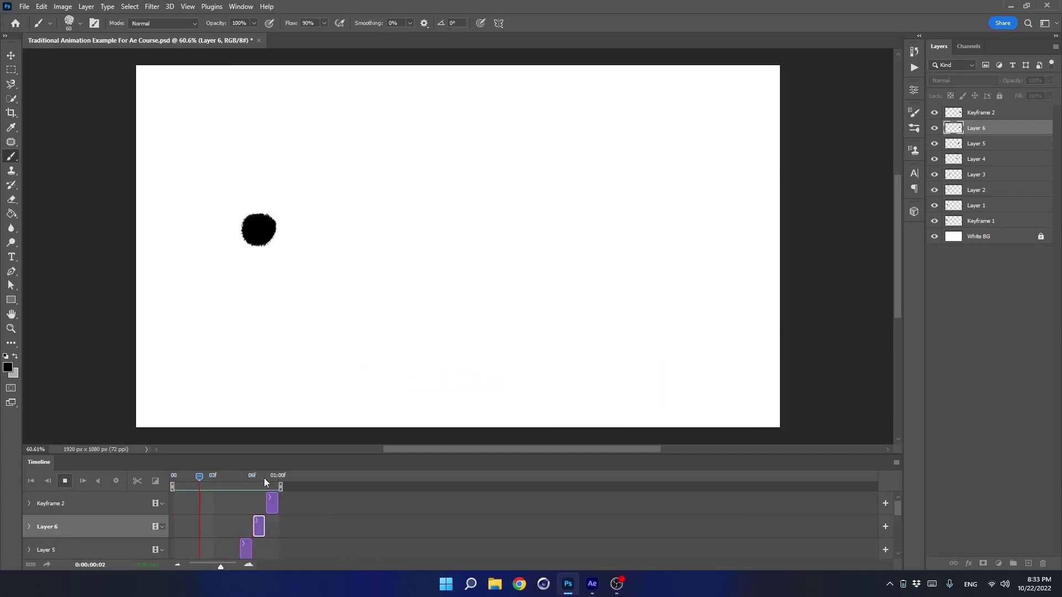
left_click(239, 476)
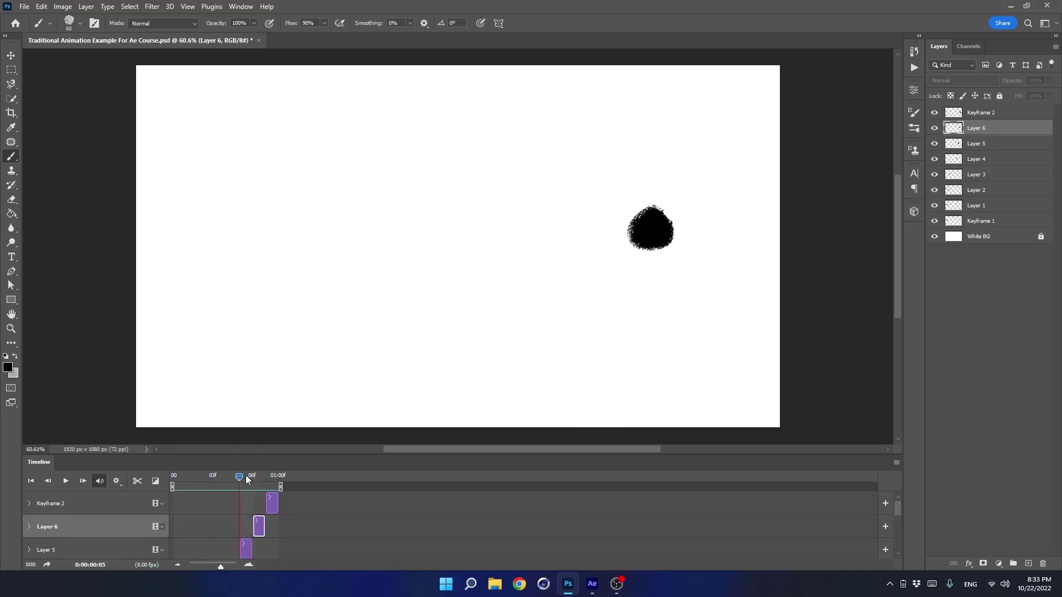
Switch to After Effects and examine the circle's even frame spacing up close at frames 1 and 2
key("alt+Tab")
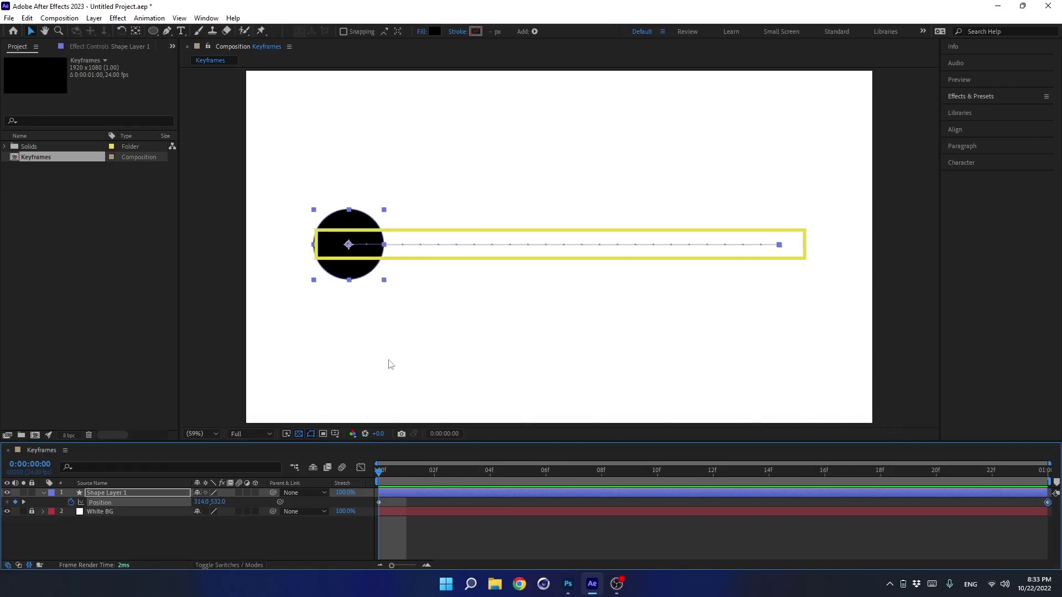
key("slash")
left_click_drag(349, 279, 467, 295)
key("Page_Down")
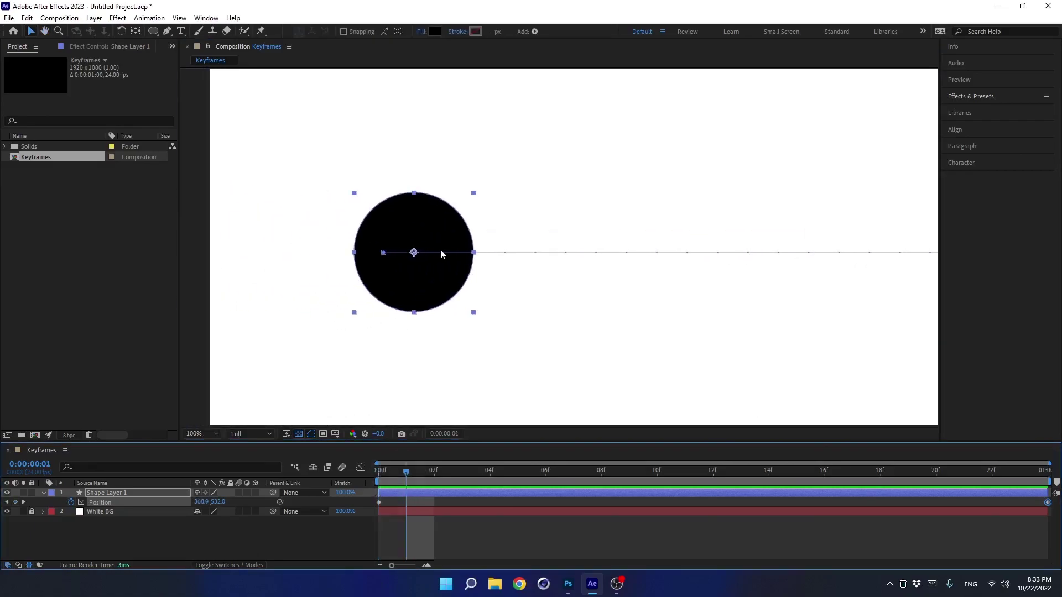
left_click(442, 472)
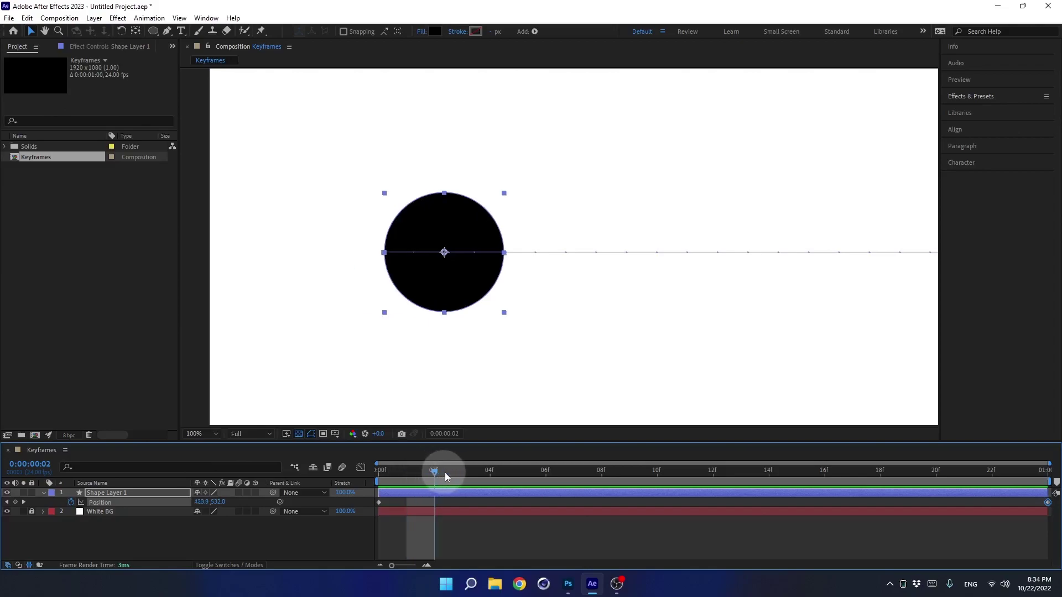
Fit the whole composition in the viewer and preview the 24 fps keyframed animation from 0:00:00:00
key("Home")
left_click(202, 434)
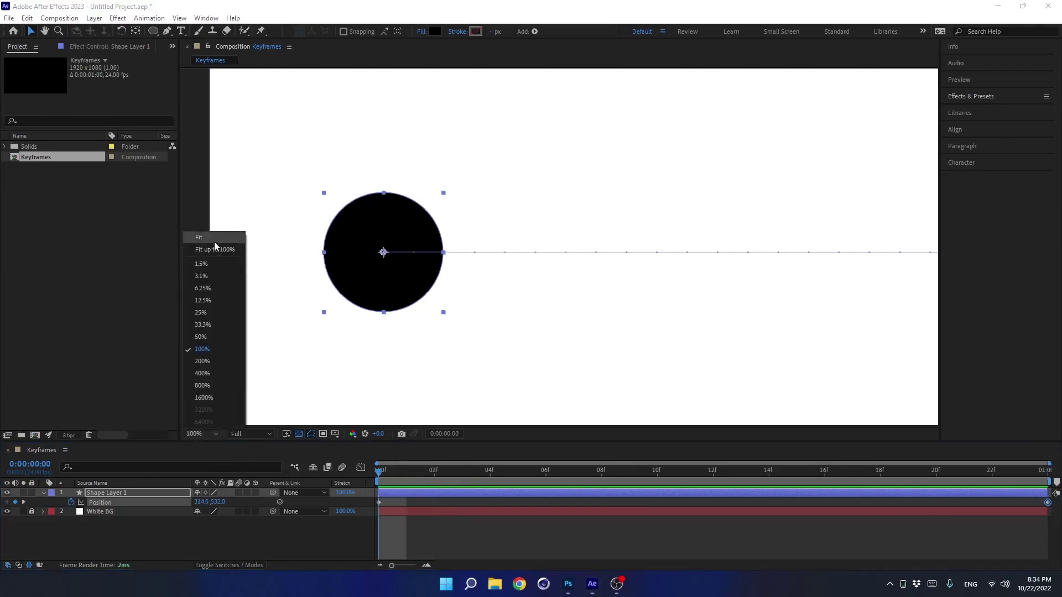
left_click(206, 243)
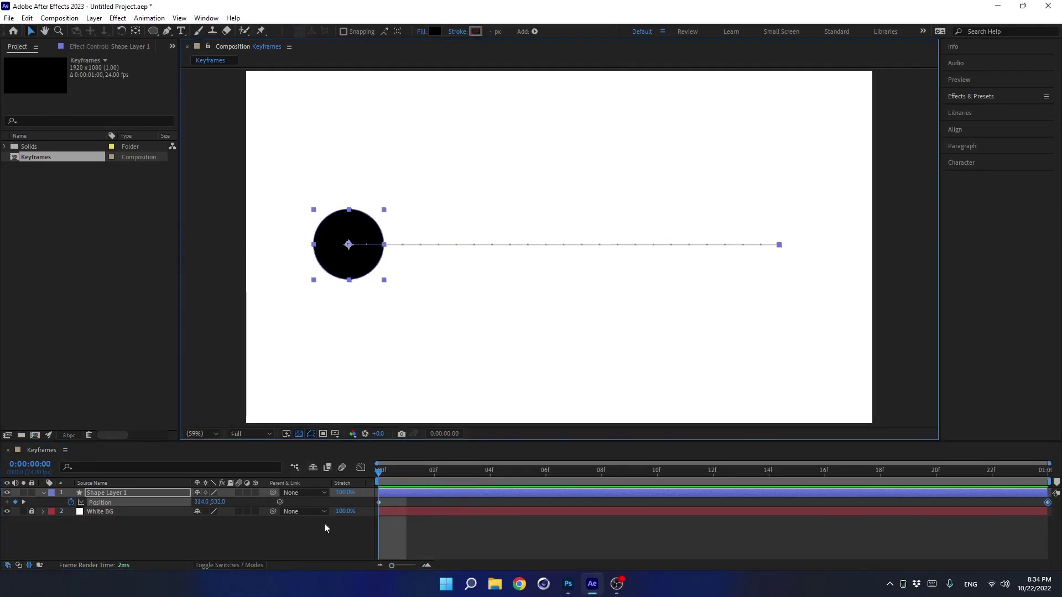
key("space")
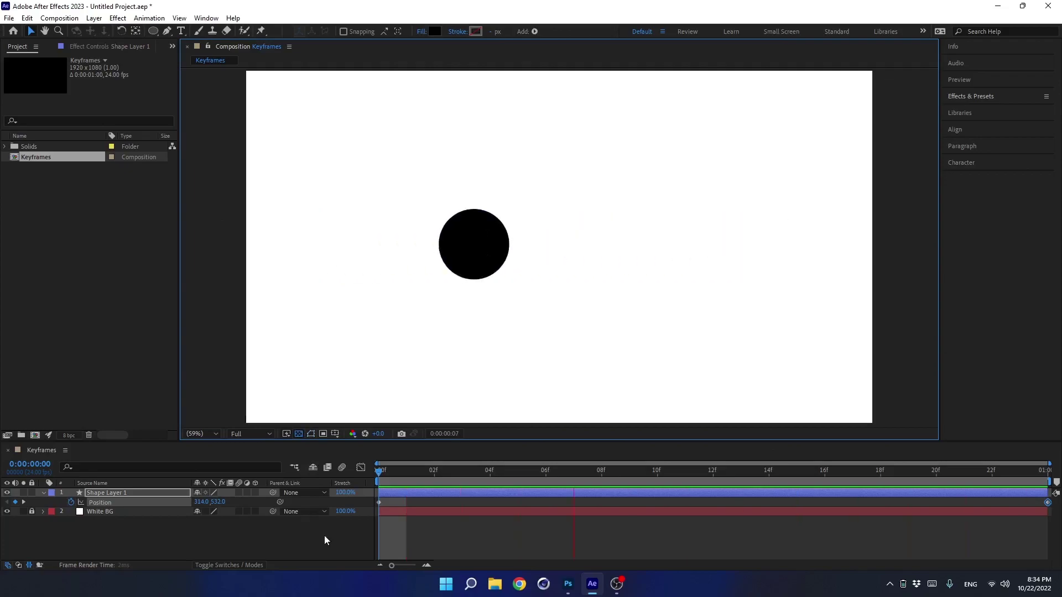
left_click_drag(453, 479, 347, 494)
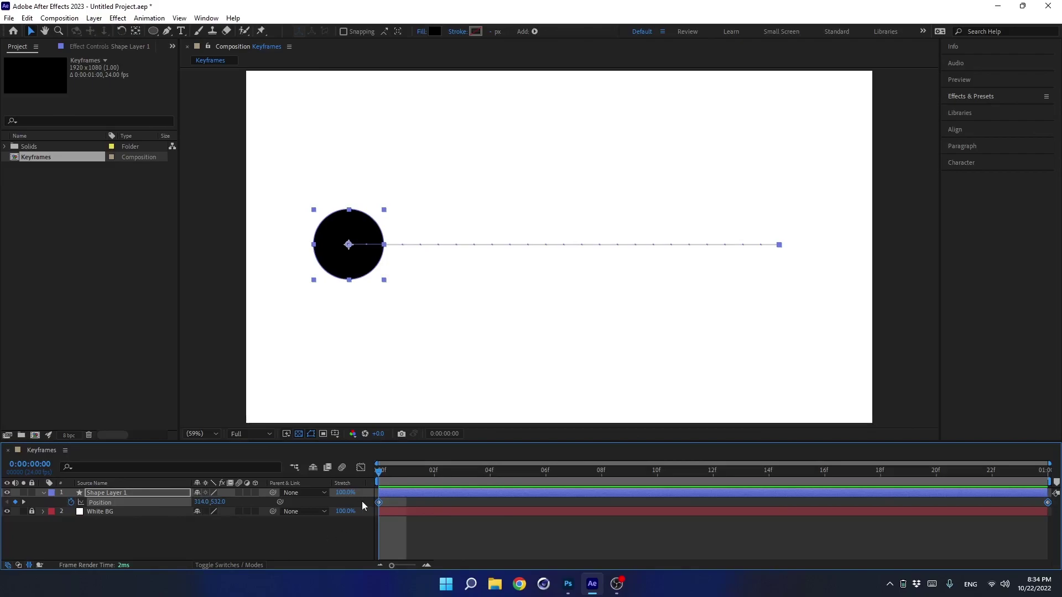
Apply Easy Ease to both Position keyframes of Shape Layer 1
left_click(462, 503)
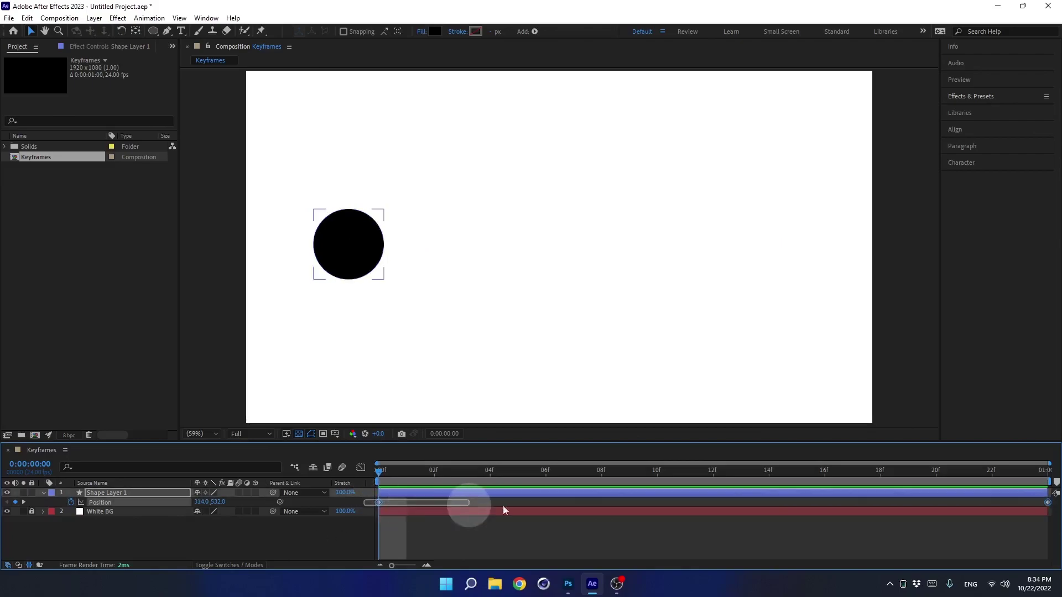
right_click(379, 503)
mouse_move(432, 492)
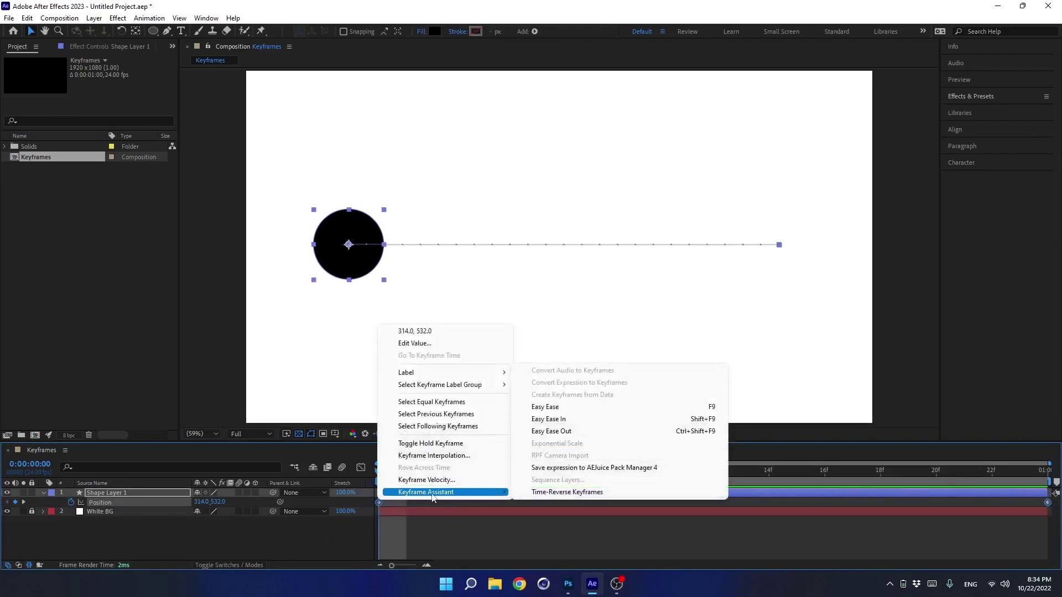
left_click(555, 408)
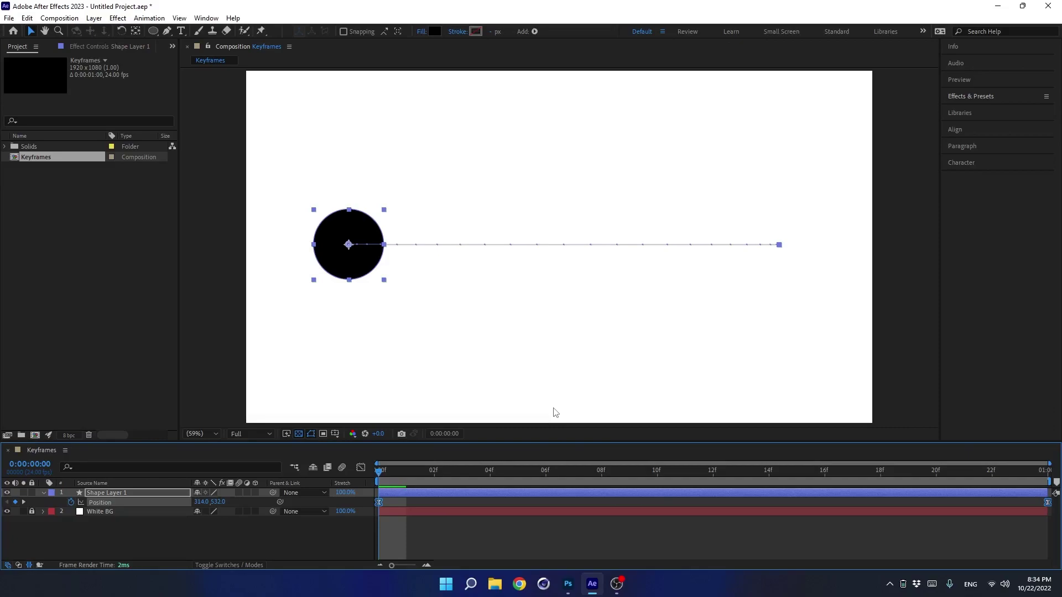
Reshape the circle's Position speed graph into a sharp central peak, extending the outgoing handle to about frame 10 and the incoming to about frame 12
key("comma")
left_click(361, 468)
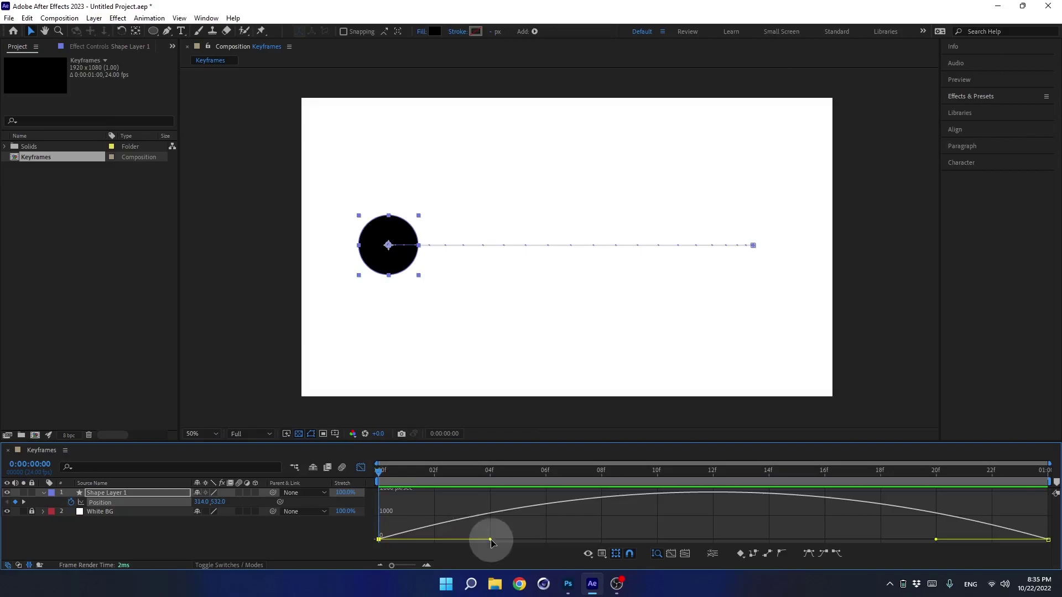
left_click_drag(491, 540, 689, 539)
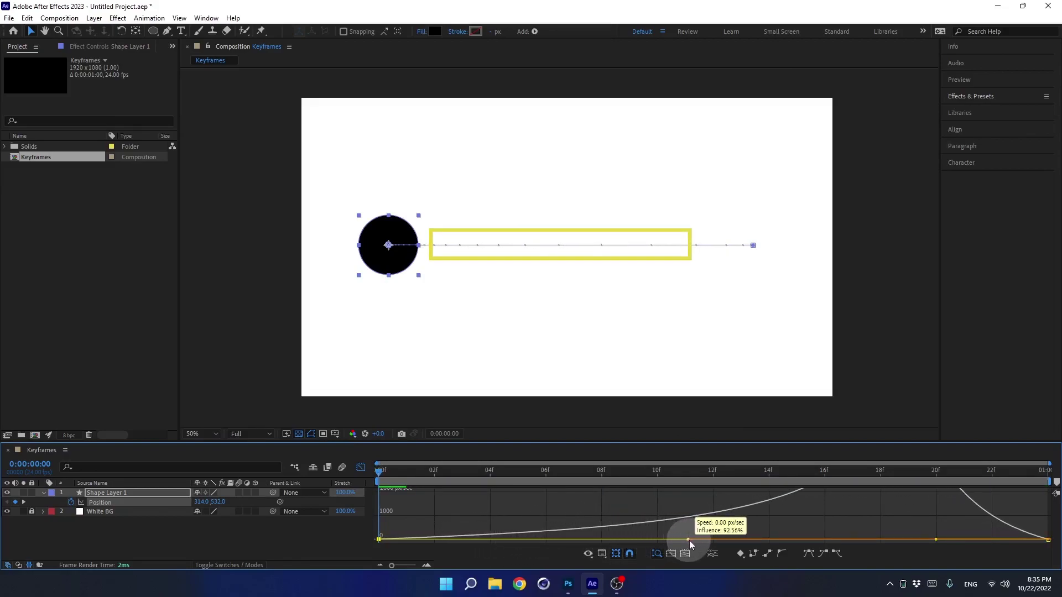
left_click_drag(935, 539, 664, 539)
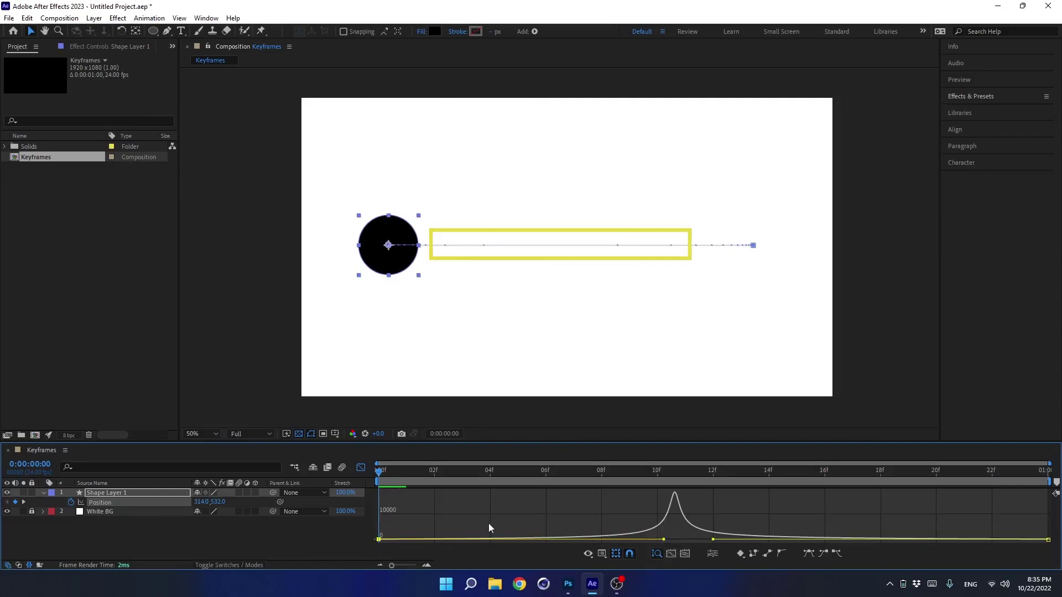
left_click(360, 467)
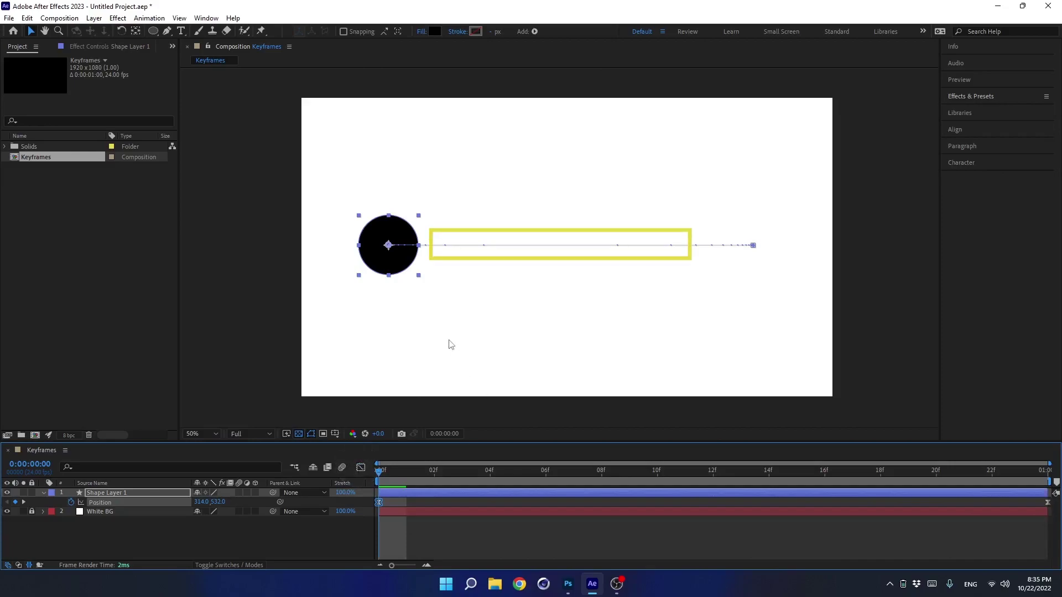
Examine the eased motion path up close at 0:00:00:05, comparing frame spacing near the start with spacing in the middle
key("period")
left_click_drag(348, 299, 542, 334)
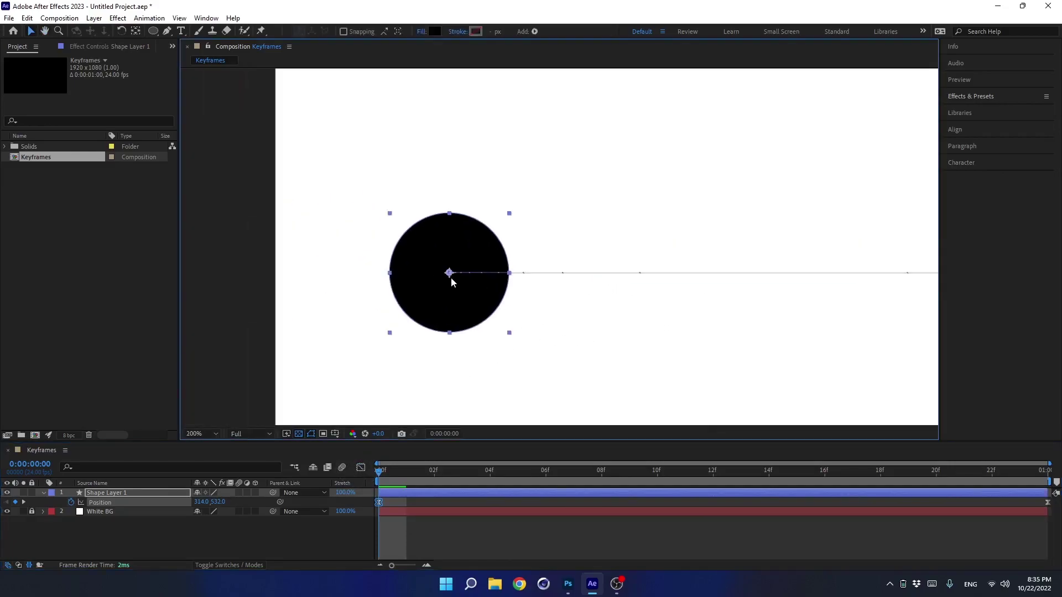
left_click_drag(382, 472, 517, 471)
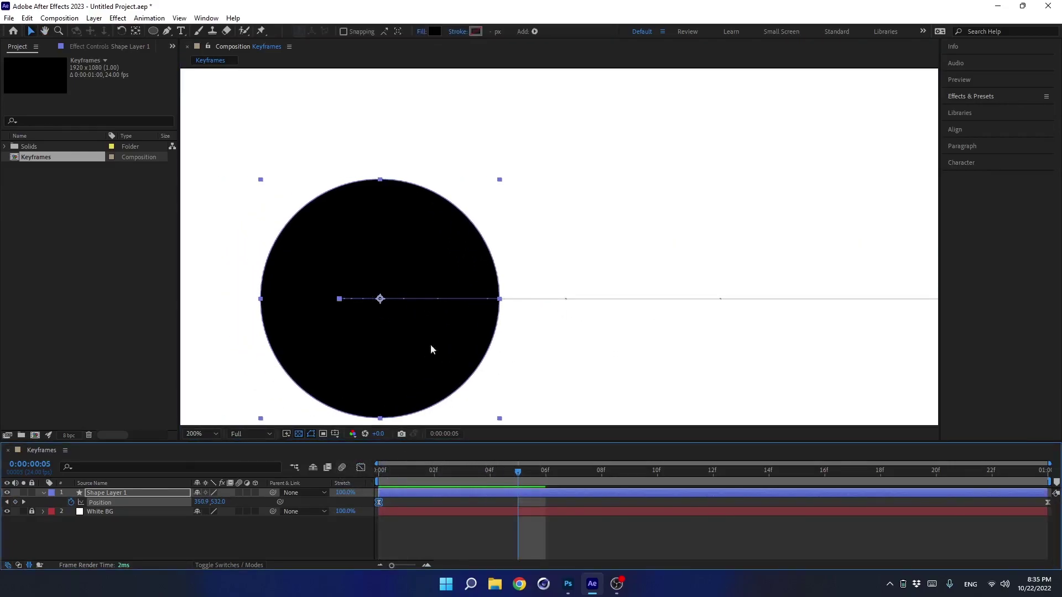
scroll(377, 315, "up", 2)
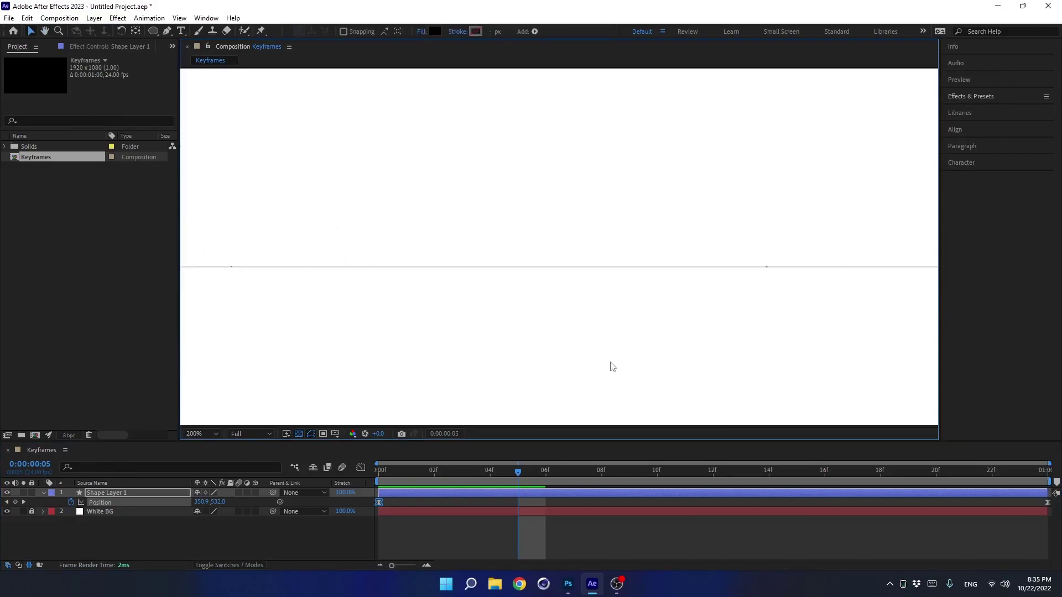
key("shift+slash")
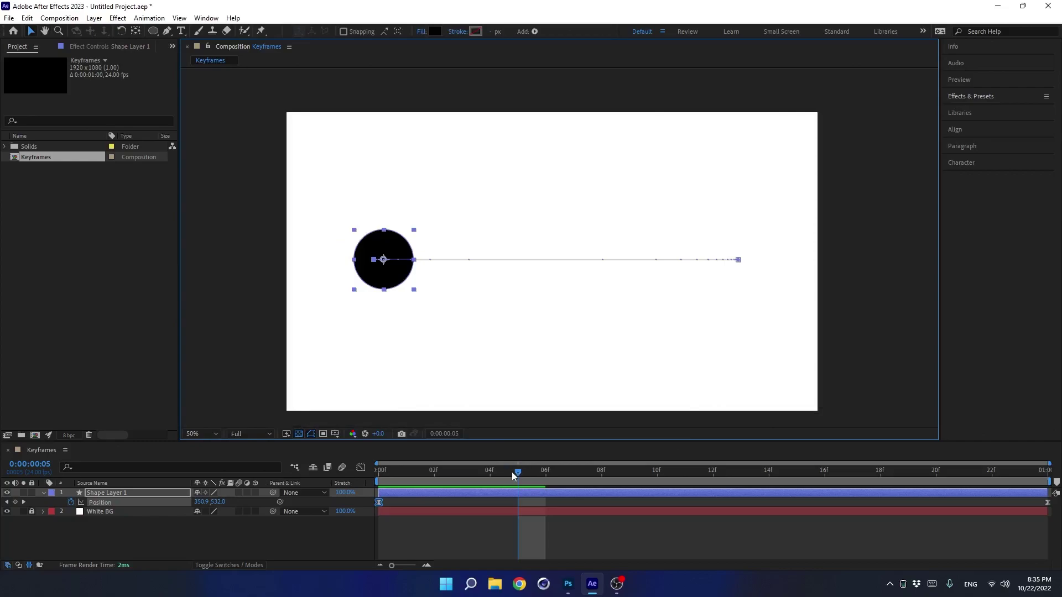
Return to 0:00:00:00 and preview the circle's eased motion
left_click_drag(520, 470, 378, 472)
key("space")
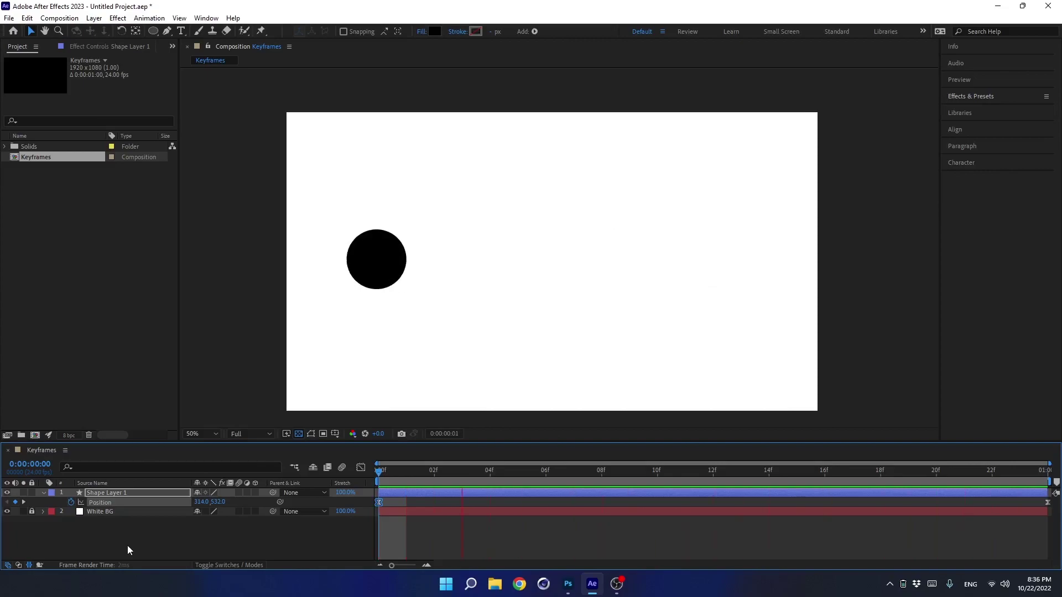
key("space")
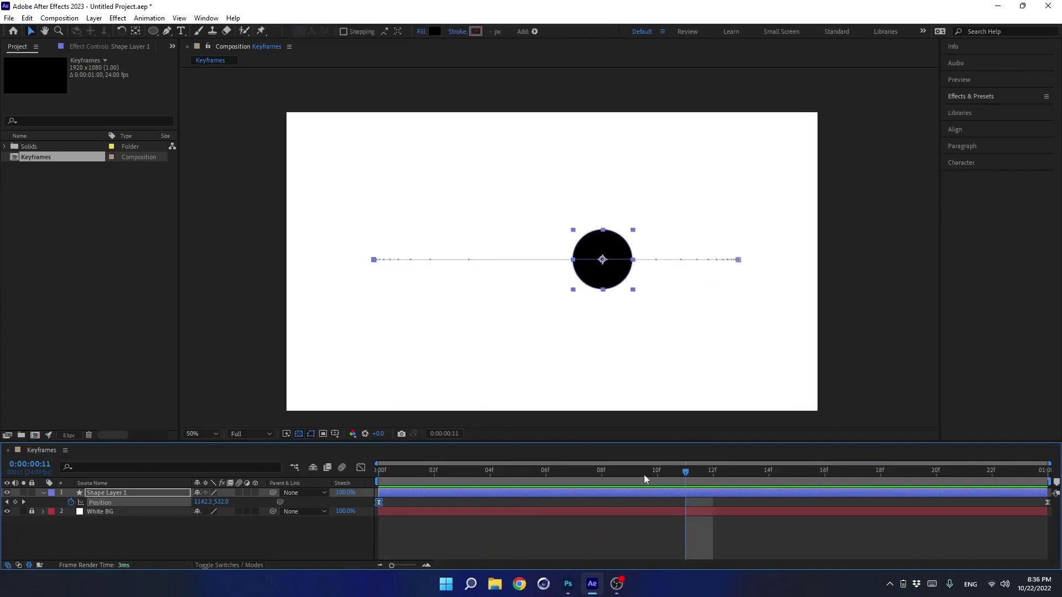